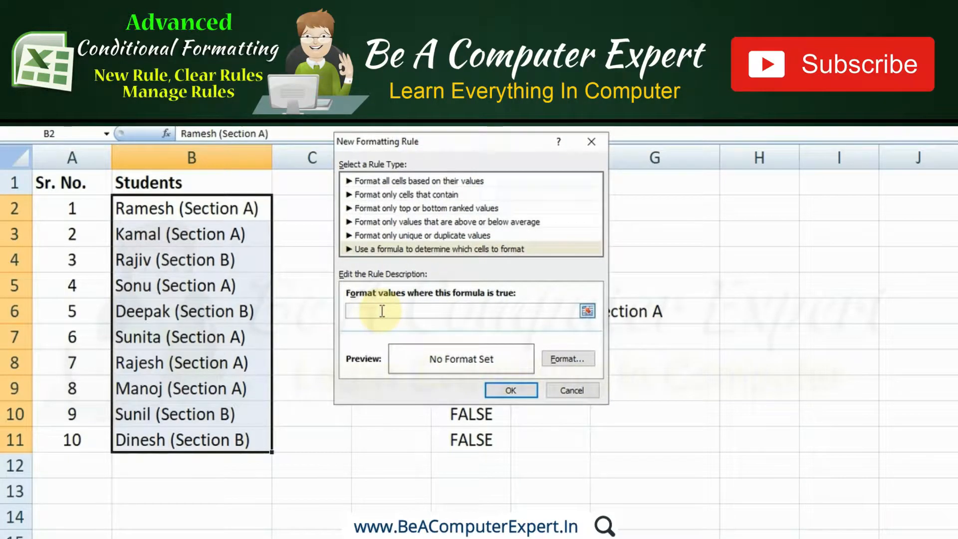
- Enter =ISNUMBER(FIND($G$6,B2)) as the formula of the new formatting rule for the student cells B2:B11
type("=ISNUMBER(FIND($G$6,B2))")
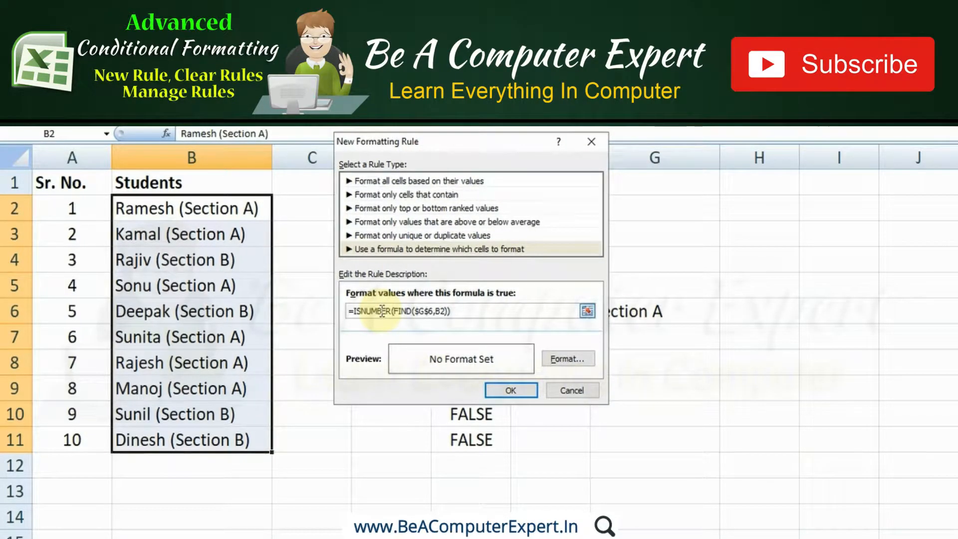
left_click_drag(462, 310, 348, 311)
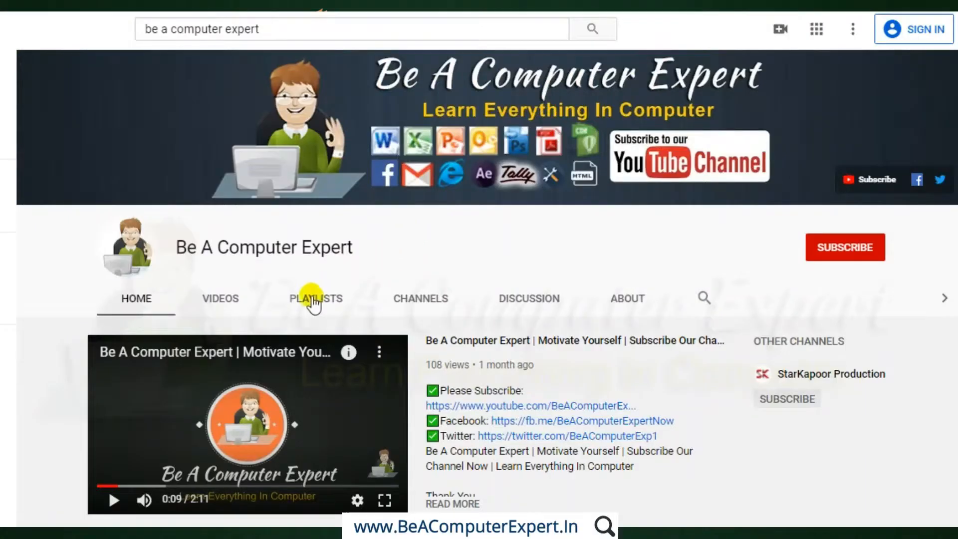
- Switch to YouTube and view the playlists of the Be A Computer Expert channel
left_click(313, 302)
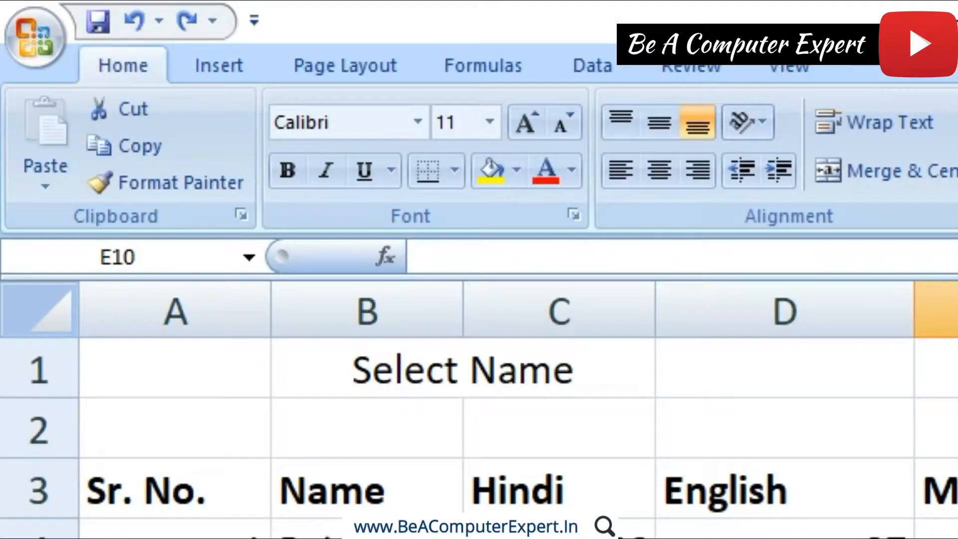
- Look through the Conditional Formatting options, including Highlight Cells Rules and Top/Bottom Rules
left_click(564, 75)
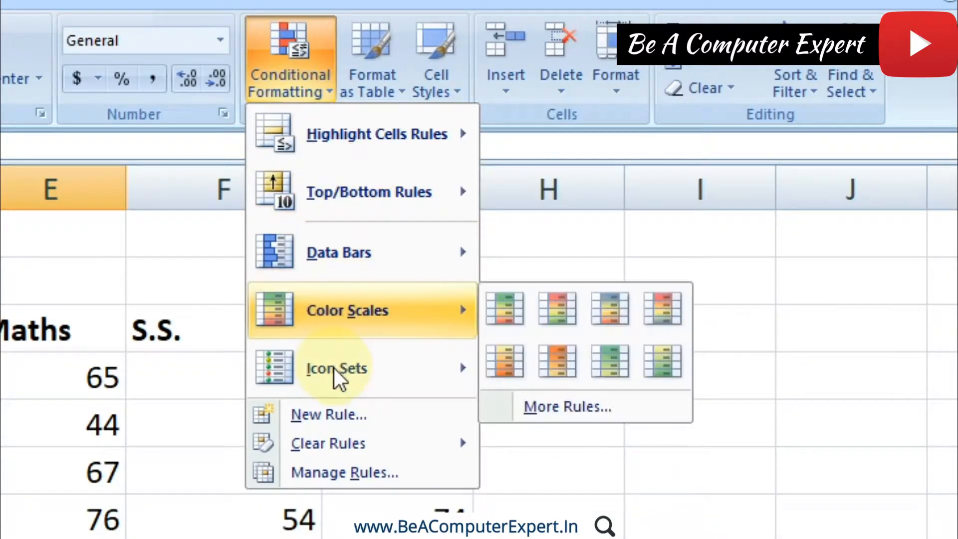
mouse_move(336, 379)
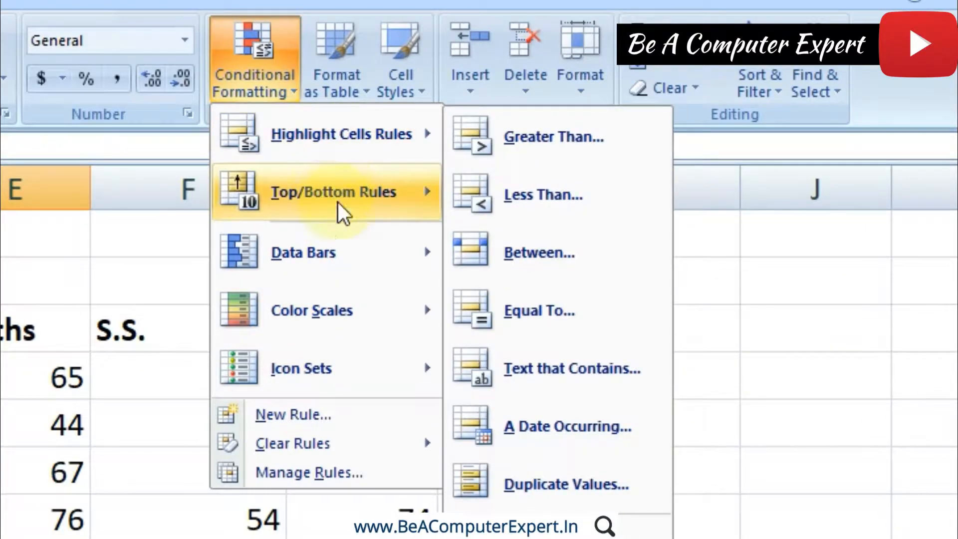
mouse_move(325, 368)
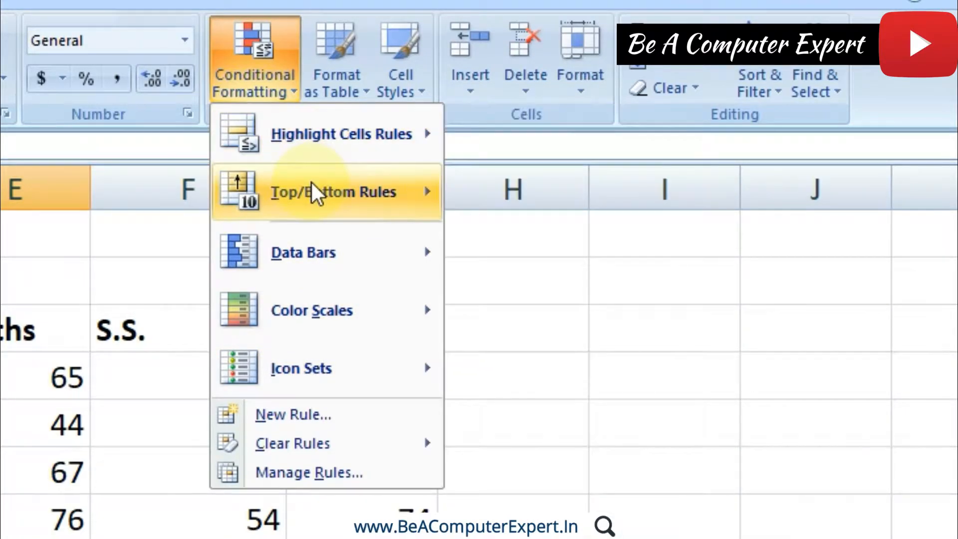
mouse_move(312, 183)
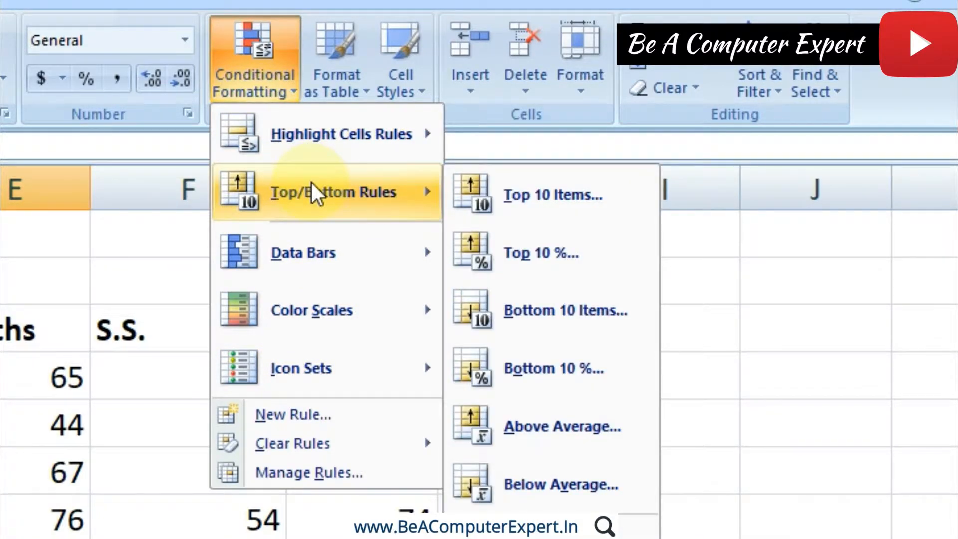
- Examine the settings of the rule types for a new formatting rule, from cells that contain to unique or duplicate values, without creating one
left_click(294, 418)
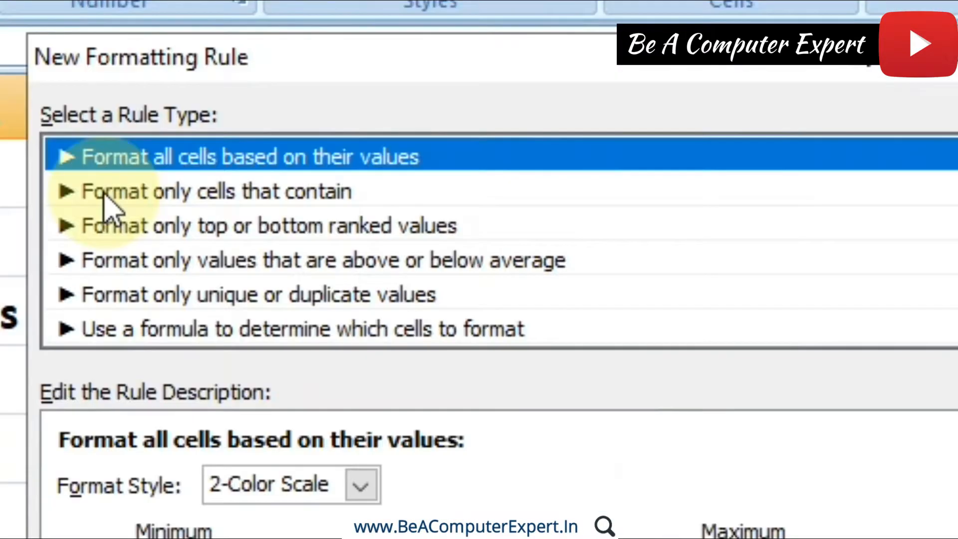
left_click(115, 193)
left_click(139, 260)
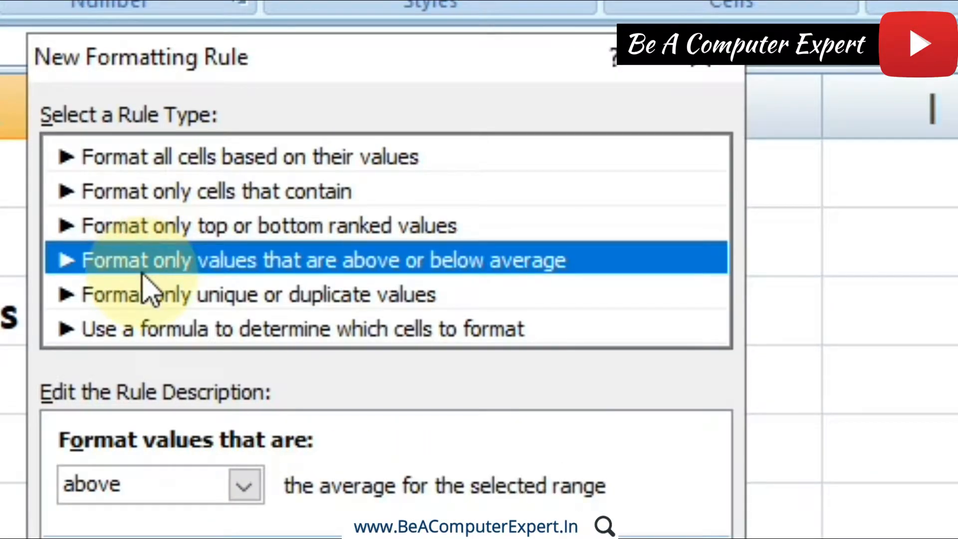
left_click(160, 297)
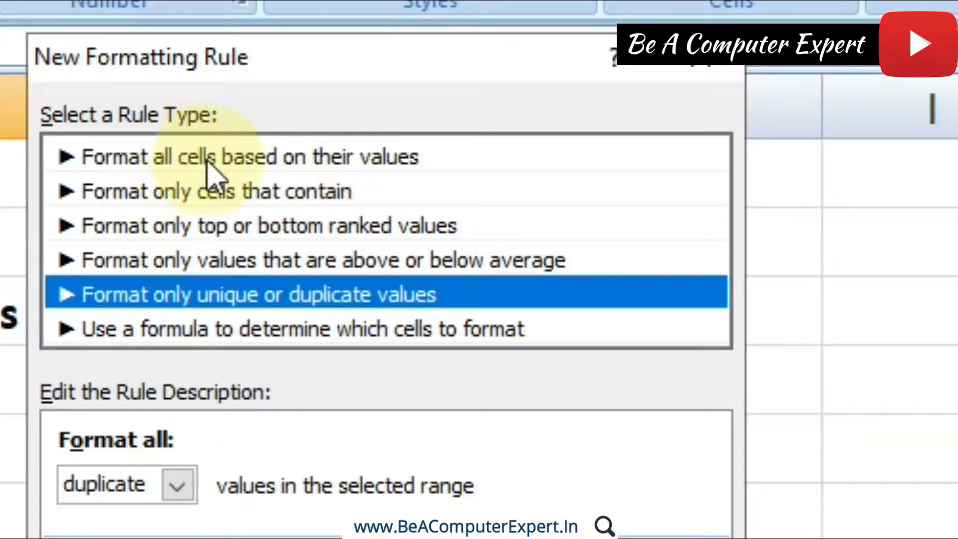
left_click(266, 197)
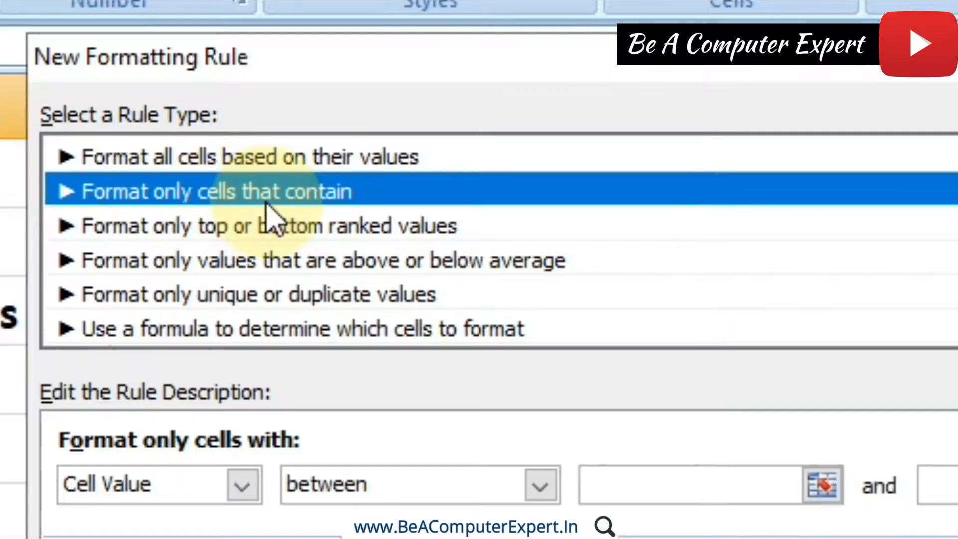
left_click(329, 234)
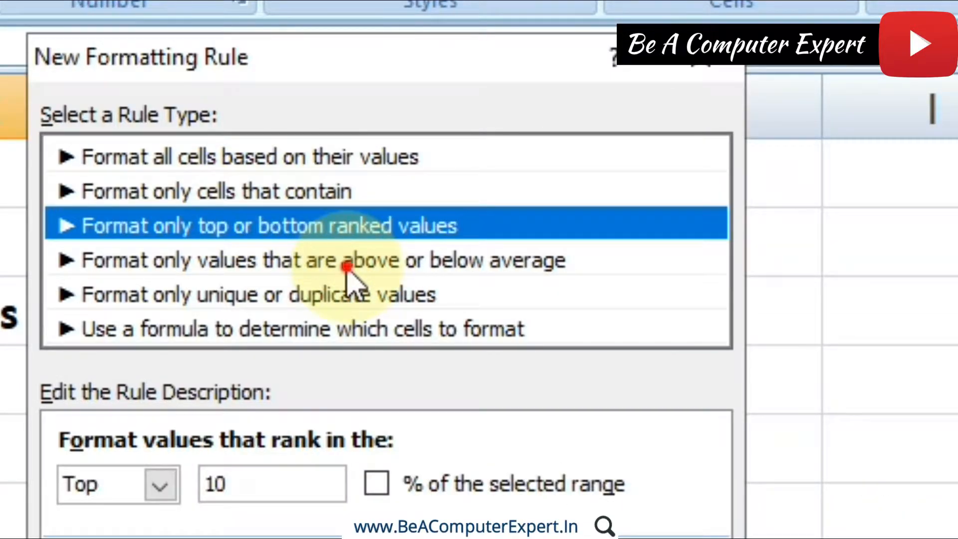
left_click(346, 268)
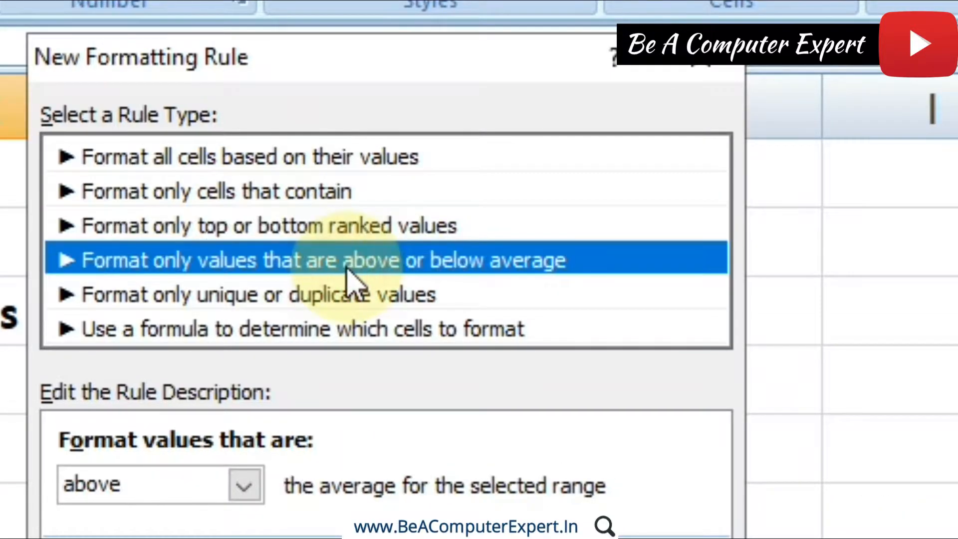
left_click(316, 305)
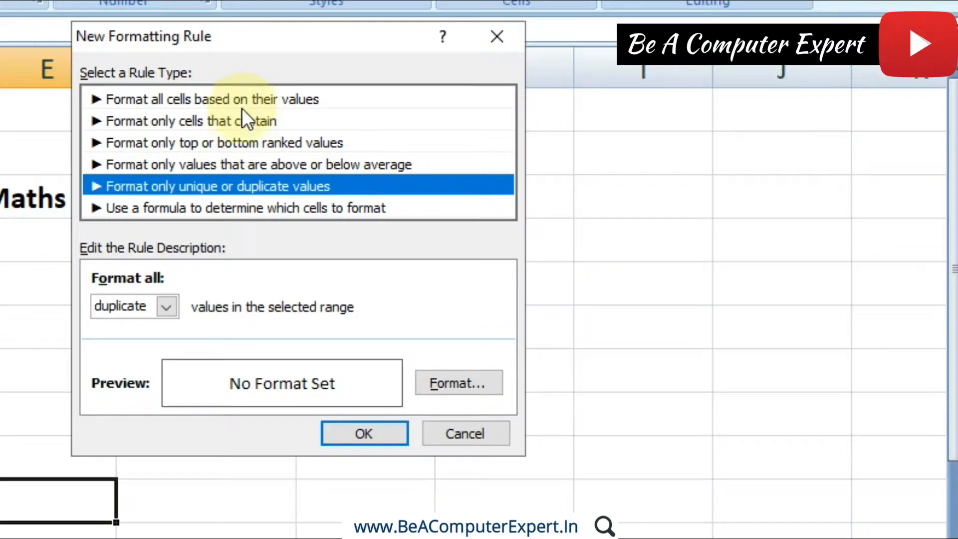
left_click(451, 439)
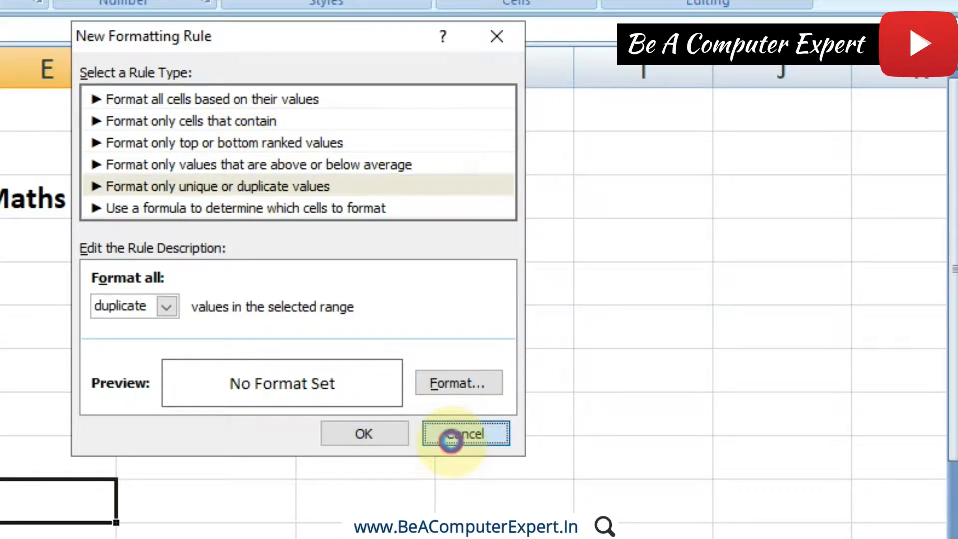
- Review the Highlight Cells and Top/Bottom rules and the formula-based type of a new formatting rule, without creating one
left_click(200, 94)
mouse_move(217, 136)
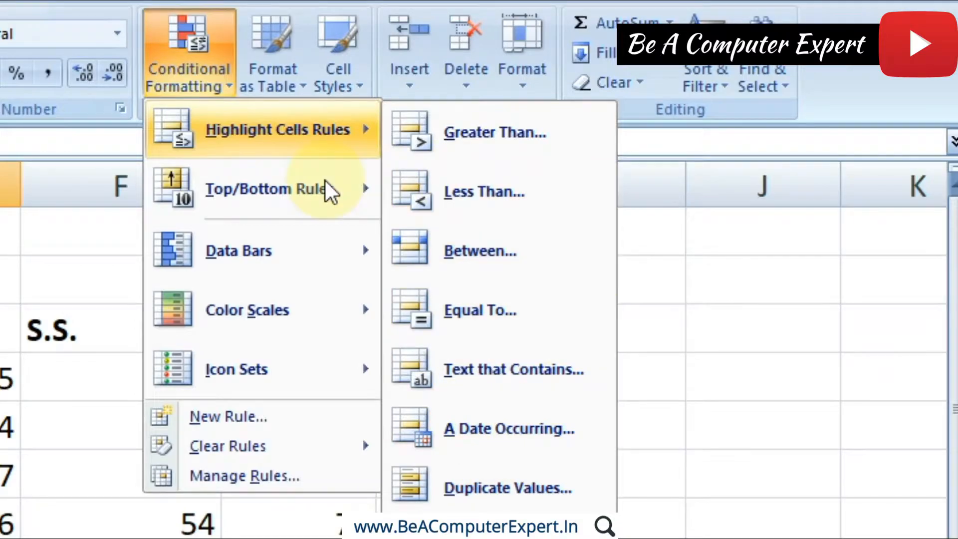
mouse_move(310, 188)
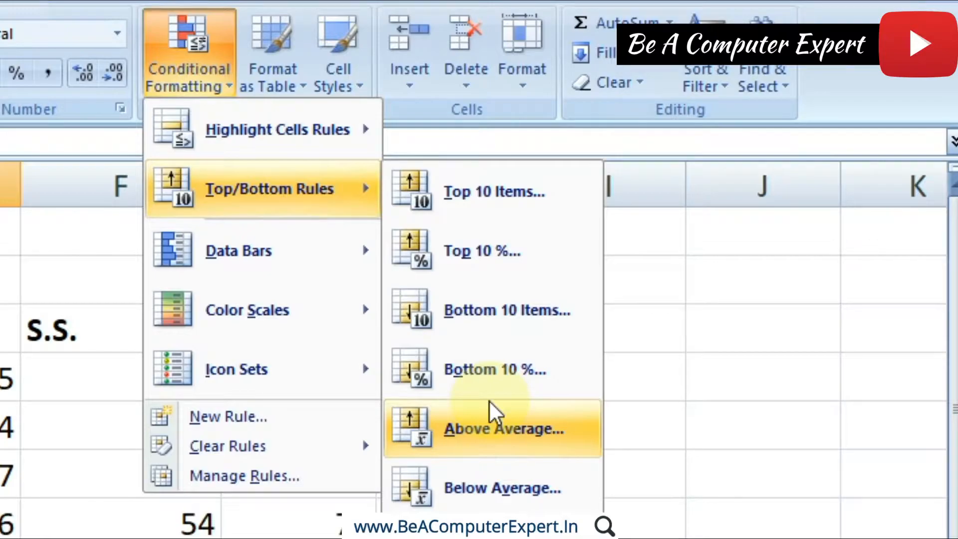
left_click(241, 418)
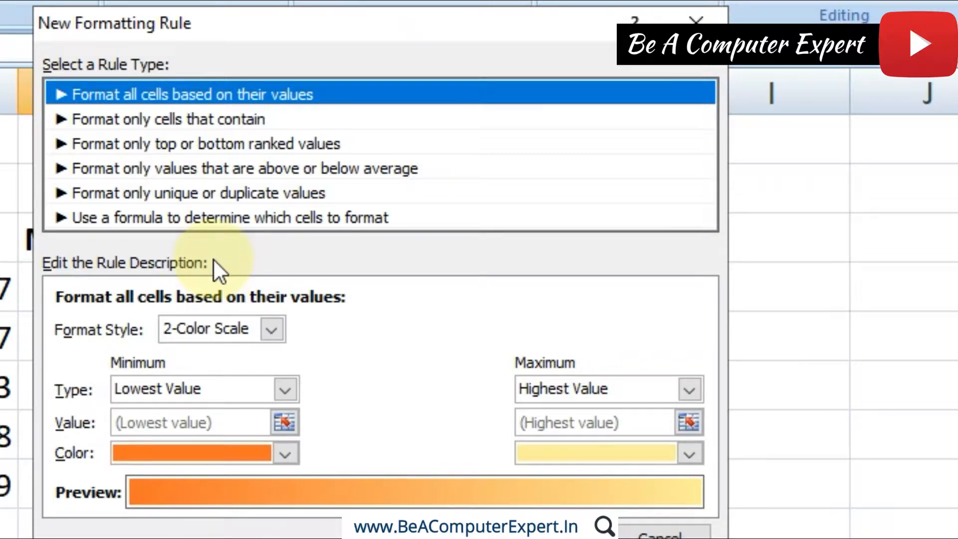
left_click(80, 219)
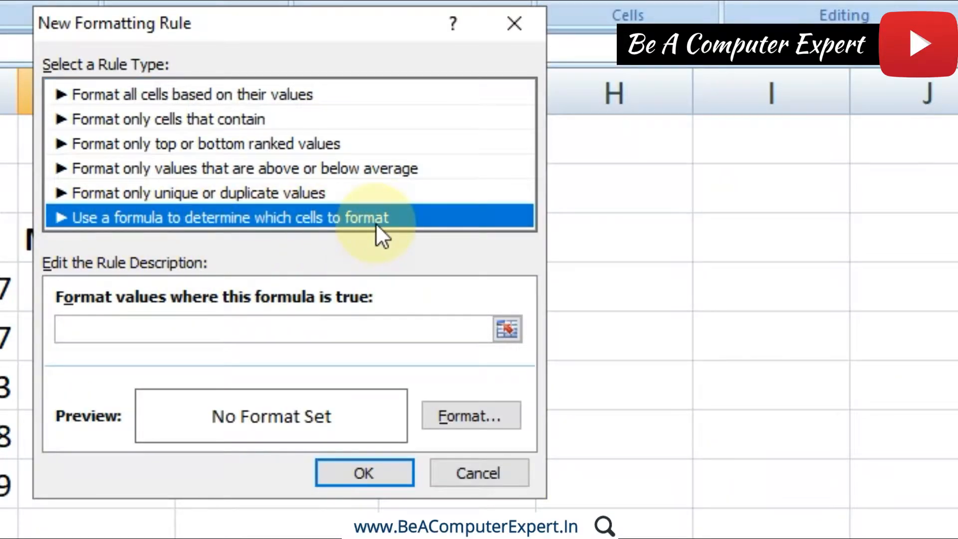
left_click(86, 324)
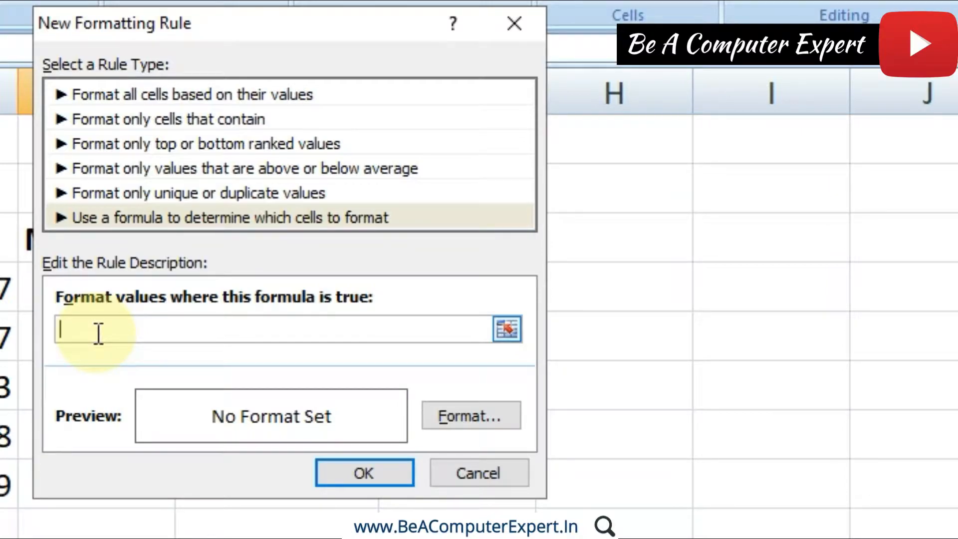
left_click(479, 474)
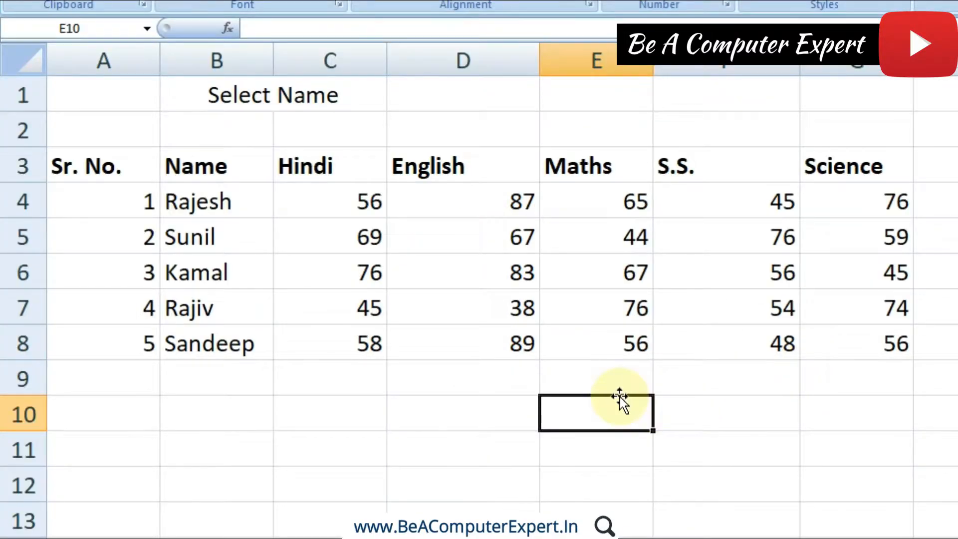
- Review the marks table A3:G8 and choose the first student from the Select Name list in D1
left_click(491, 385)
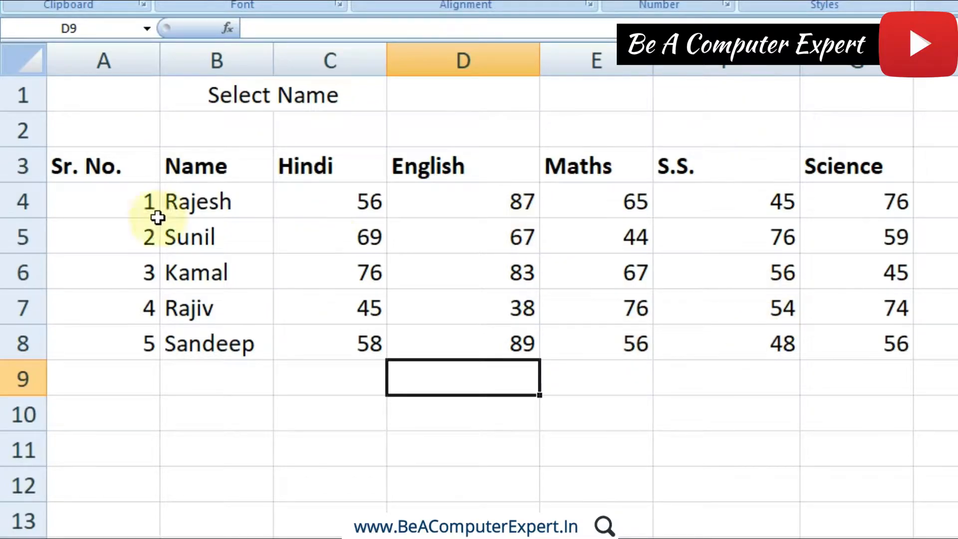
left_click_drag(97, 161, 829, 339)
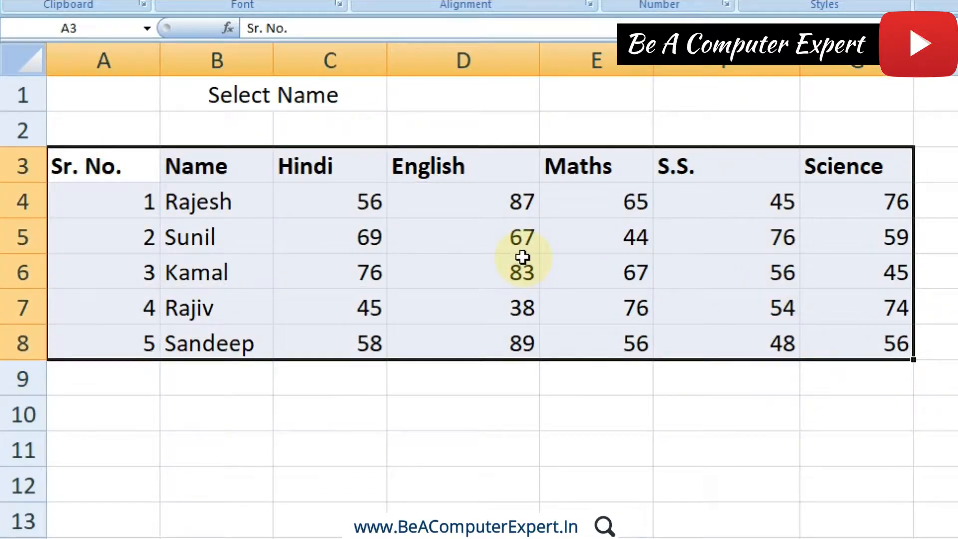
left_click(519, 264)
left_click(460, 101)
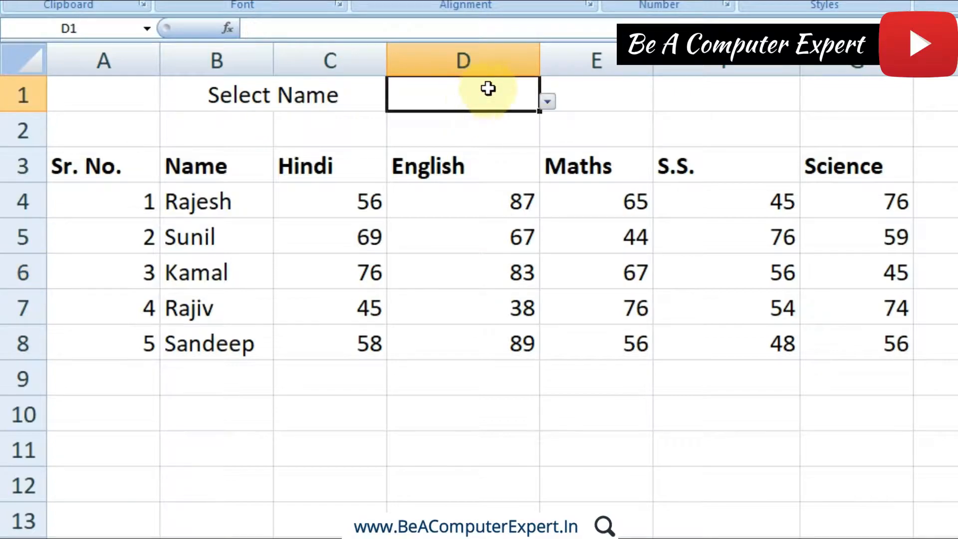
left_click(546, 103)
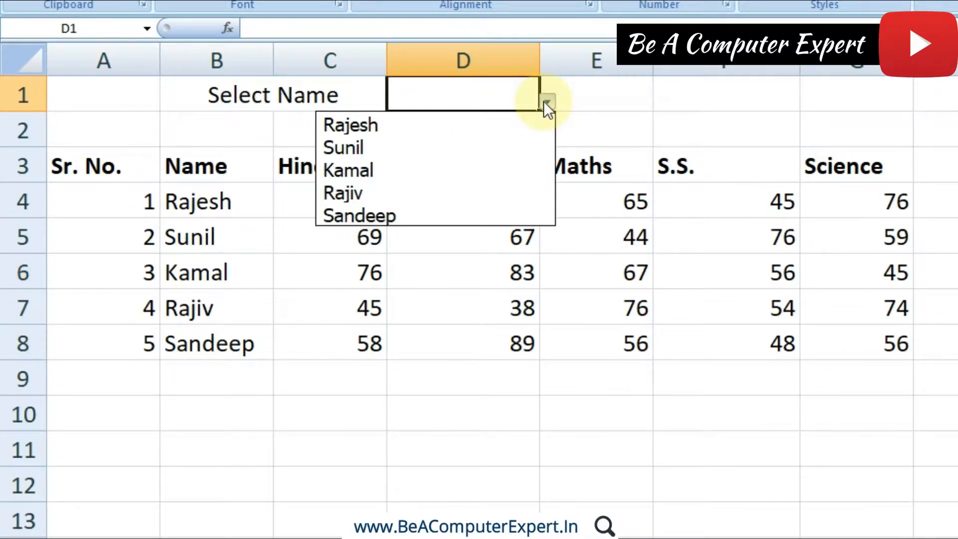
left_click(427, 133)
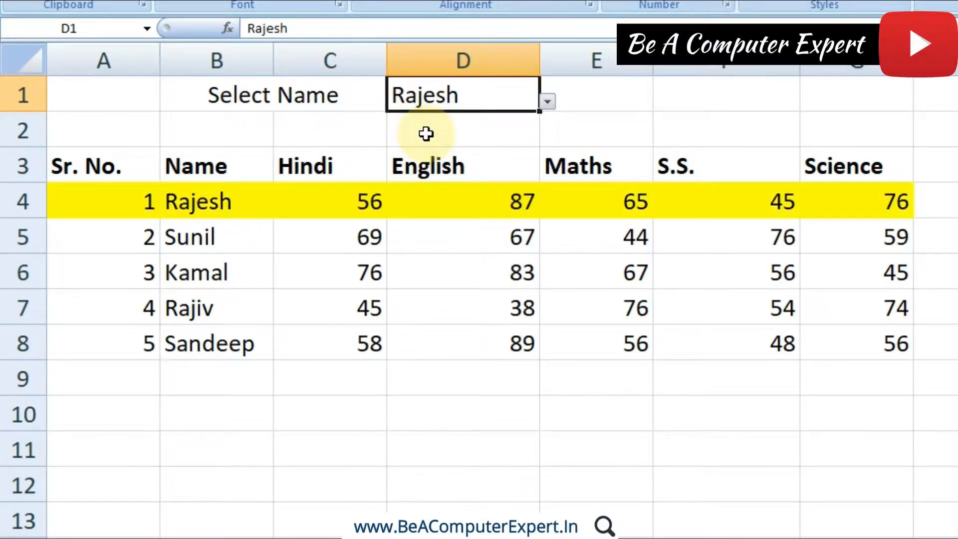
- Choose several other students in turn from the Select Name list in D1 to check the row highlighting
left_click(547, 102)
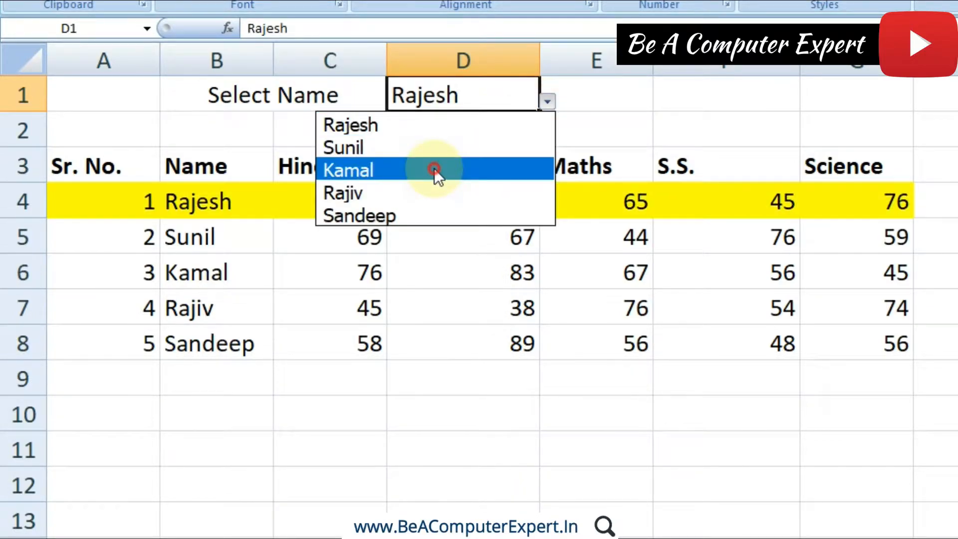
left_click(434, 169)
left_click(547, 102)
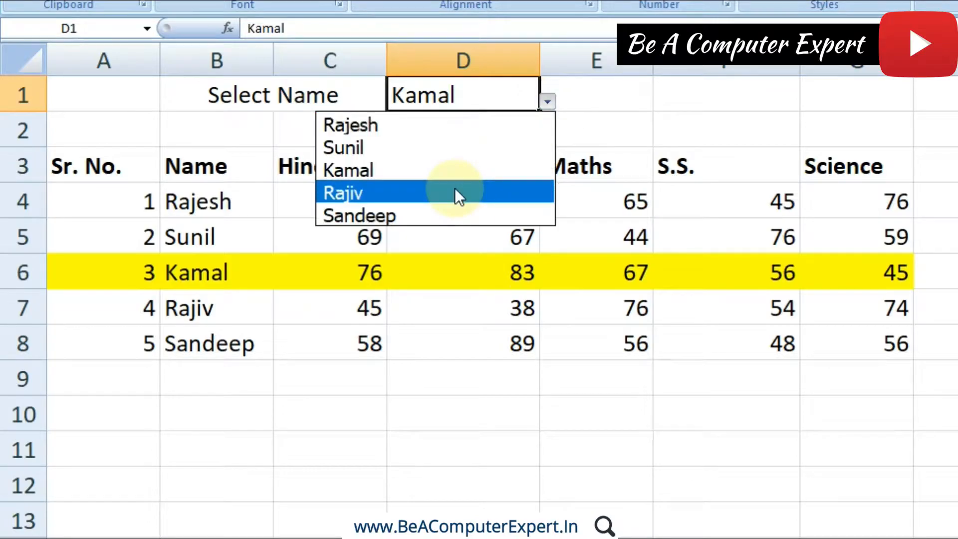
left_click(454, 192)
left_click(546, 102)
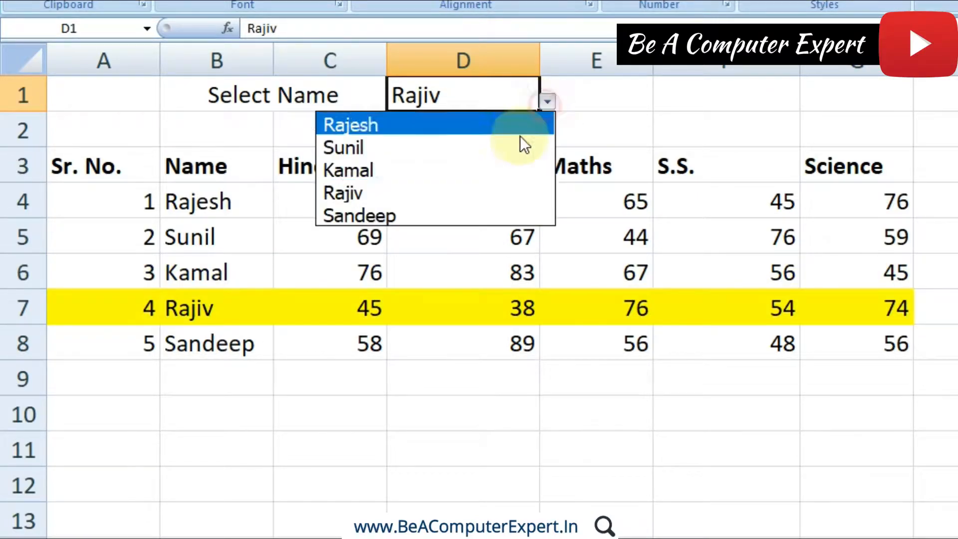
left_click(441, 216)
left_click(547, 102)
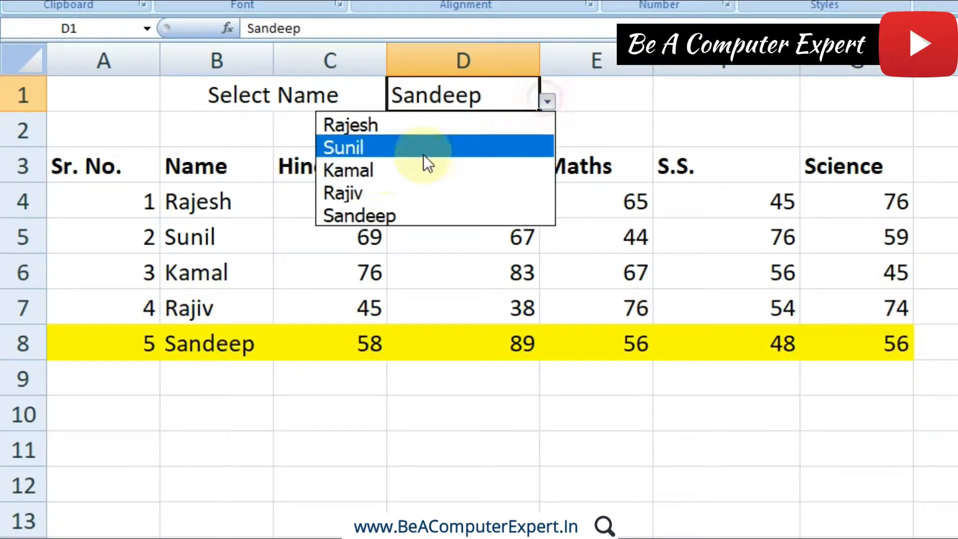
left_click(375, 165)
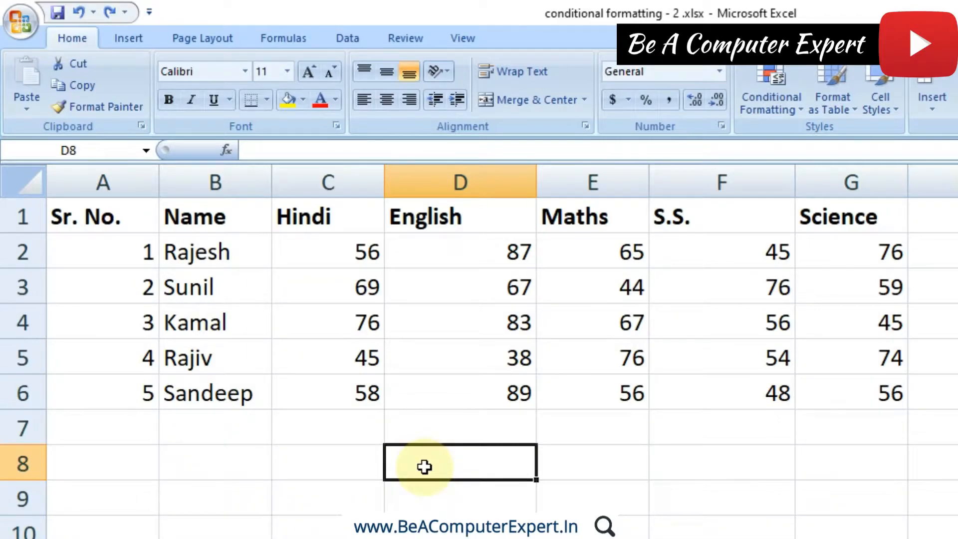
- Insert two blank rows above the marks table's header row
key("Return")
left_click(118, 223)
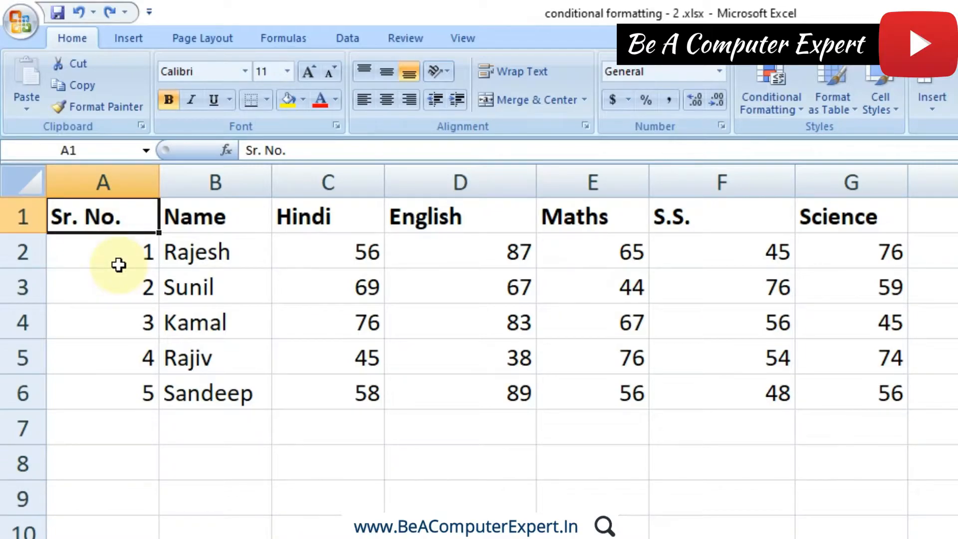
right_click(106, 215)
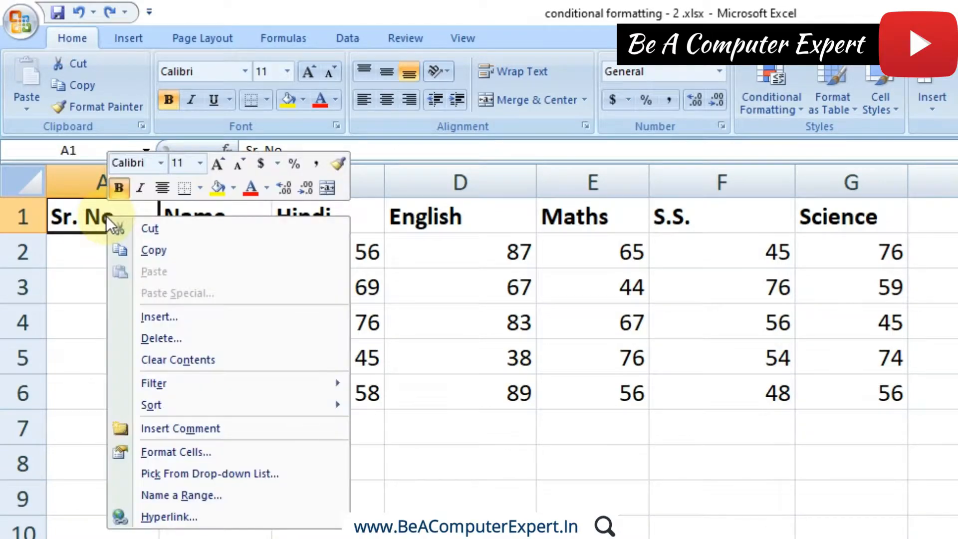
left_click(157, 322)
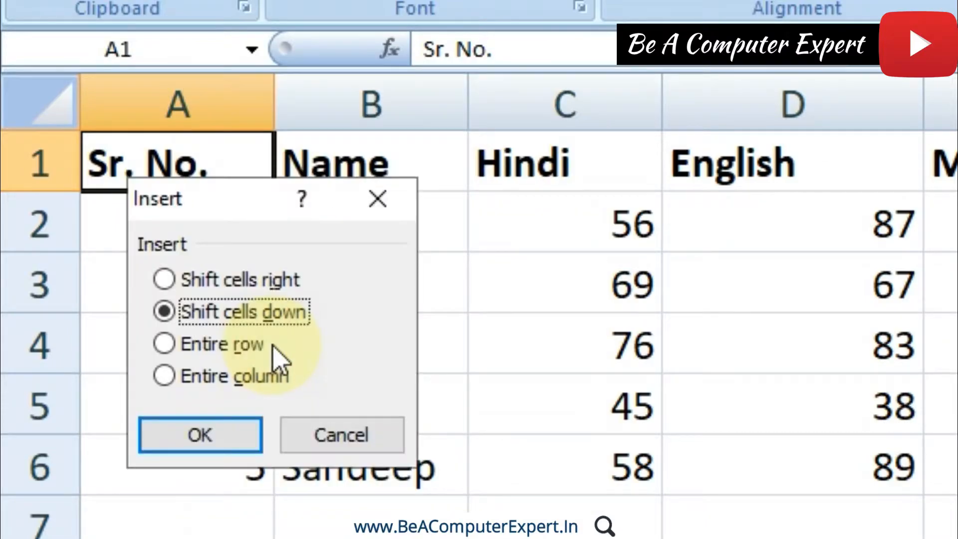
left_click(198, 346)
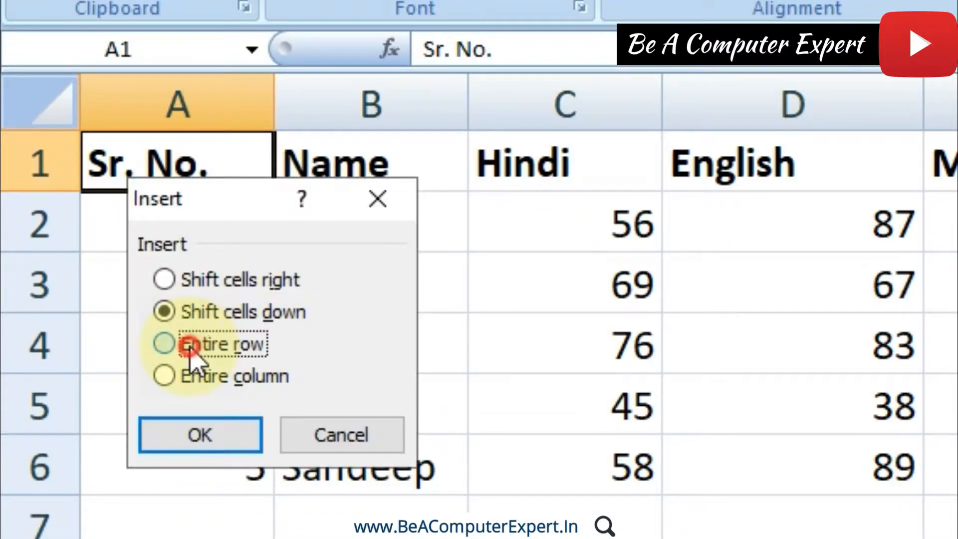
left_click(219, 439)
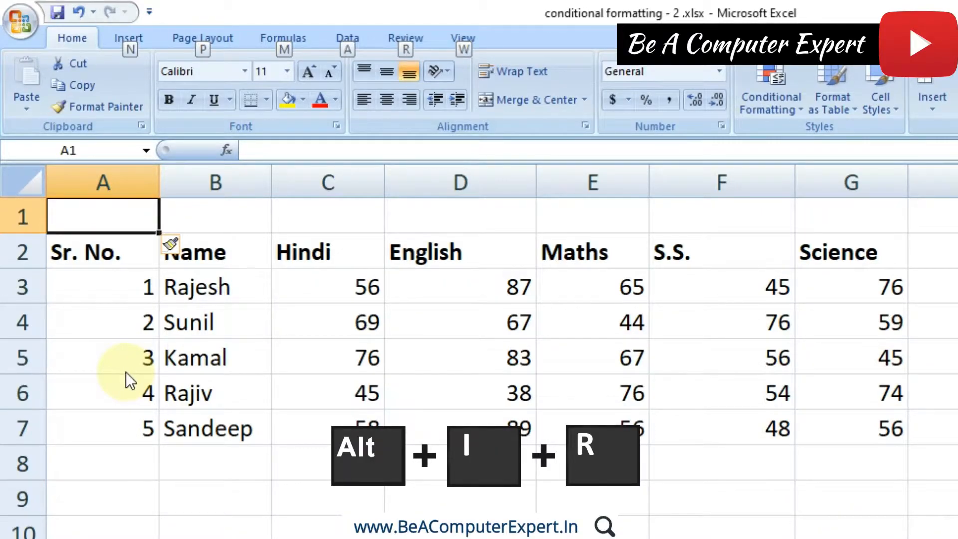
key("alt+i")
key("r")
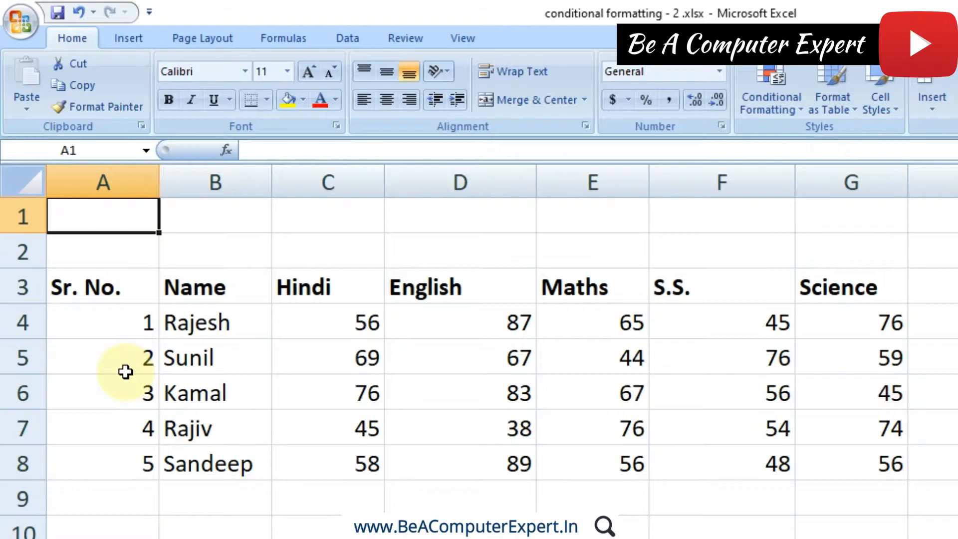
- Merge and center cells B1:C1 and enter the label "Select Name" in them
left_click_drag(257, 214, 347, 217)
left_click_drag(217, 216, 354, 213)
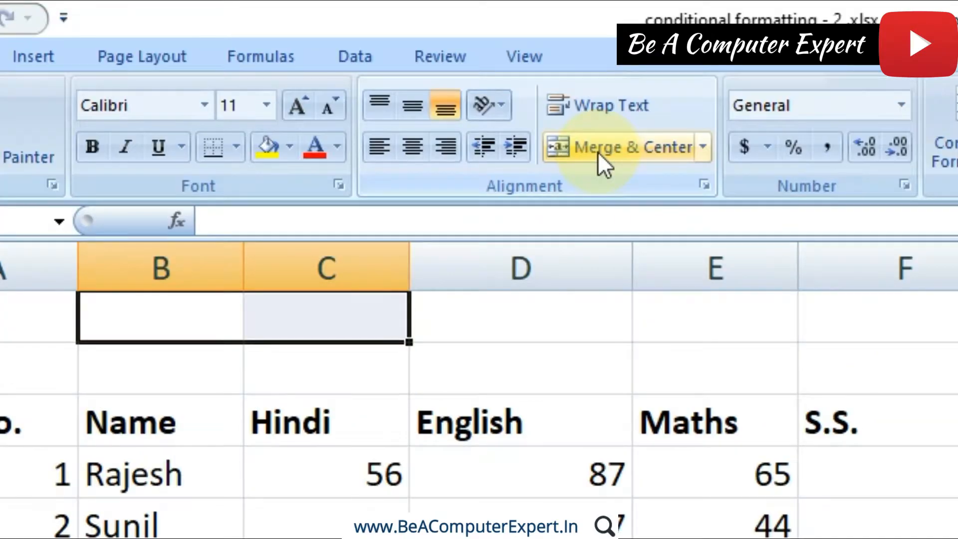
left_click(597, 150)
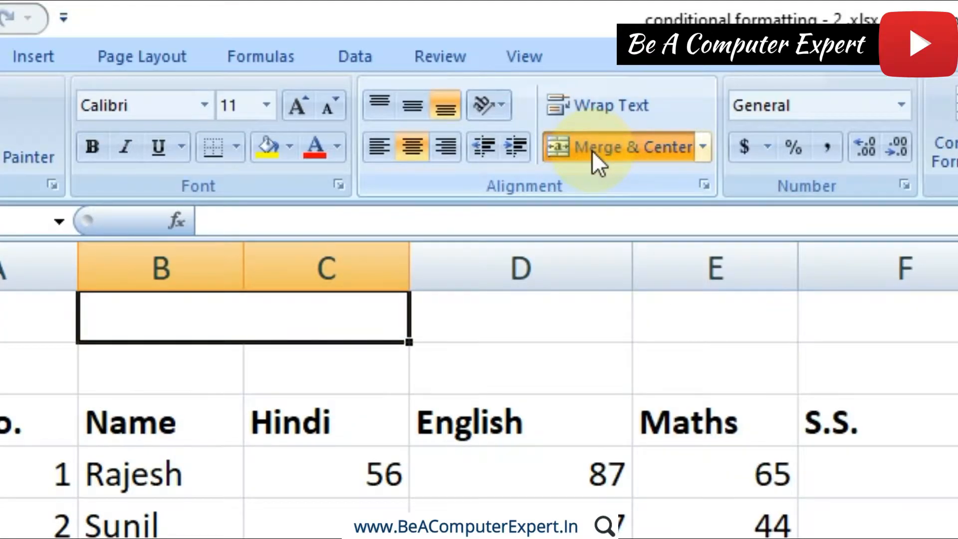
type("Select B")
type("an")
key("BackSpace")
key("BackSpace")
key("BackSpace")
type("Name")
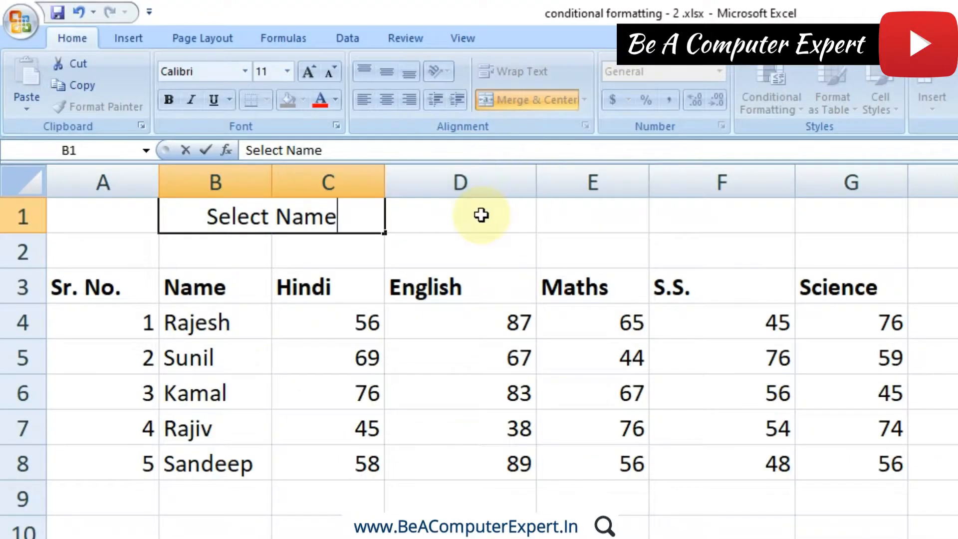
left_click(557, 318)
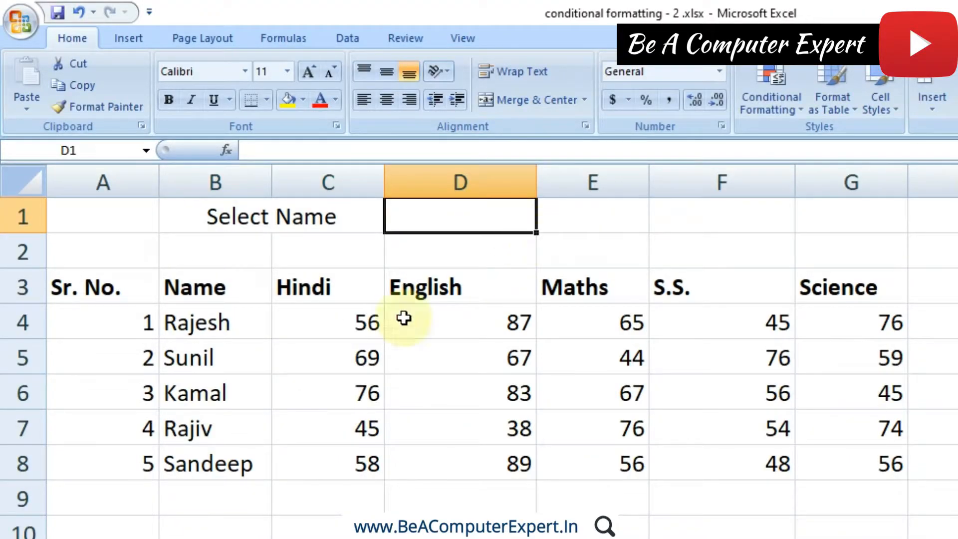
- Start a data validation for cell D1 that allows a List
left_click_drag(200, 322, 203, 455)
left_click(464, 220)
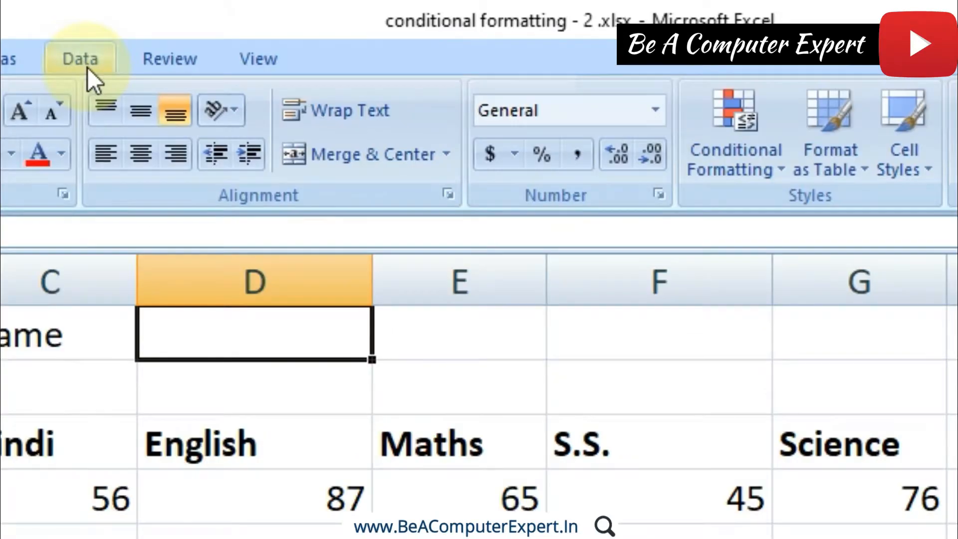
left_click(87, 67)
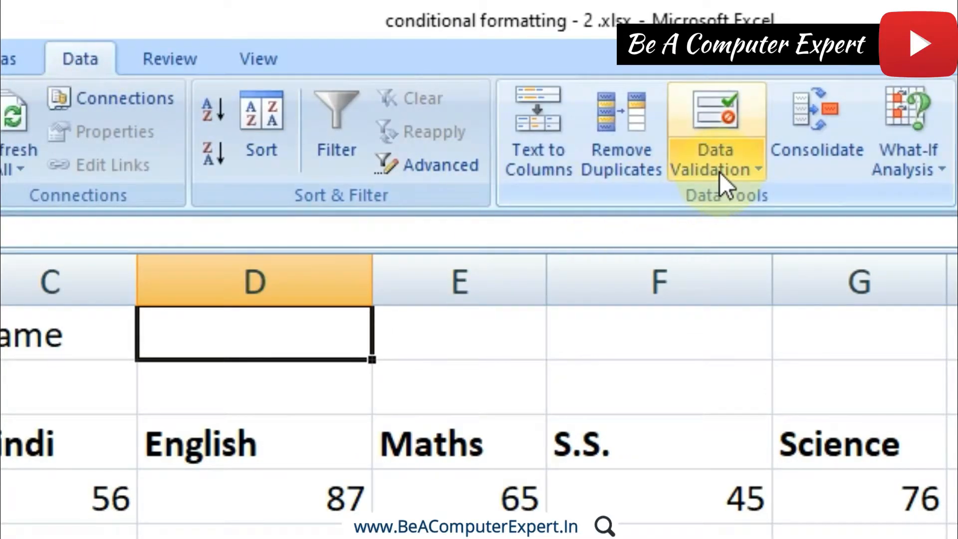
left_click(719, 172)
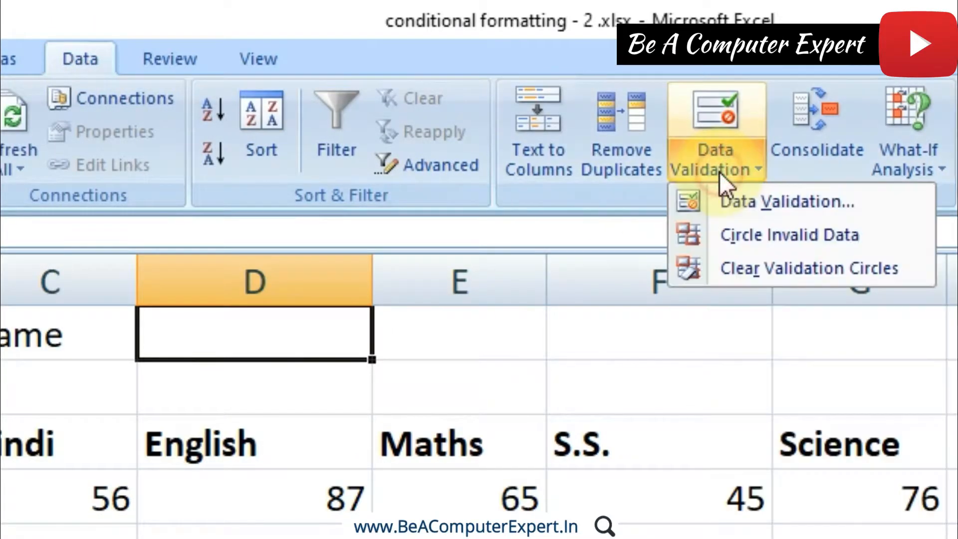
left_click(738, 202)
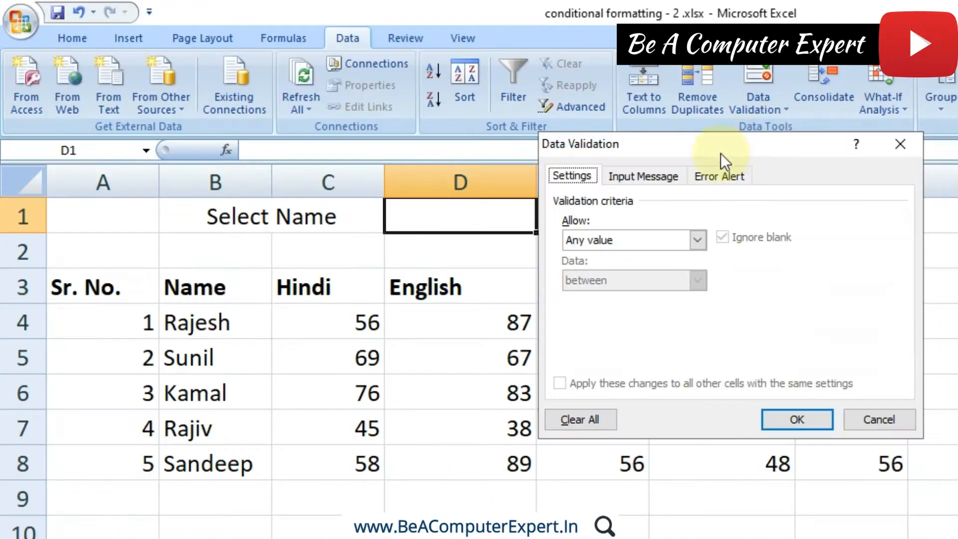
left_click_drag(721, 154, 821, 152)
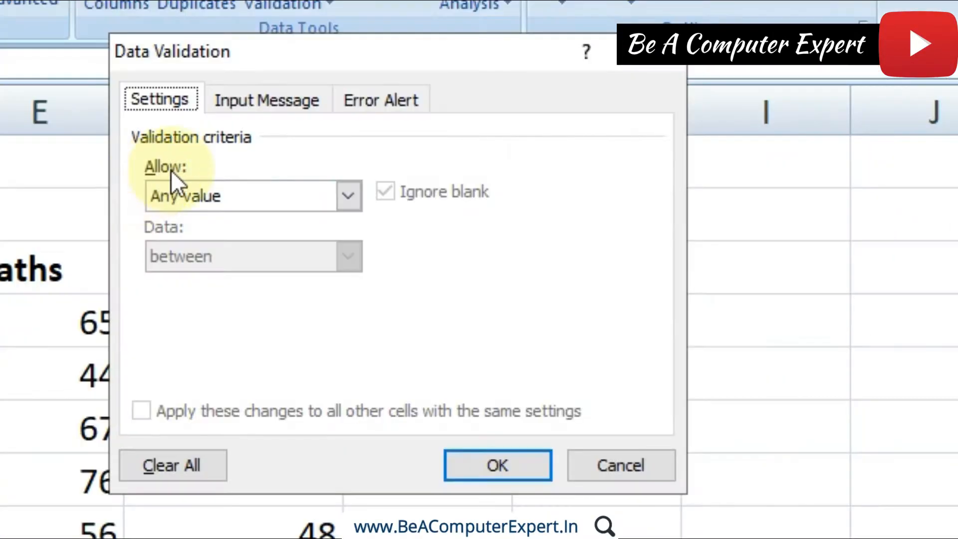
left_click(349, 196)
left_click(168, 286)
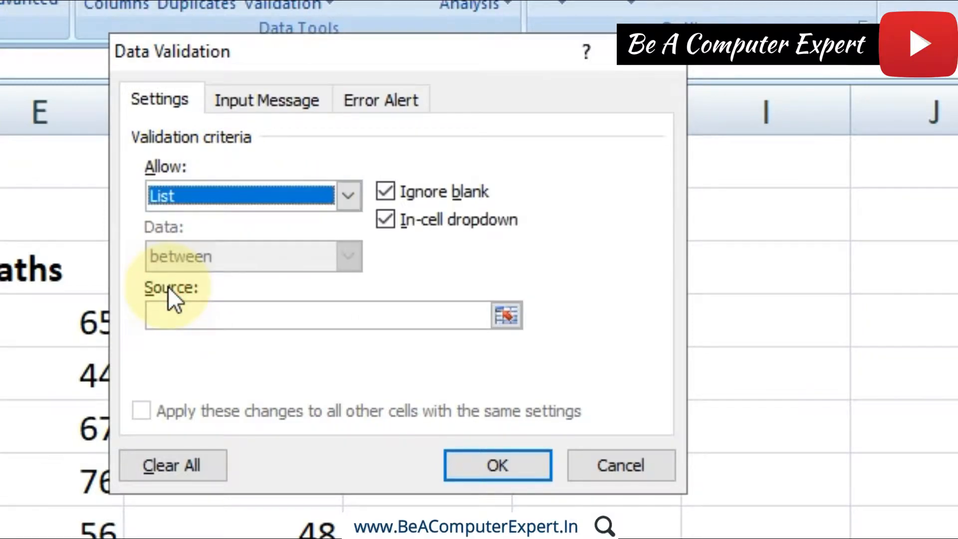
- Set the validation list's source to the student names =$B$4:$B$8 and apply it
left_click(170, 316)
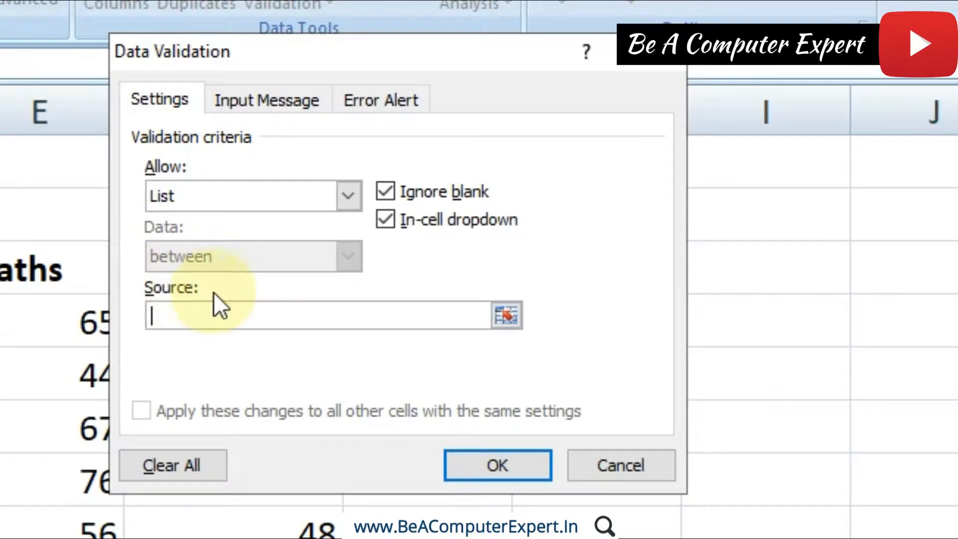
left_click_drag(214, 322, 222, 455)
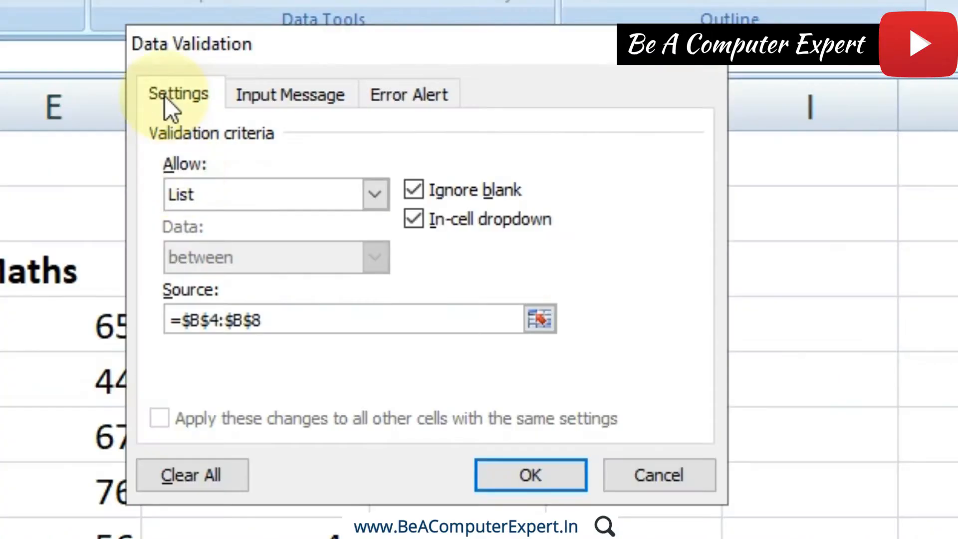
left_click_drag(663, 142, 688, 154)
left_click_drag(202, 64, 153, 62)
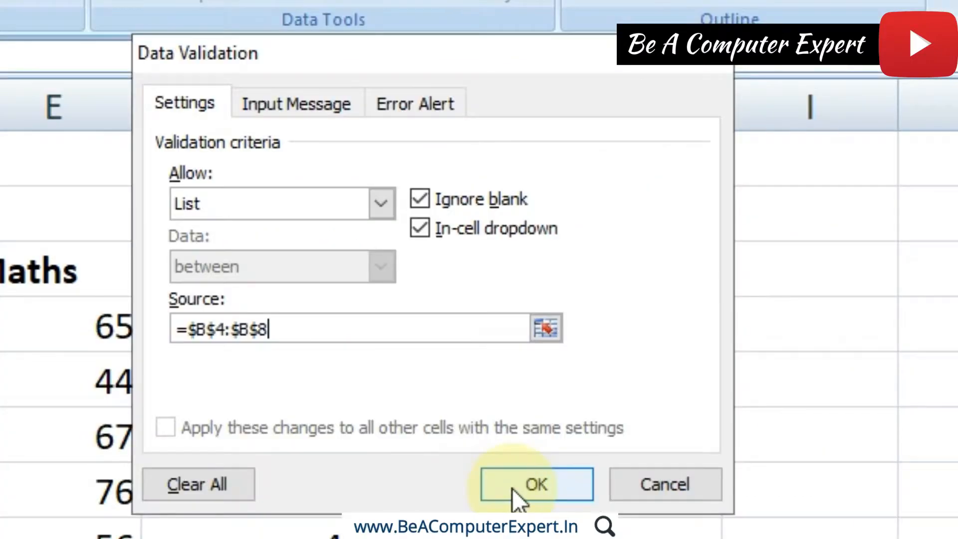
left_click(517, 497)
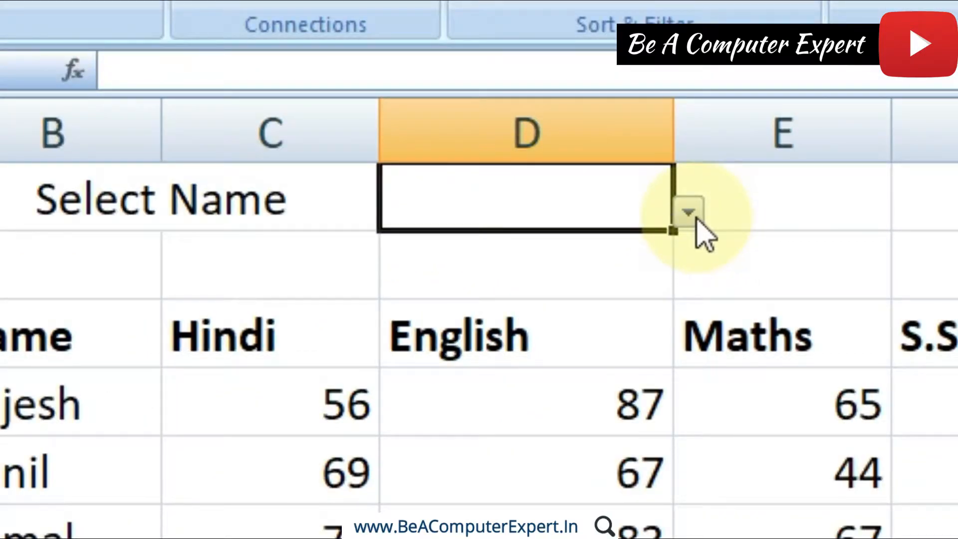
- Test the D1 drop-down list by choosing the second, first and fourth students in turn
left_click(694, 215)
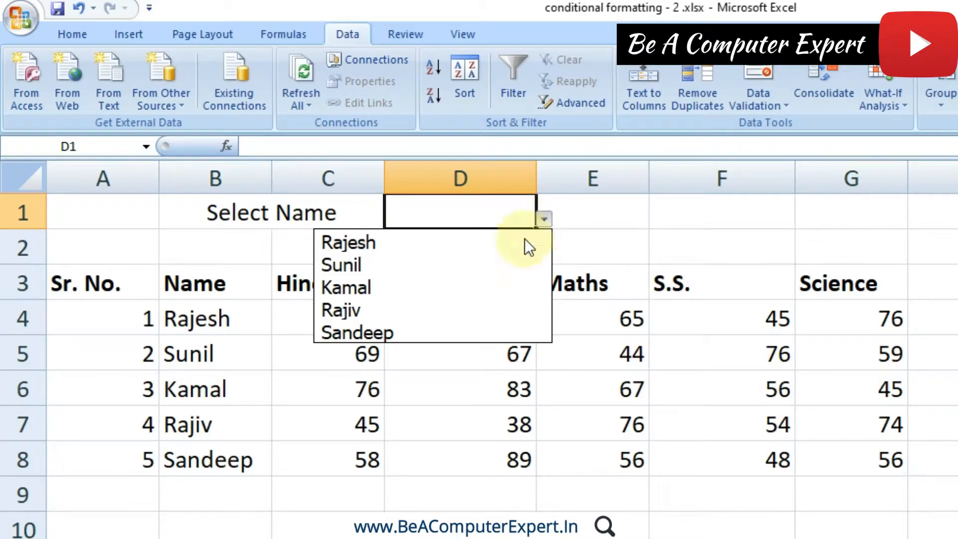
left_click(412, 263)
left_click(545, 219)
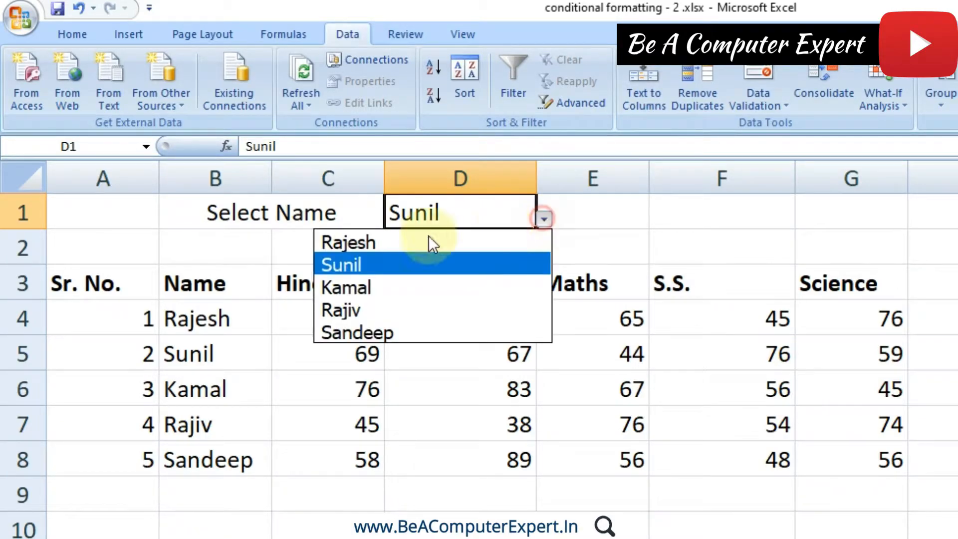
left_click(388, 241)
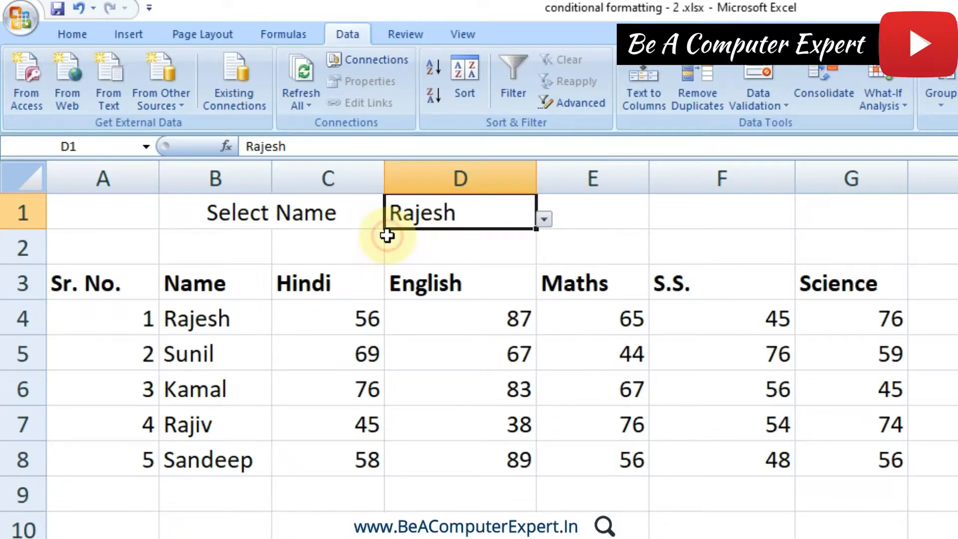
left_click(545, 218)
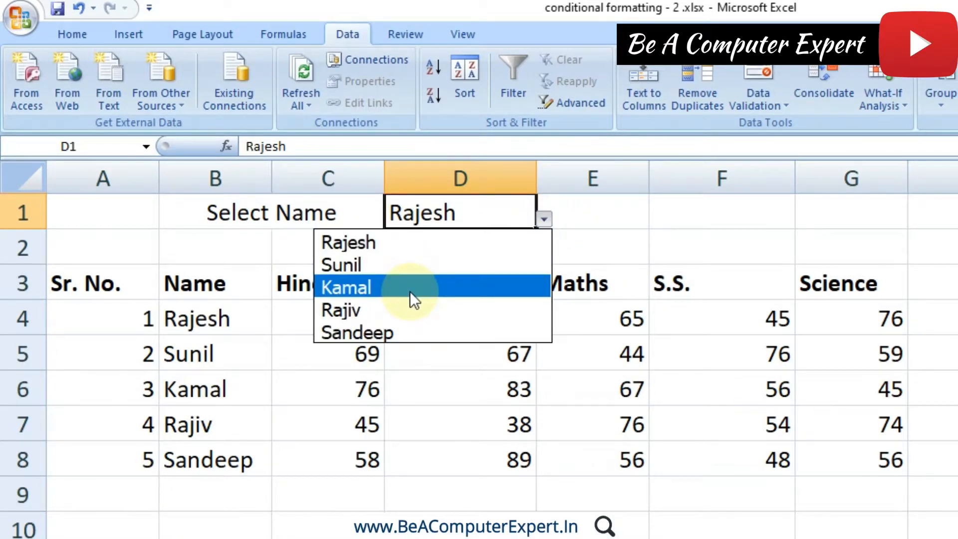
left_click(384, 307)
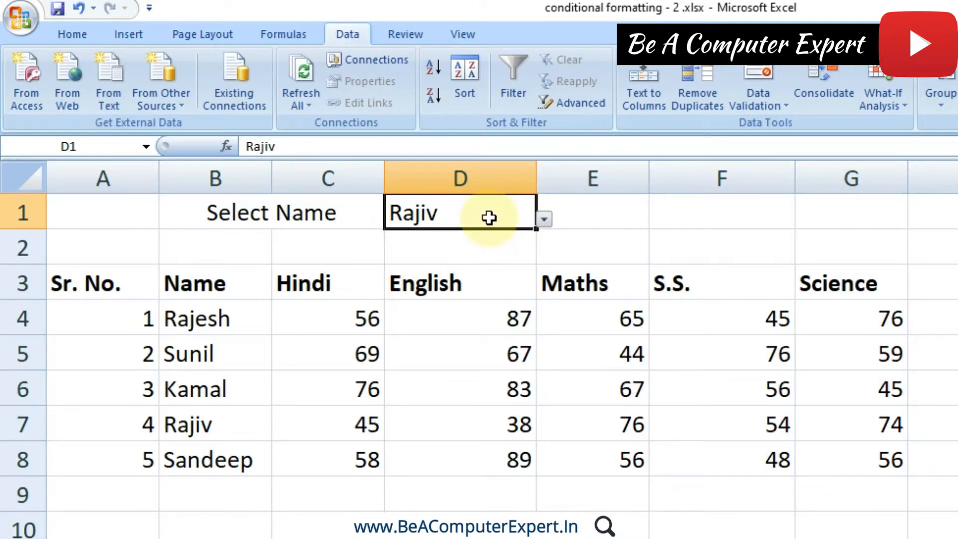
- Start a new conditional formatting rule for A3:G8 that uses a formula to determine which cells to format
left_click_drag(100, 283, 825, 449)
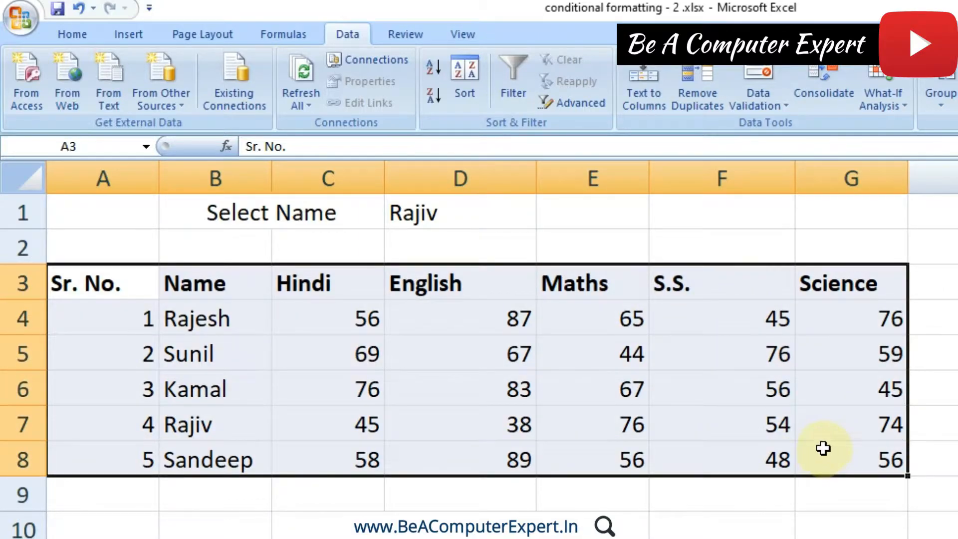
left_click(75, 33)
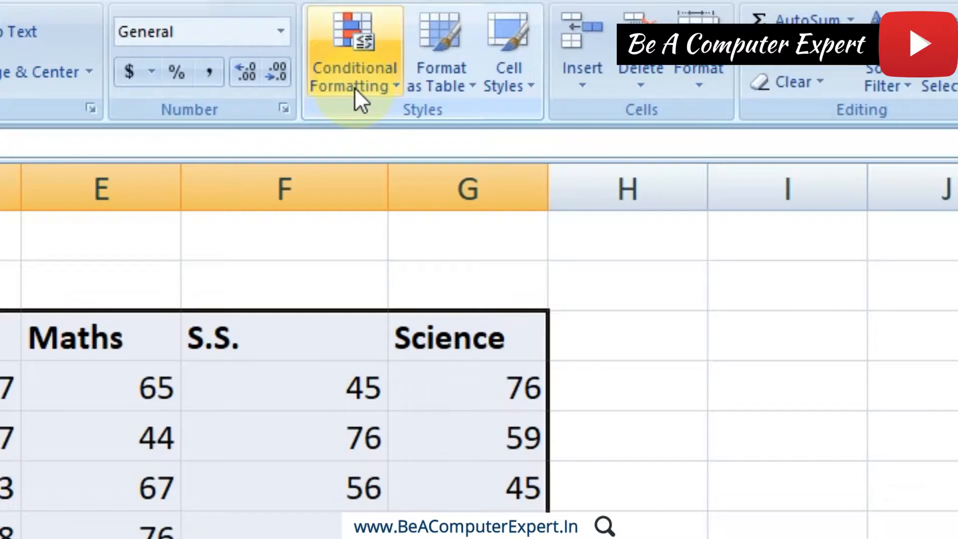
left_click(354, 88)
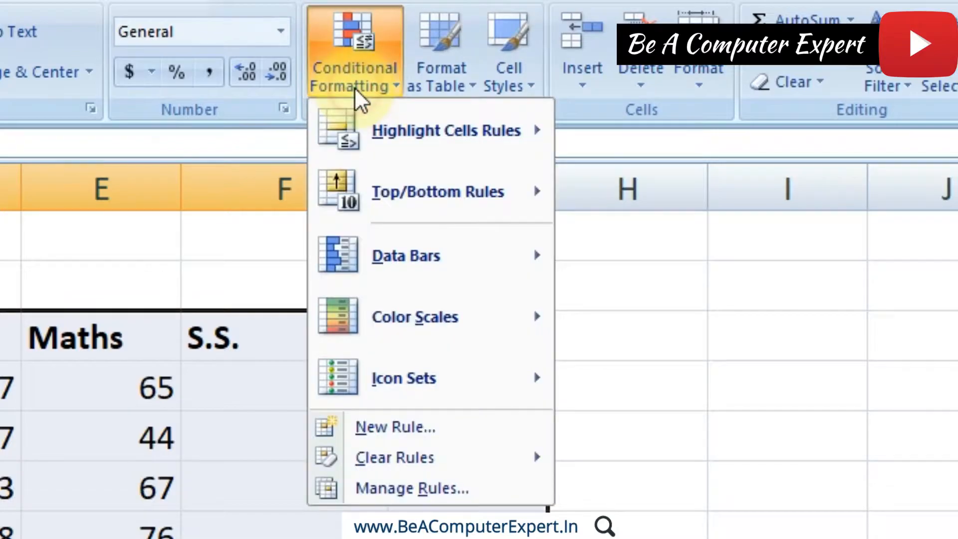
left_click(439, 426)
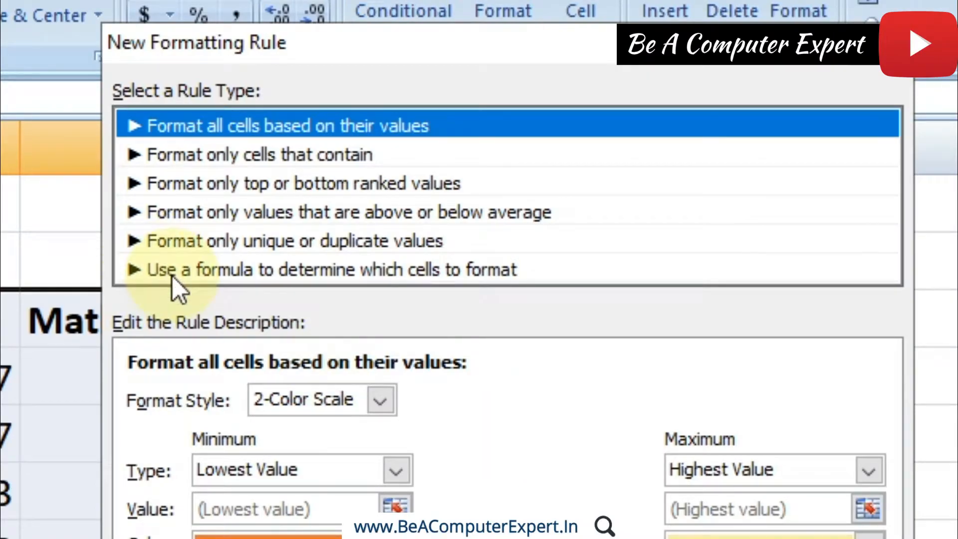
left_click(172, 274)
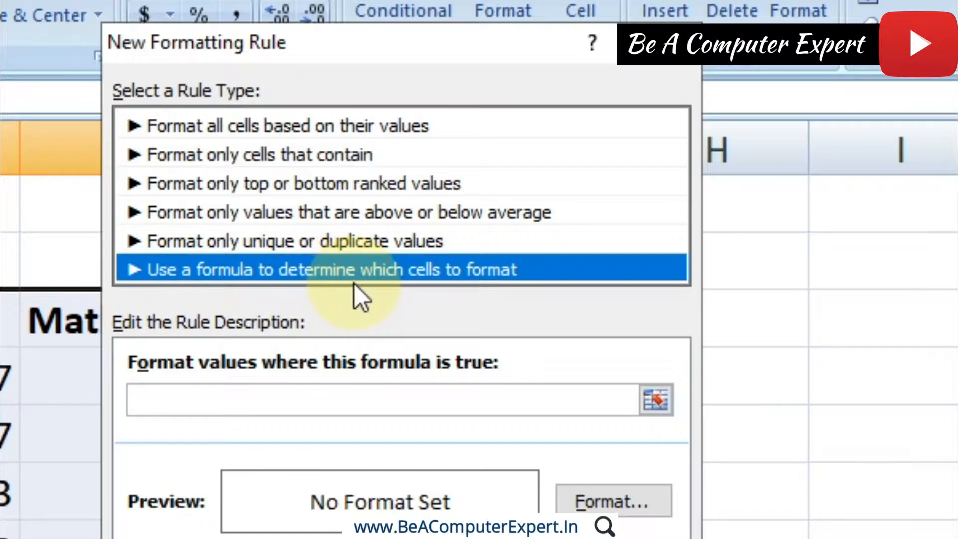
left_click(165, 399)
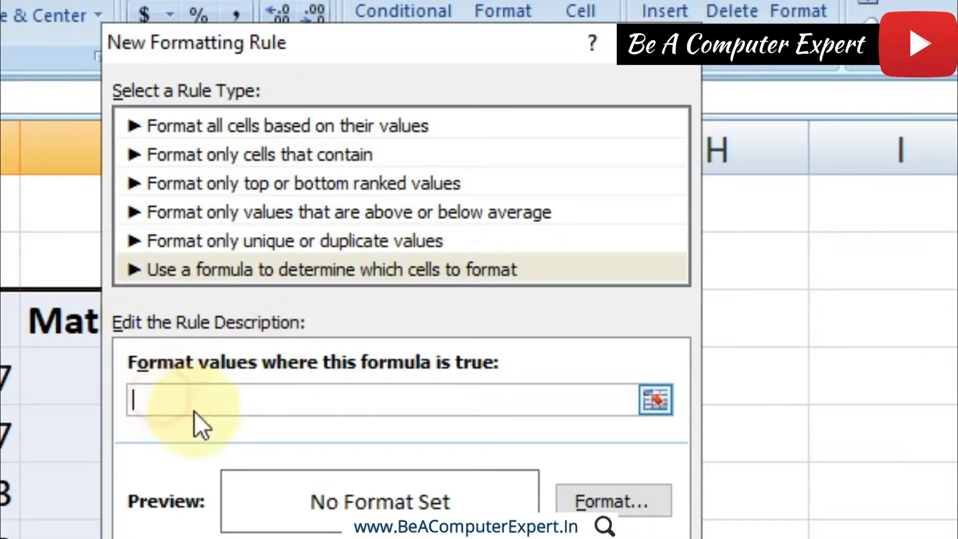
left_click_drag(234, 48, 473, 99)
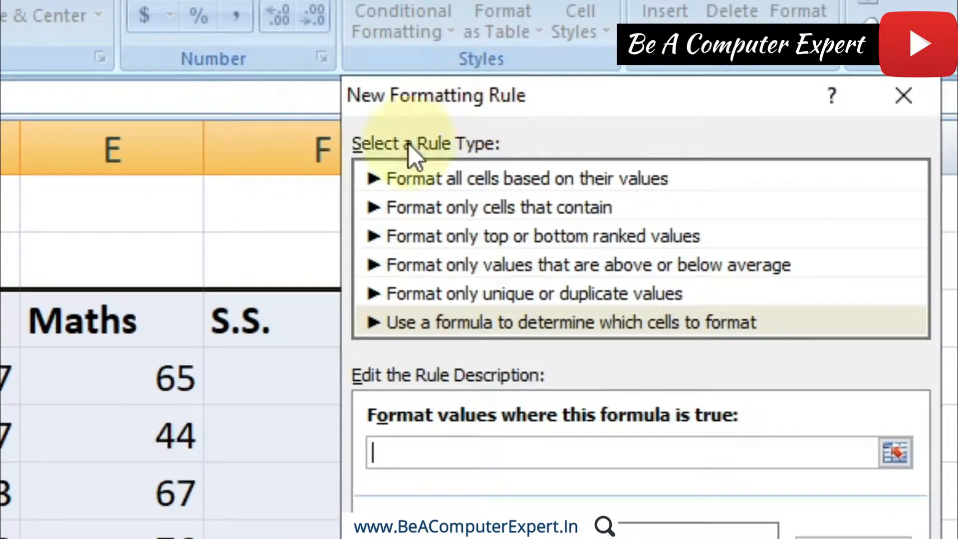
left_click(458, 216)
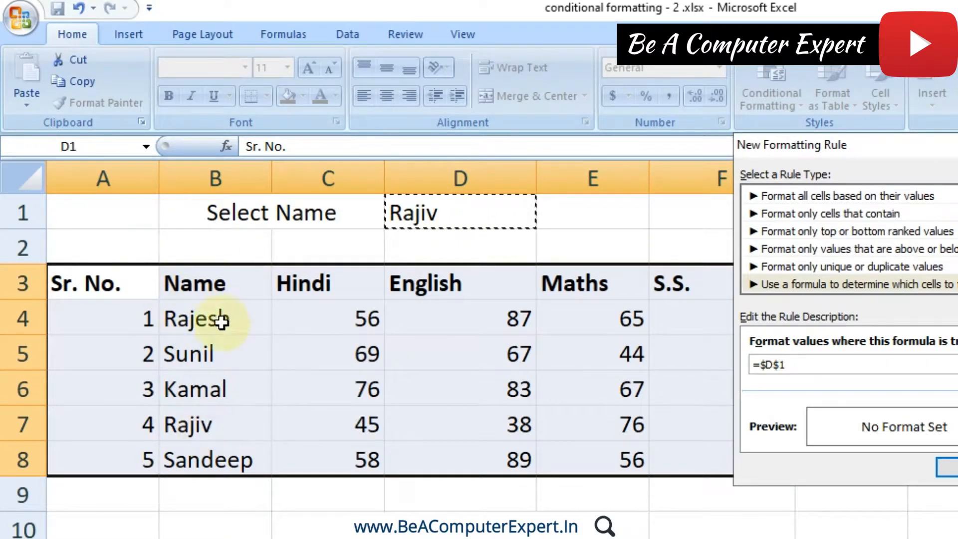
key("BackSpace")
key("BackSpace")
key("BackSpace")
key("BackSpace")
key("BackSpace")
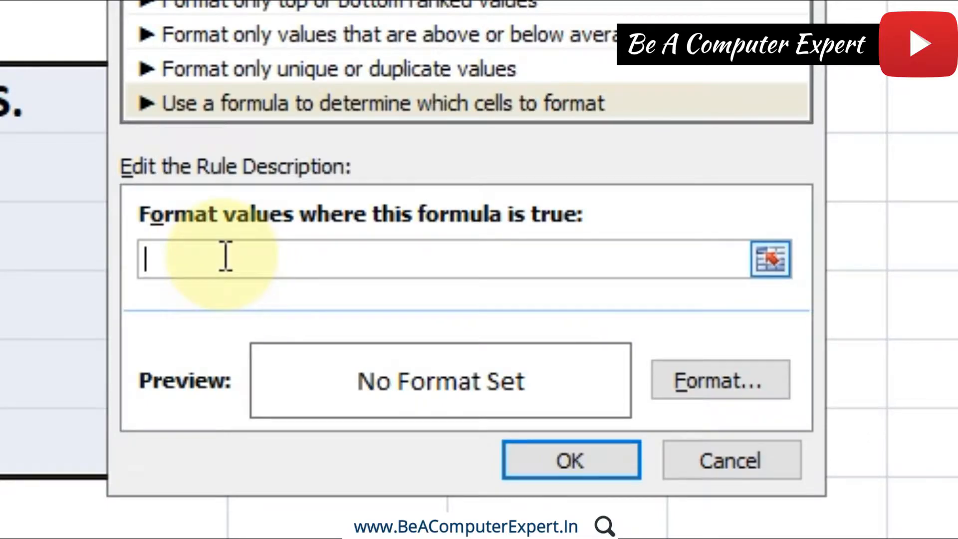
- Enter the rule formula =$B$3=$D$1, comparing the Name header cell with the Select Name cell
type("=")
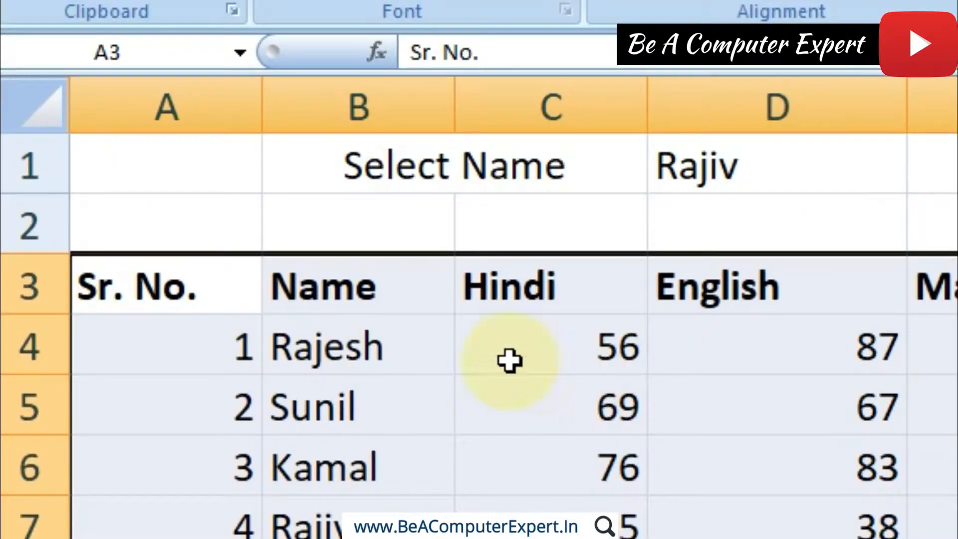
left_click(368, 291)
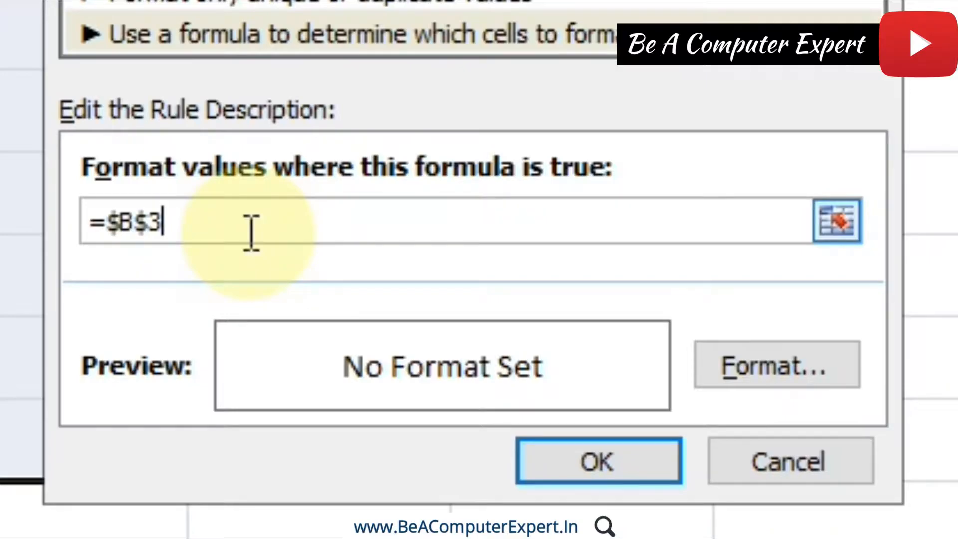
type("=")
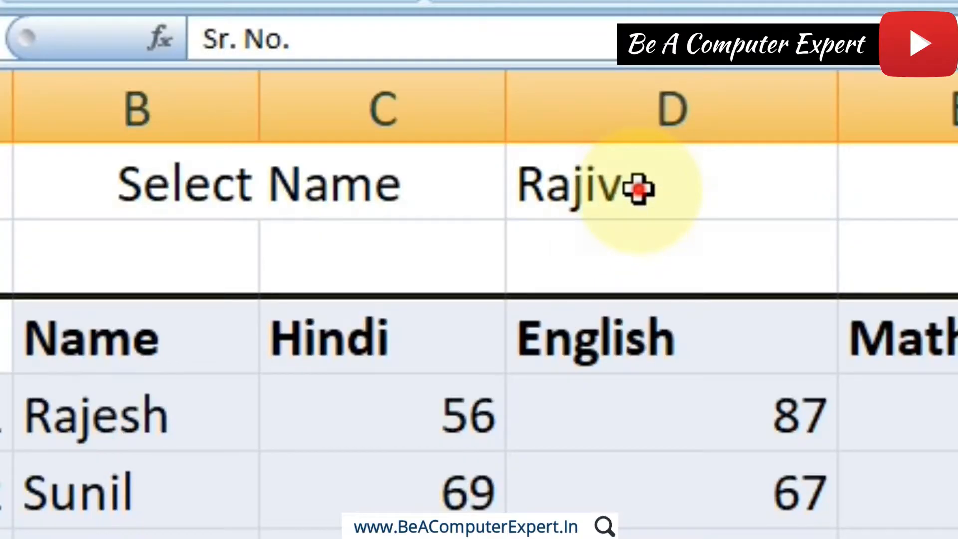
left_click(639, 188)
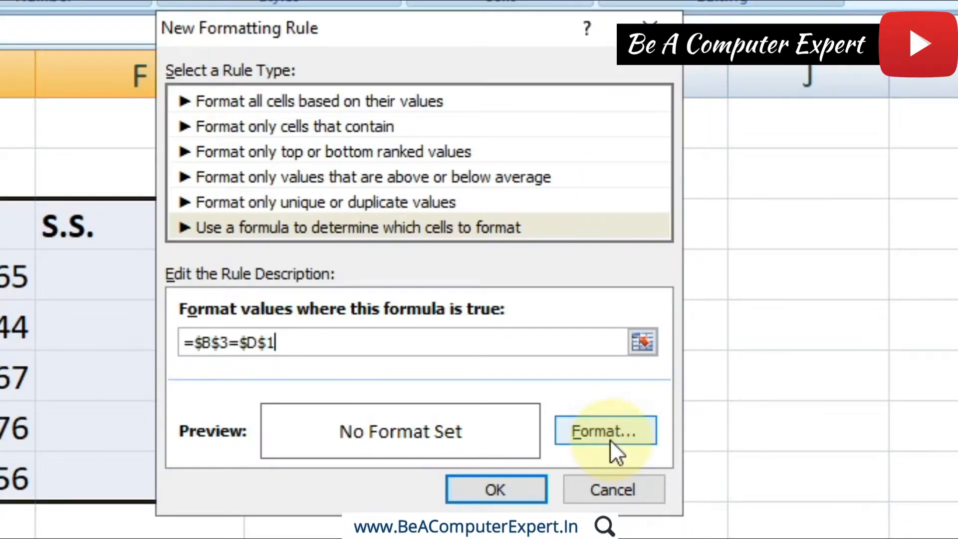
- Set the background fill of the rule's format to yellow
left_click(610, 440)
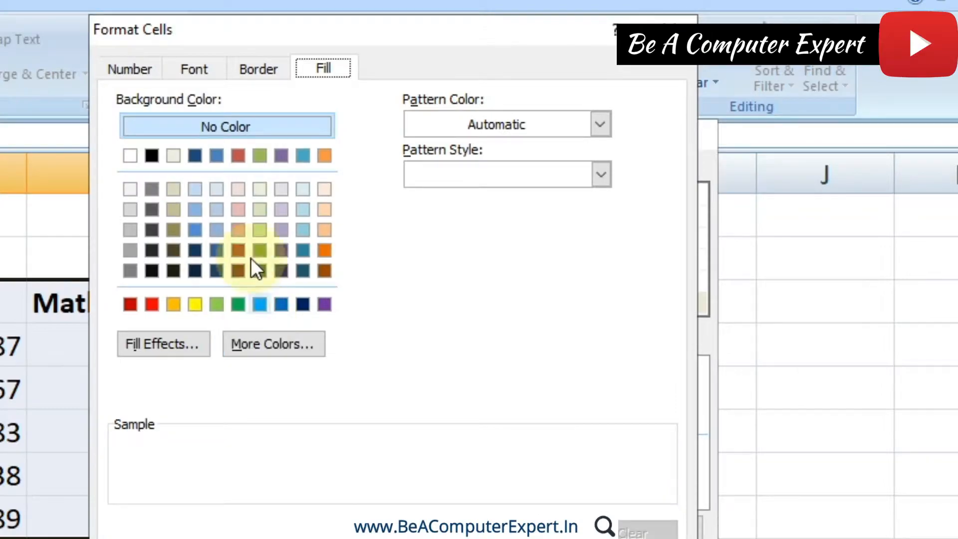
left_click(205, 69)
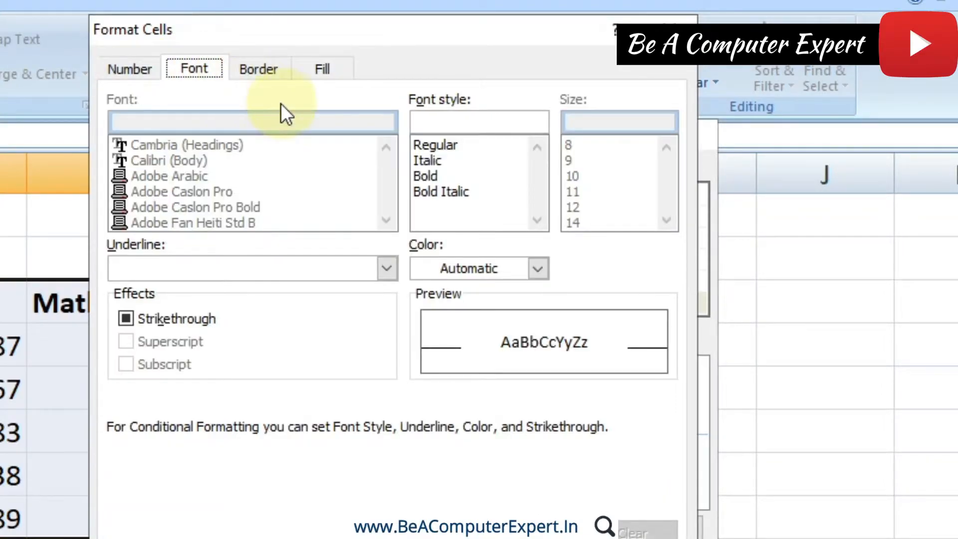
left_click(323, 70)
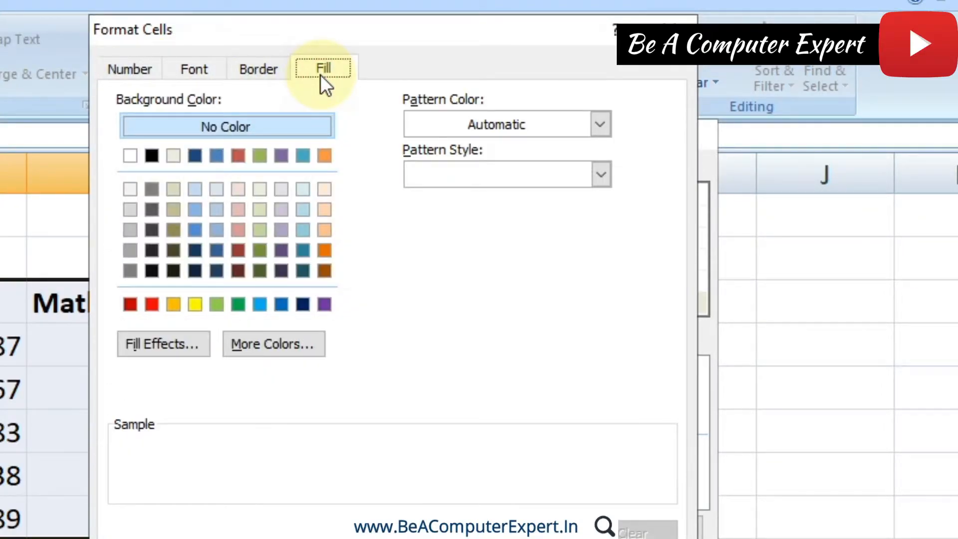
left_click(195, 304)
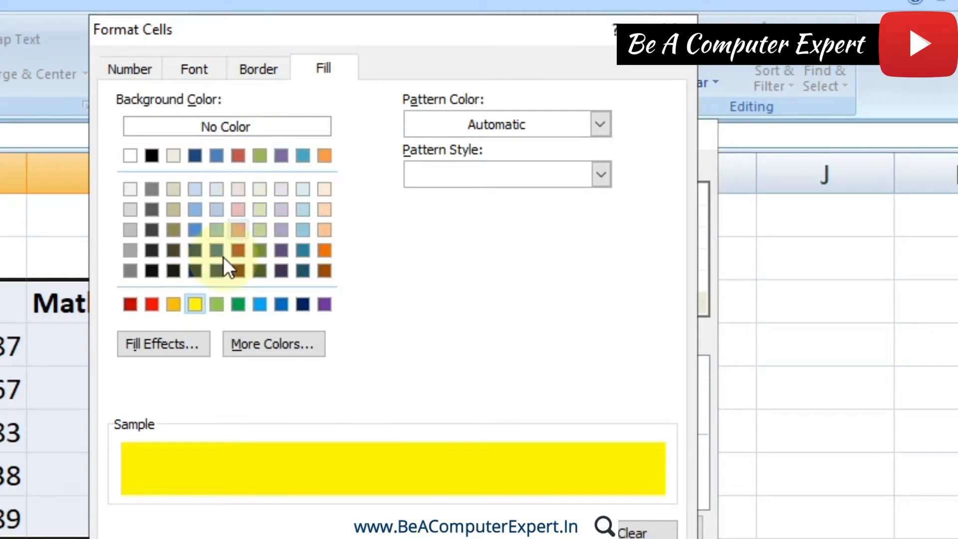
- Give the rule's format a dark red bold font and apply the new formatting rule
left_click(198, 74)
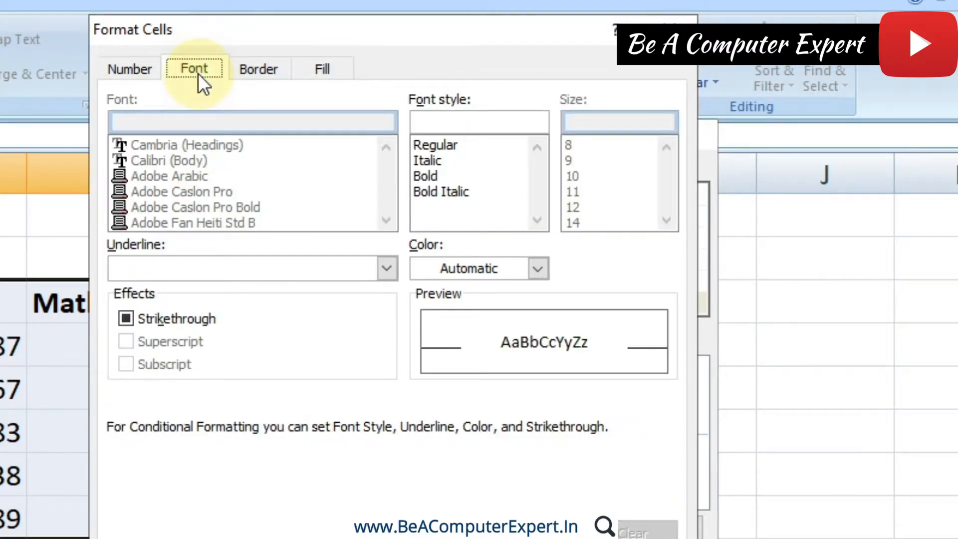
left_click(538, 271)
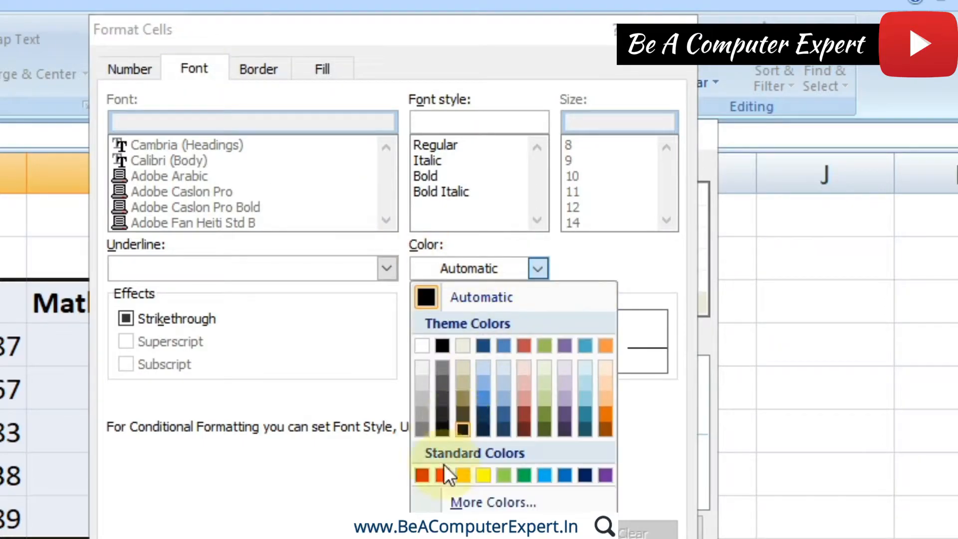
left_click(427, 477)
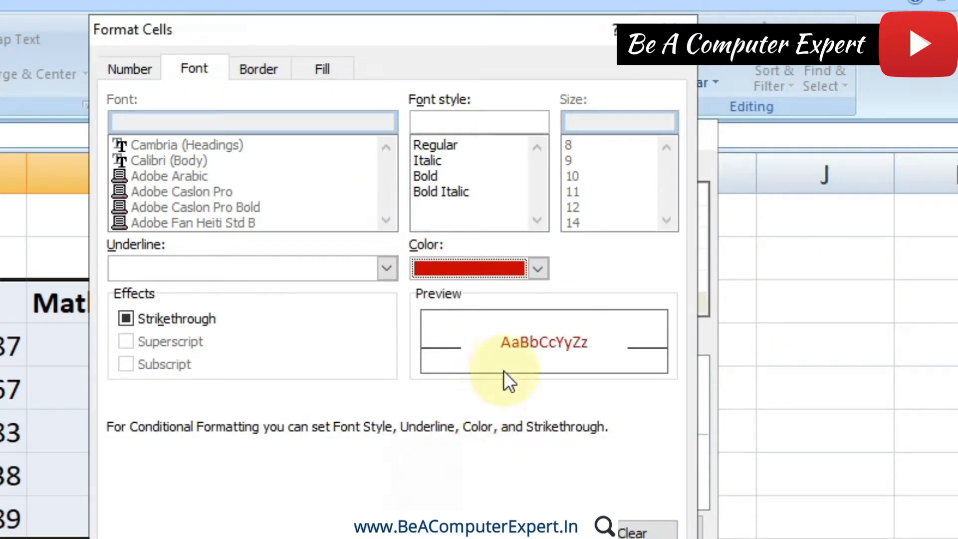
left_click(437, 176)
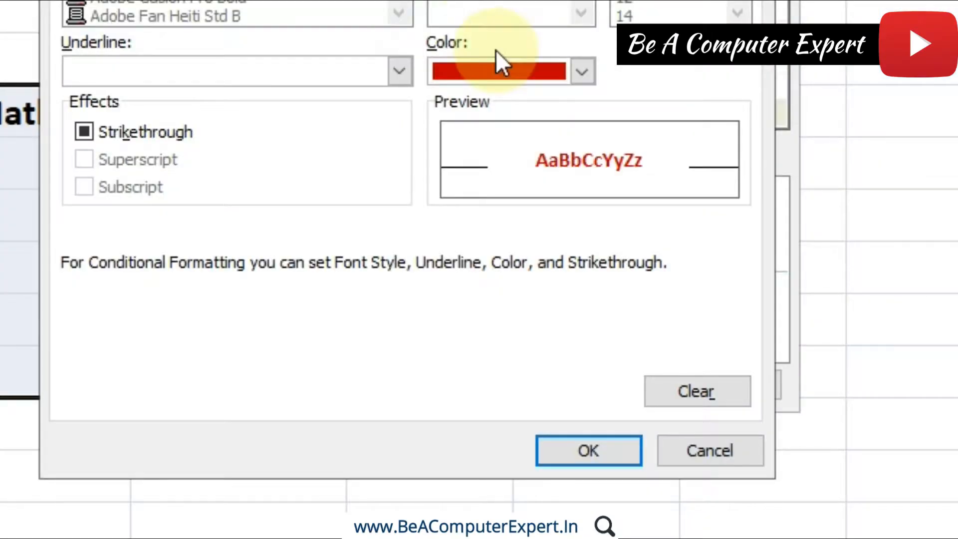
left_click(588, 452)
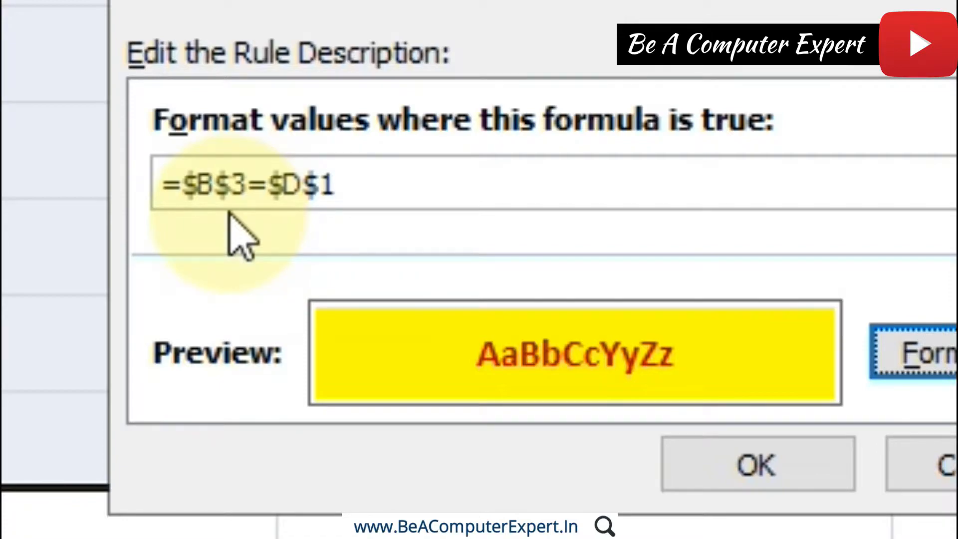
left_click_drag(396, 189, 149, 187)
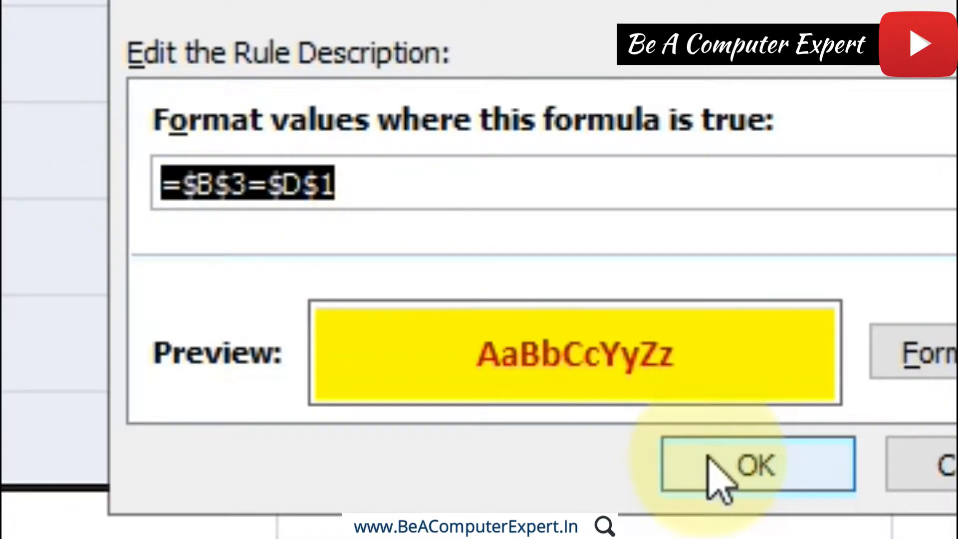
left_click(708, 472)
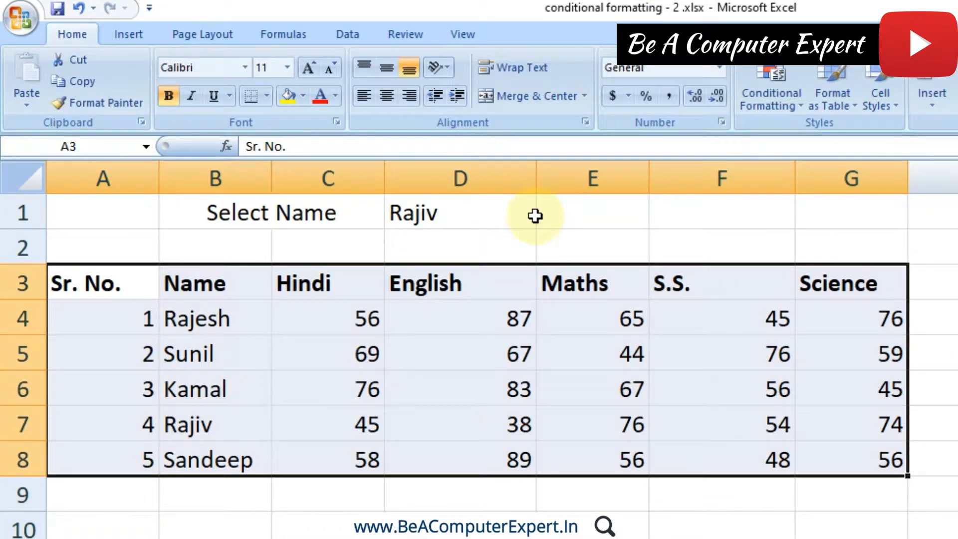
- Test the new rule by choosing different students from the D1 drop-down list, ending with the fifth student
left_click(532, 214)
left_click(544, 218)
left_click(461, 289)
left_click(544, 218)
left_click(437, 314)
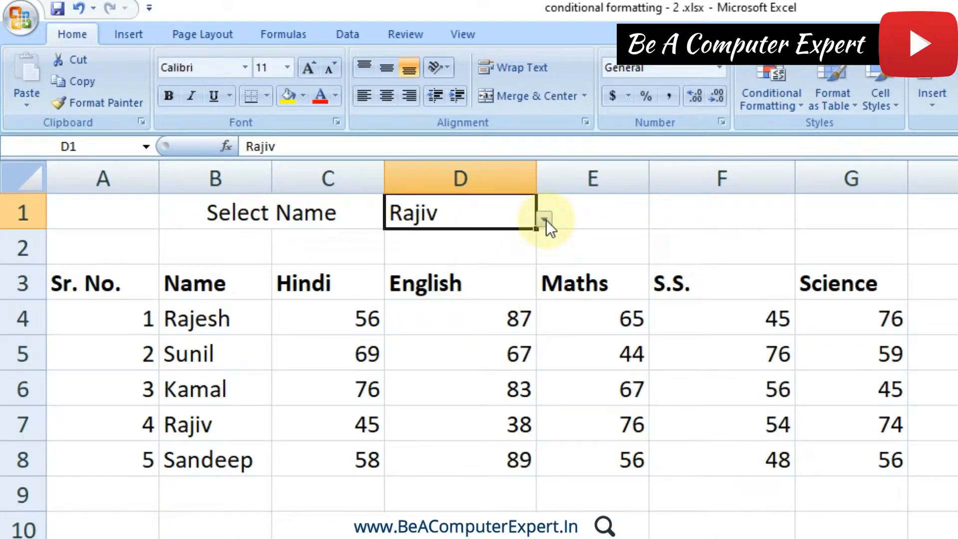
left_click(545, 219)
left_click(394, 331)
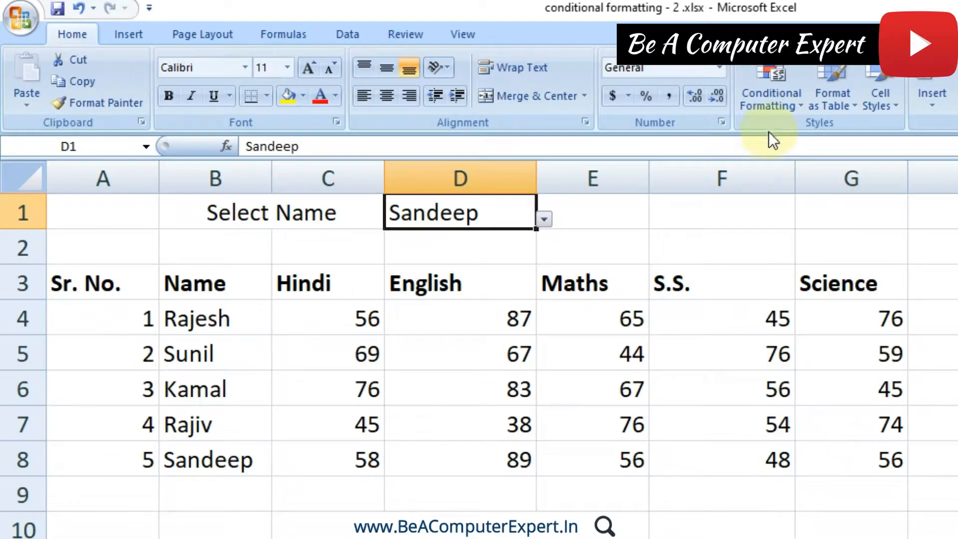
- Bring up the Conditional Formatting Rules Manager and show the rules for This Worksheet
left_click(795, 107)
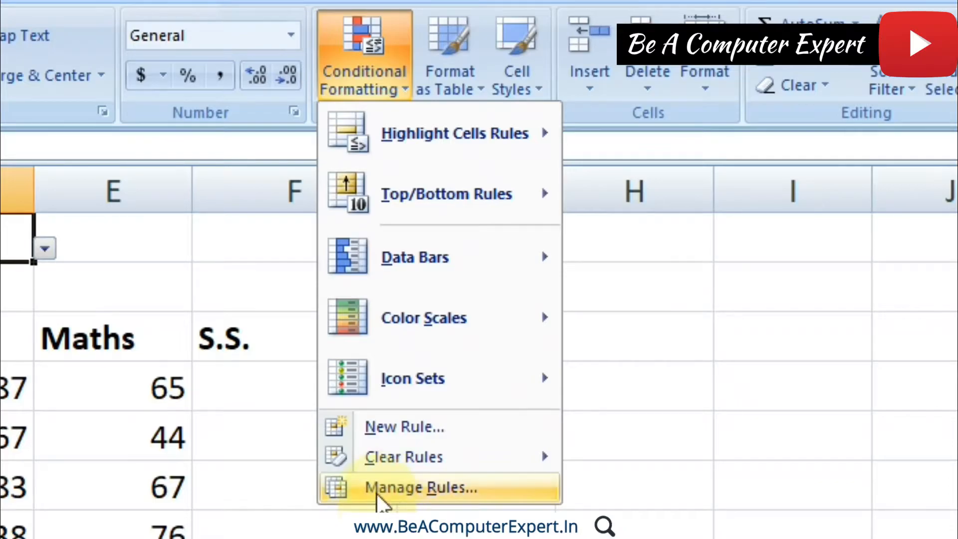
left_click(402, 490)
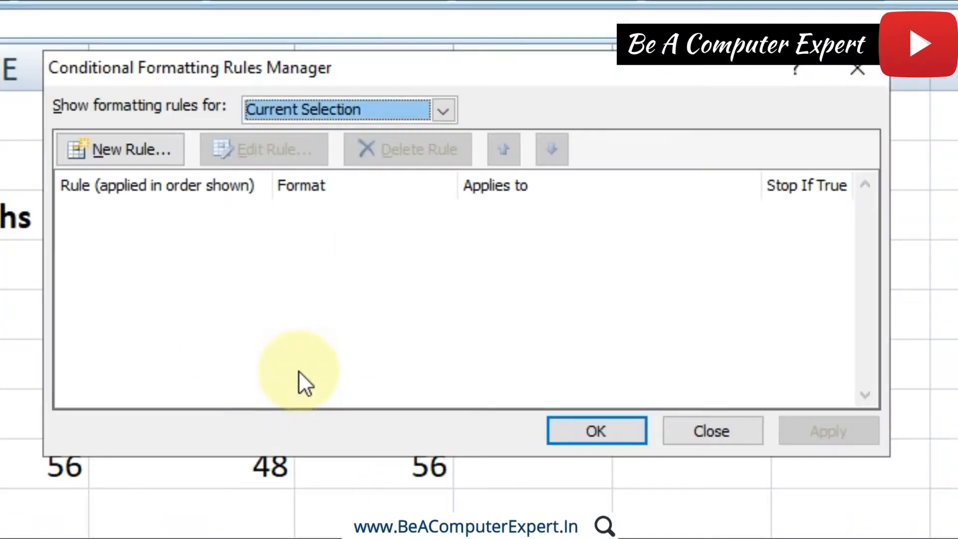
left_click(443, 104)
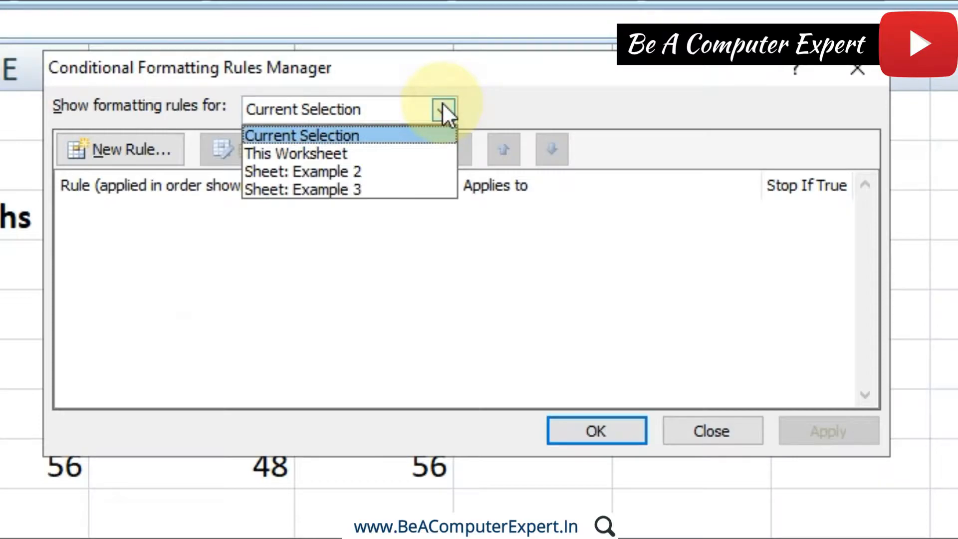
left_click(324, 154)
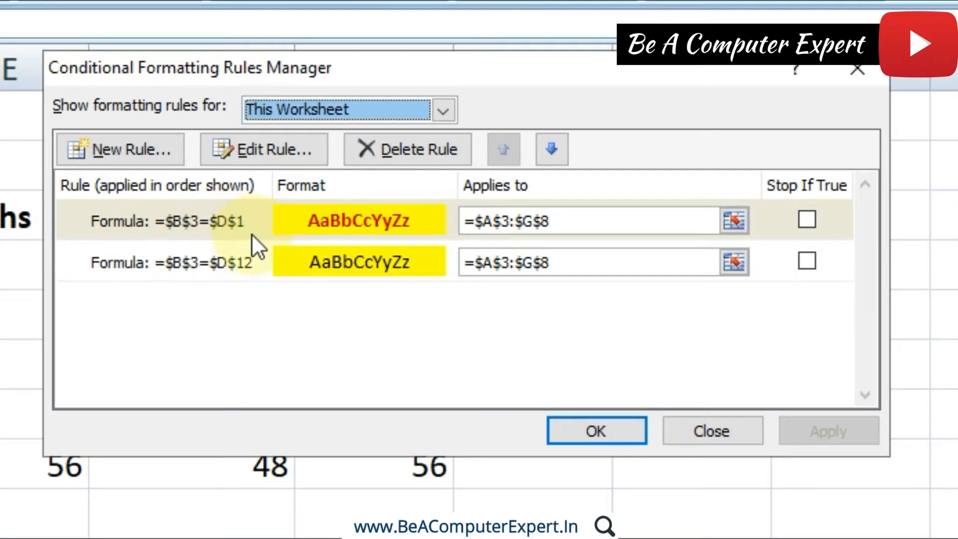
- Delete the formatting rule with the formula =$B$3=$D$12
left_click(209, 222)
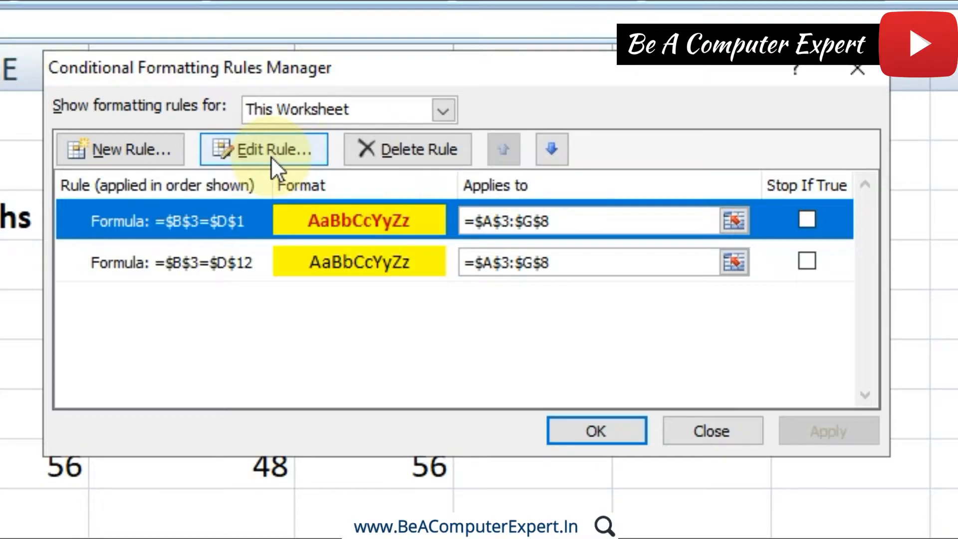
left_click(235, 260)
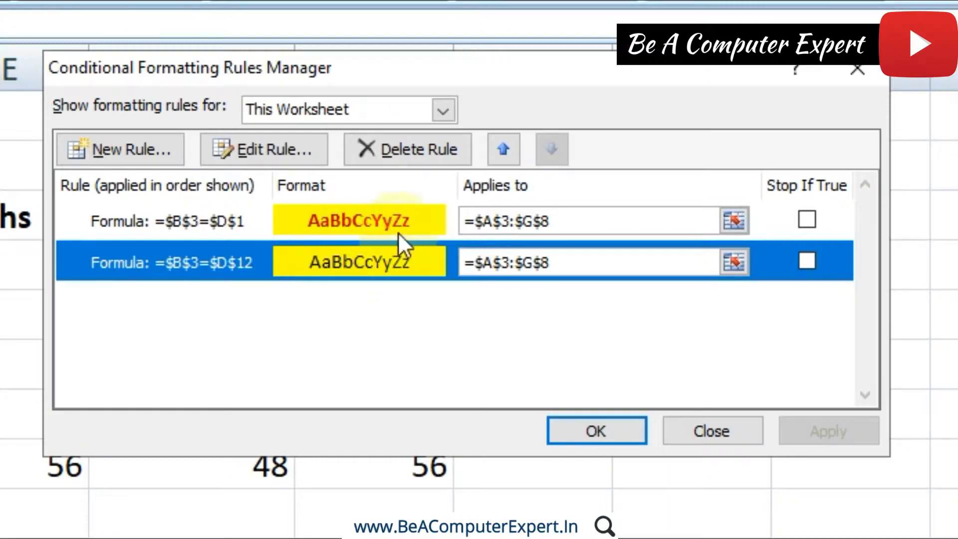
left_click(420, 154)
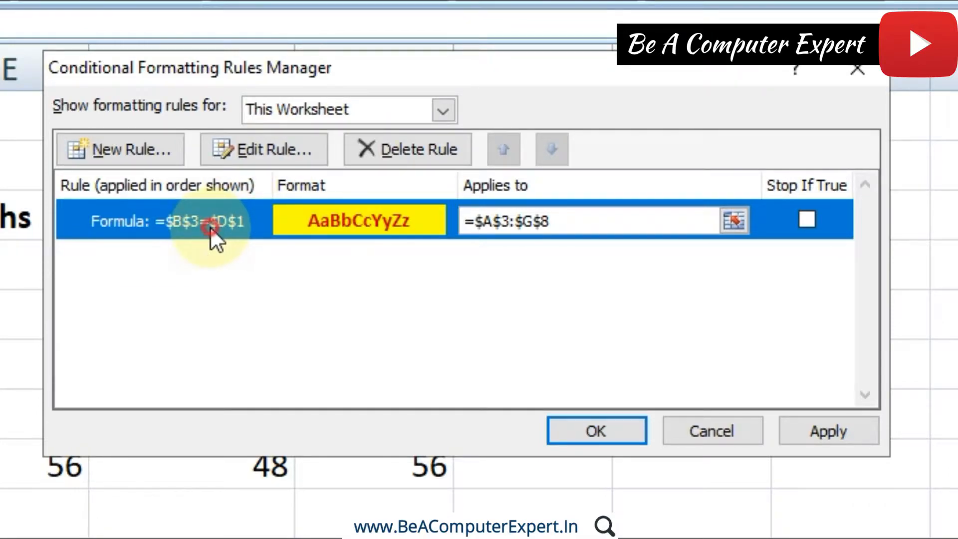
- Open the =$B$3=$D$1 rule for editing and examine the absolute $B$3 reference in its formula
left_click(262, 157)
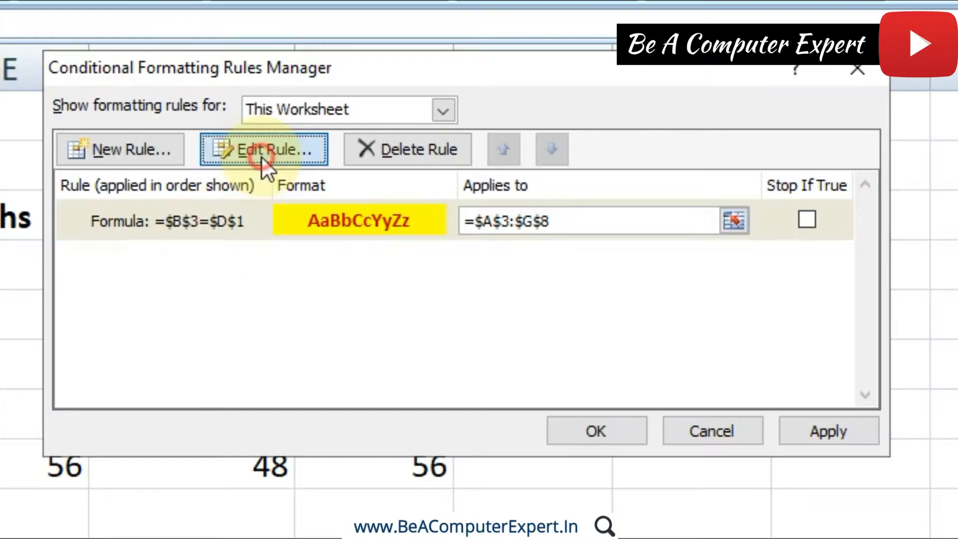
left_click_drag(292, 21, 158, 7)
left_click(202, 314)
left_click_drag(202, 315, 76, 319)
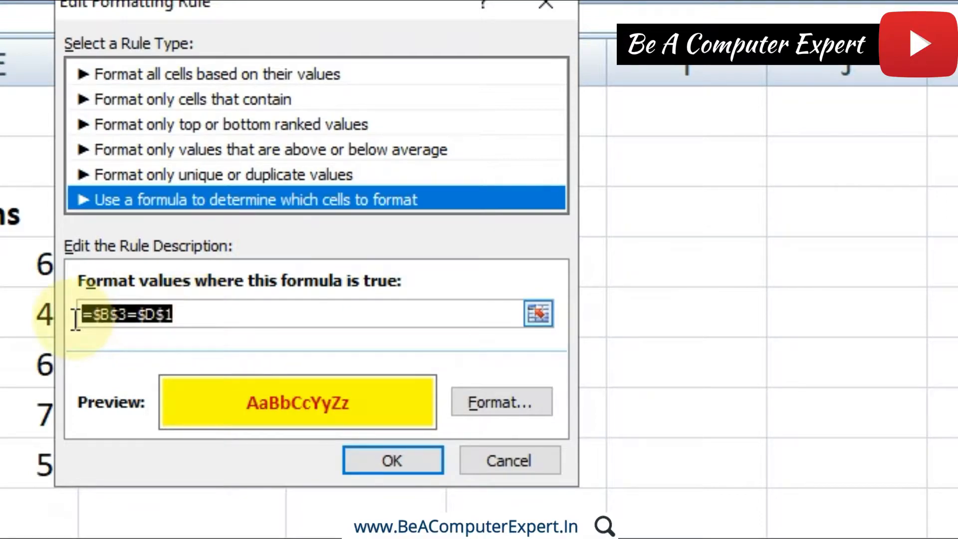
left_click(206, 317)
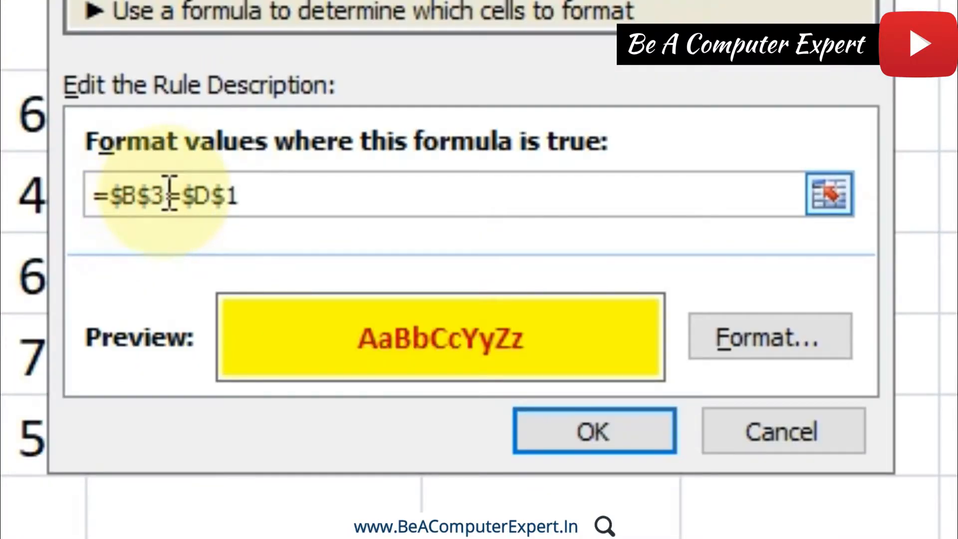
left_click(229, 317)
left_click_drag(171, 194, 111, 195)
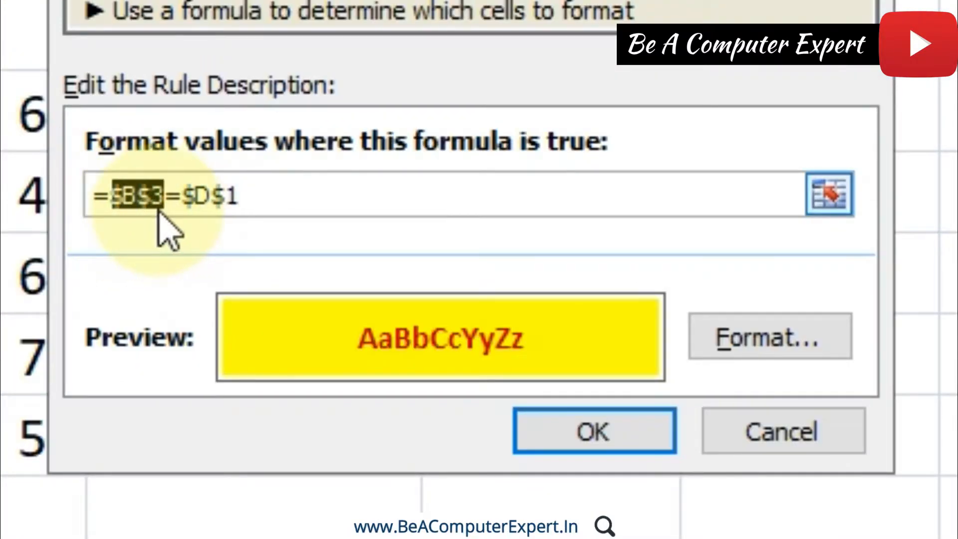
left_click(131, 196)
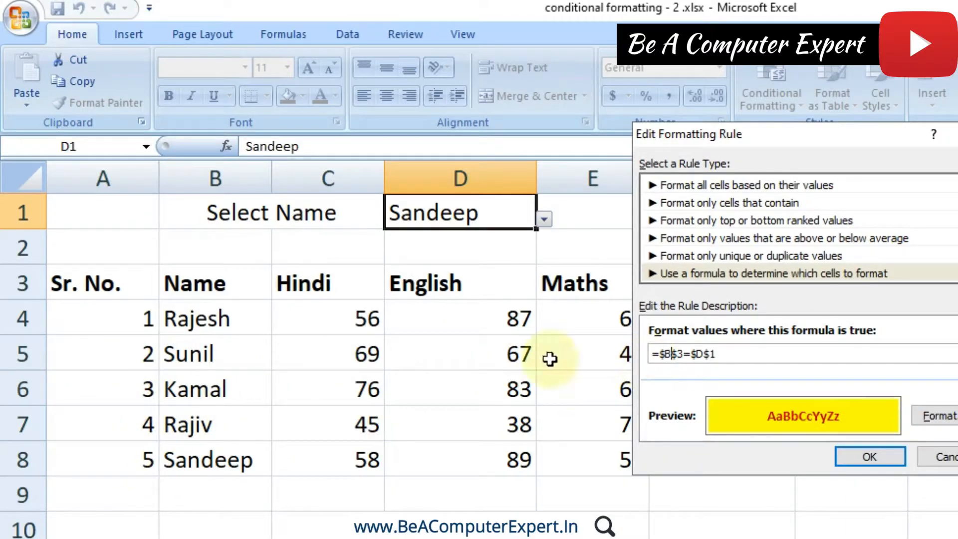
left_click(681, 355)
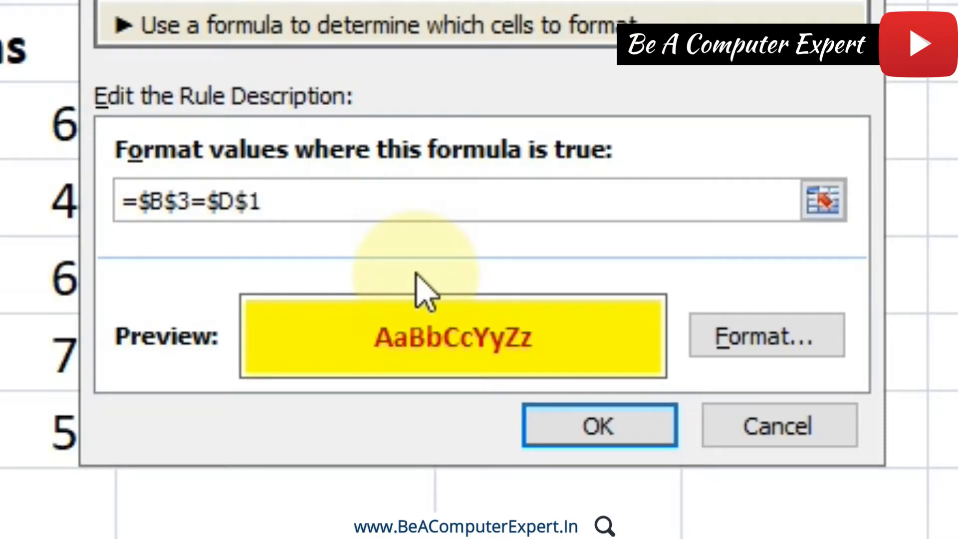
- Make the row of the B3 reference relative so the rule formula reads =$B3=$D$1
left_click(180, 199)
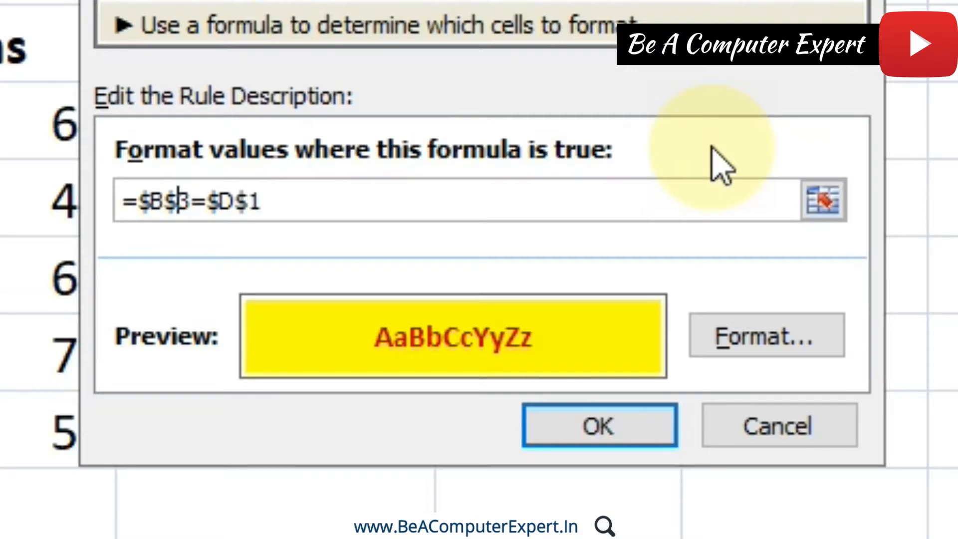
key("BackSpace")
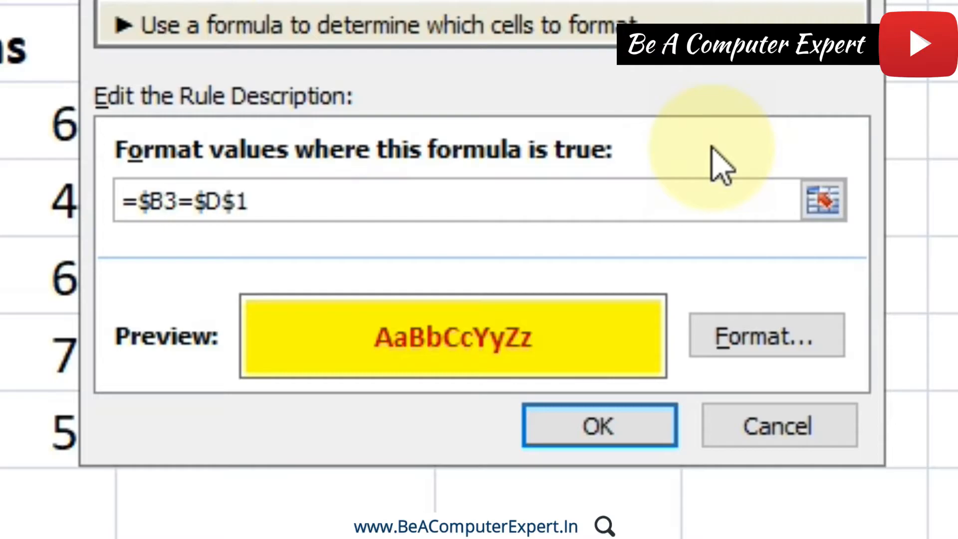
left_click_drag(177, 202, 164, 200)
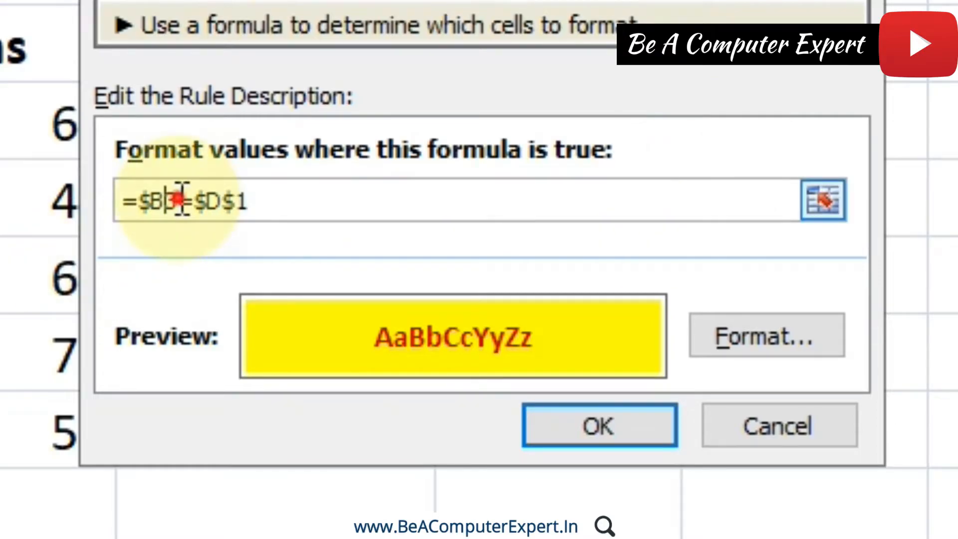
left_click_drag(245, 260, 202, 261)
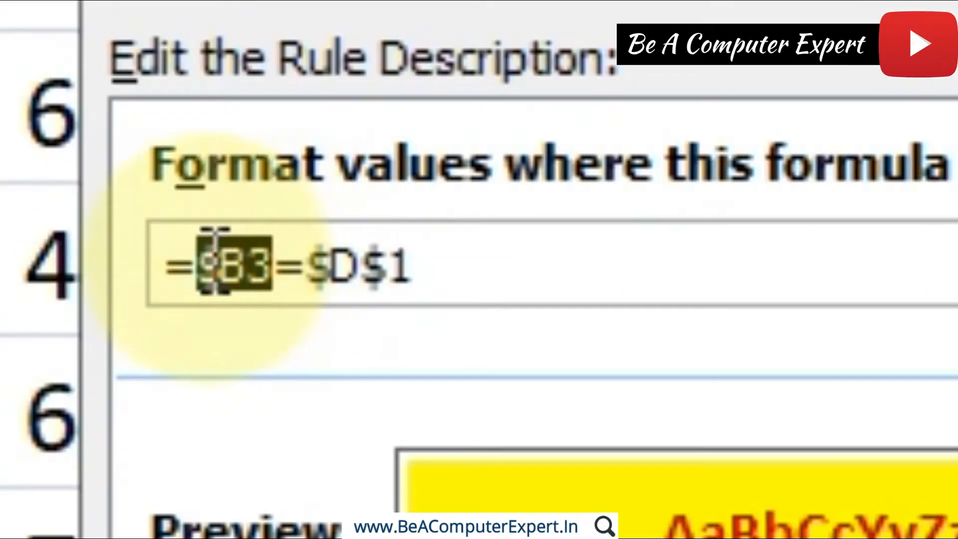
left_click(272, 269)
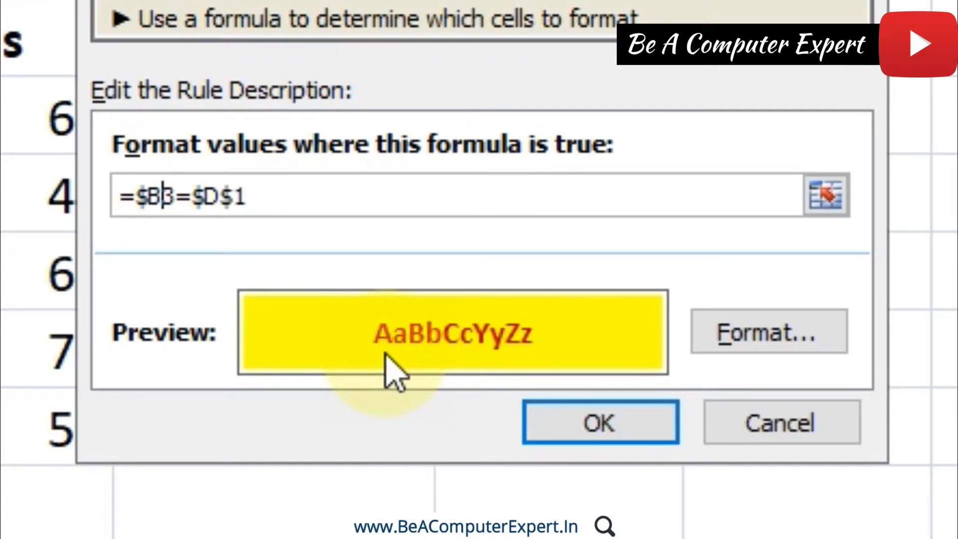
- Set the rule's format to a white font with a dark blue fill
left_click(783, 335)
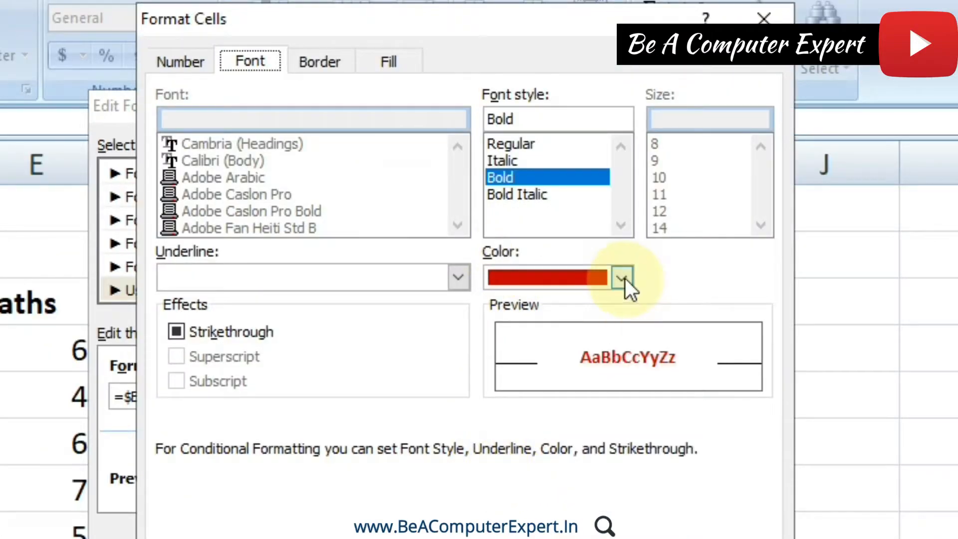
left_click(624, 279)
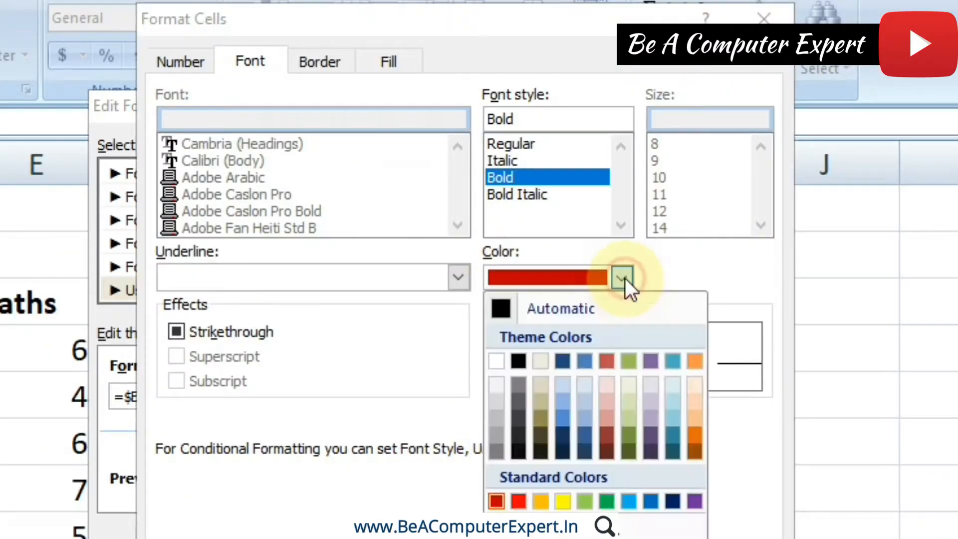
left_click(499, 368)
left_click(378, 67)
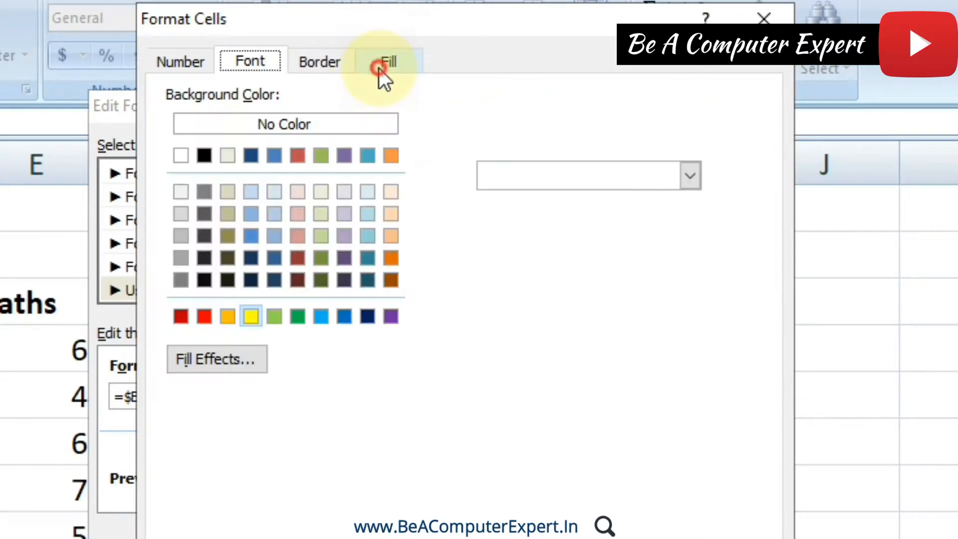
left_click(370, 316)
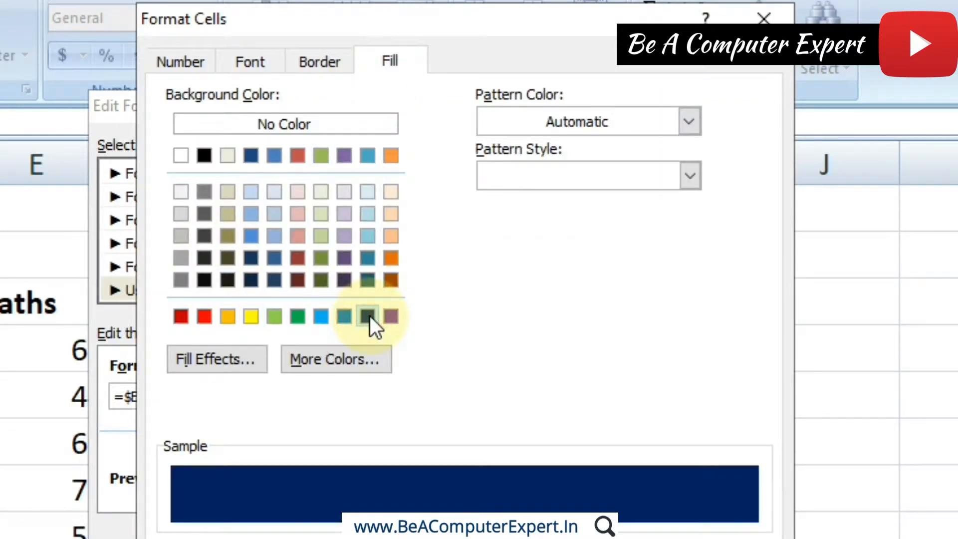
left_click(619, 436)
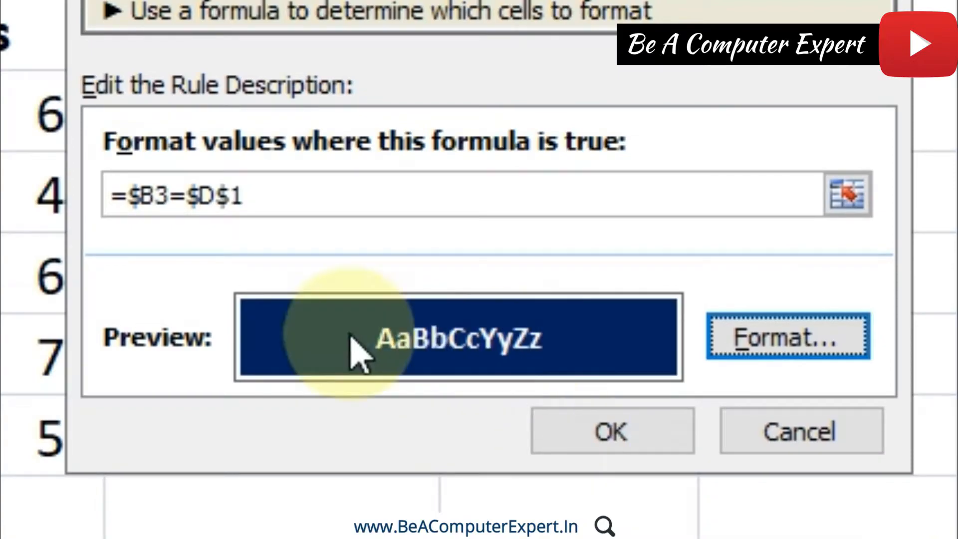
- Cycle the $B3 reference in the rule formula through its relative, absolute and mixed forms, ending back on $B3
left_click(155, 194)
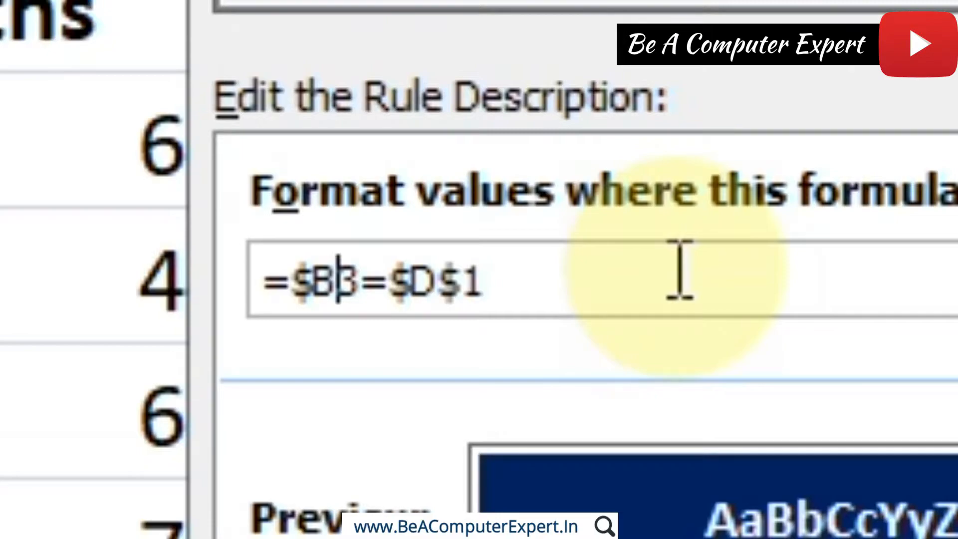
key("F4")
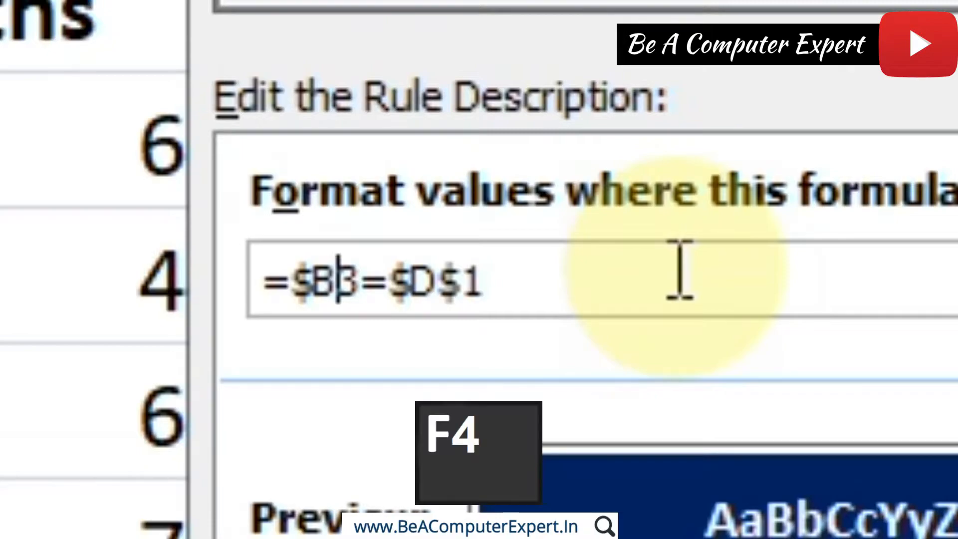
left_click(337, 285)
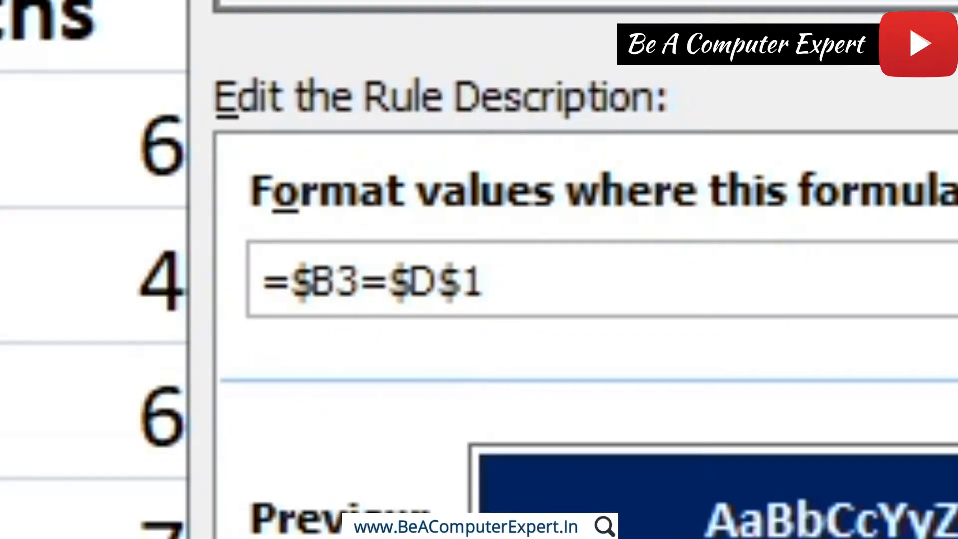
key("F4")
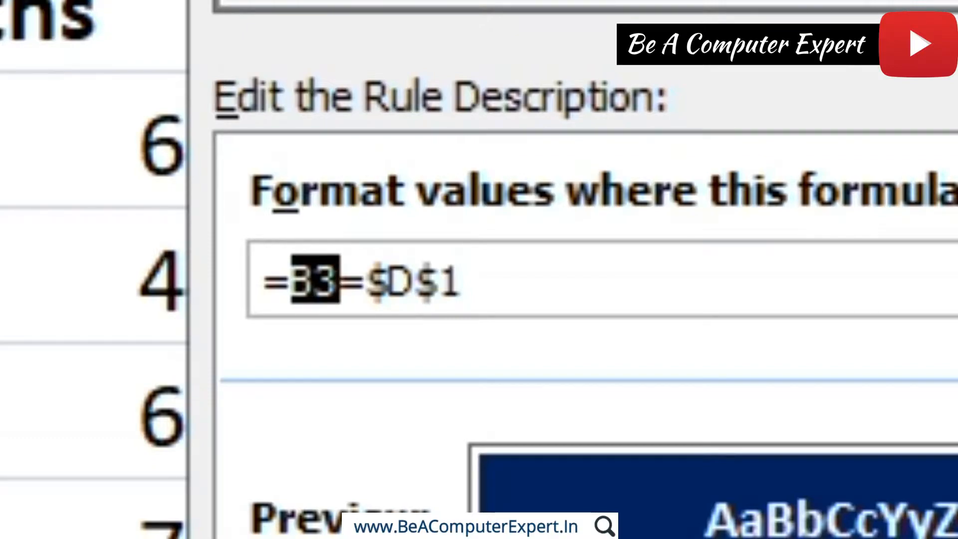
key("F4")
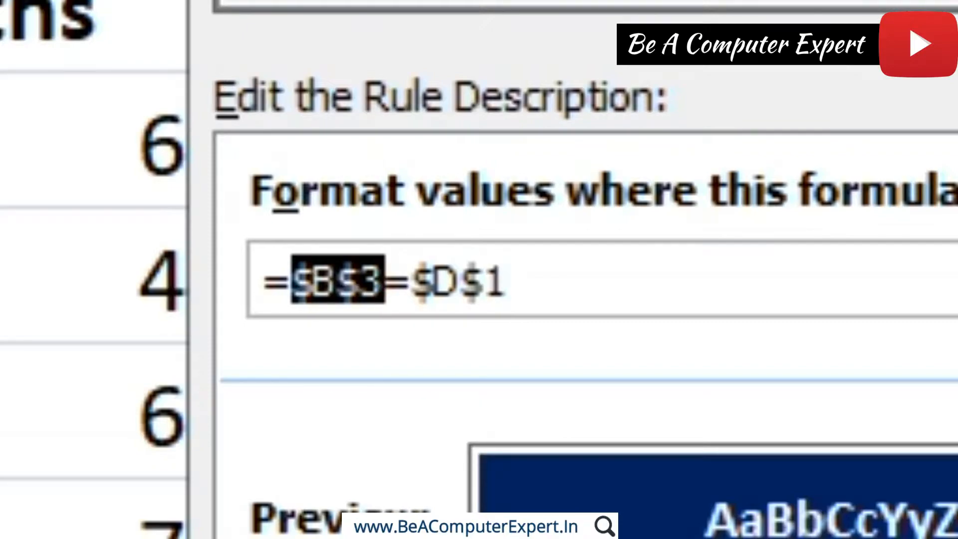
key("F4")
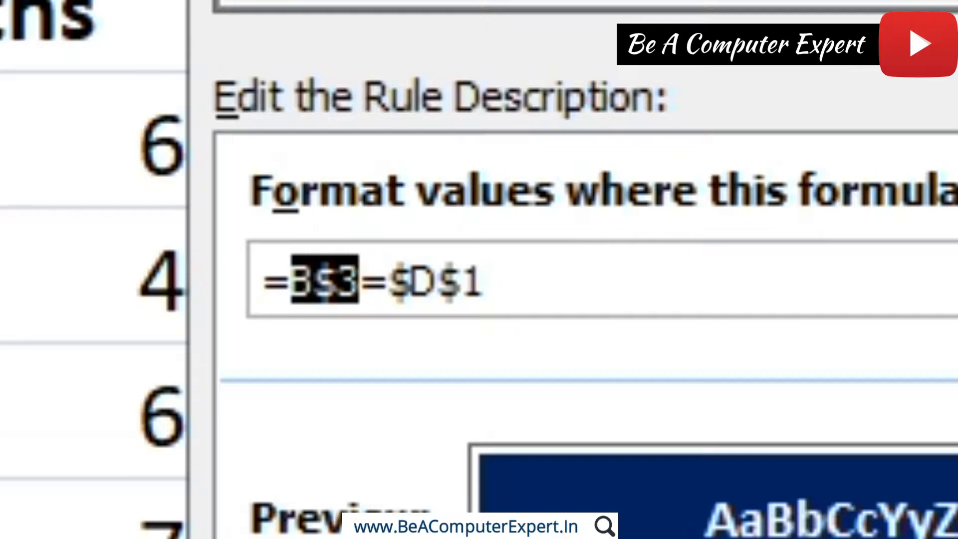
key("F4")
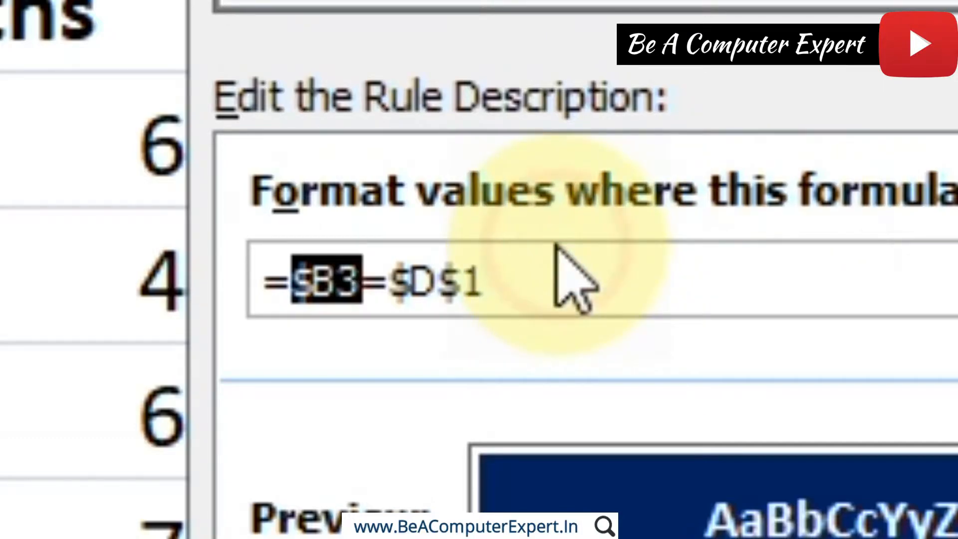
left_click(536, 279)
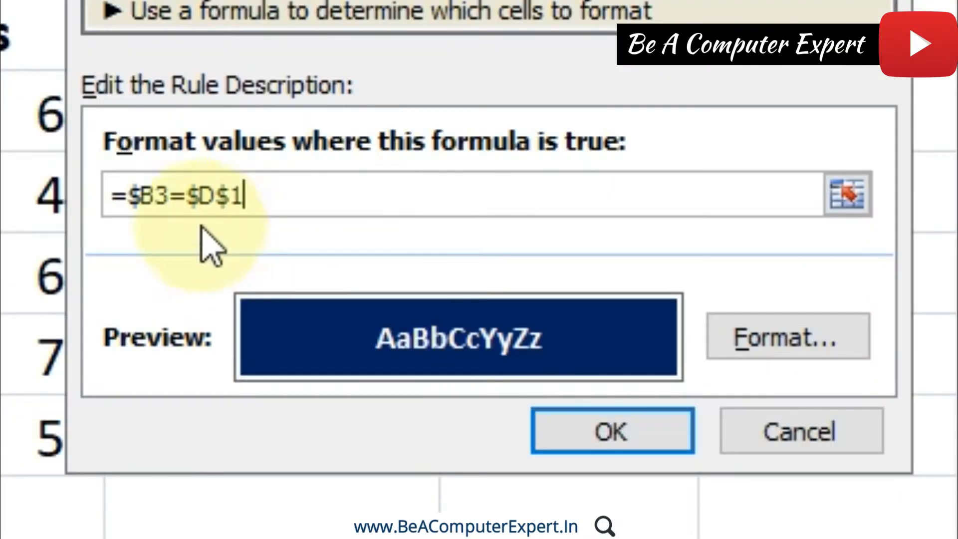
left_click(952, 293)
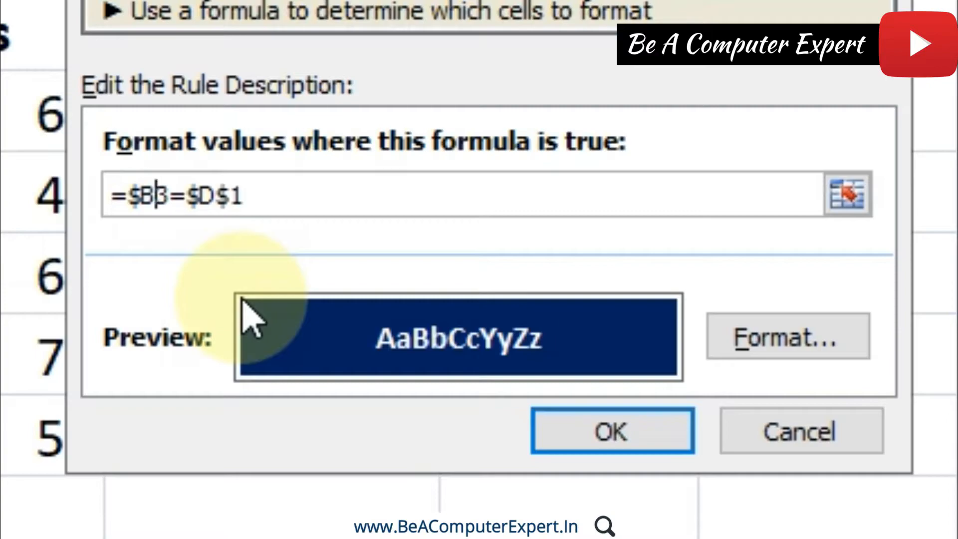
mouse_move(258, 199)
left_mouse_down()
mouse_move(176, 195)
mouse_move(248, 188)
left_mouse_up()
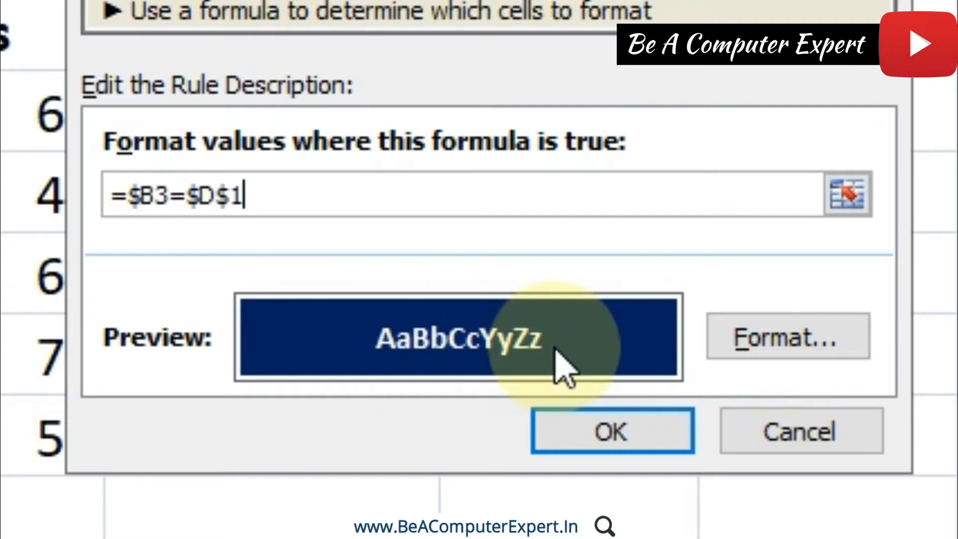
- Confirm the edited rule, apply it to the worksheet and close the Conditional Formatting Rules Manager
left_click(634, 440)
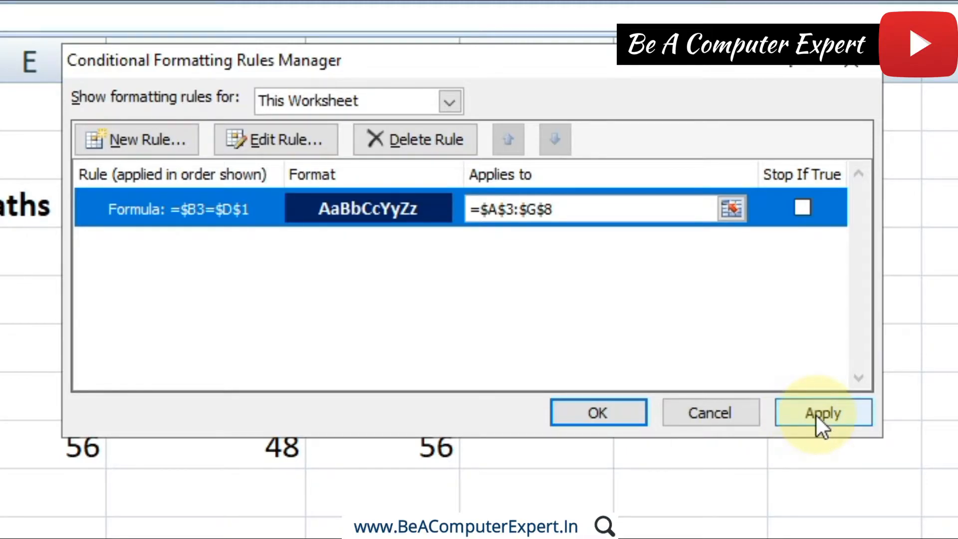
left_click(816, 409)
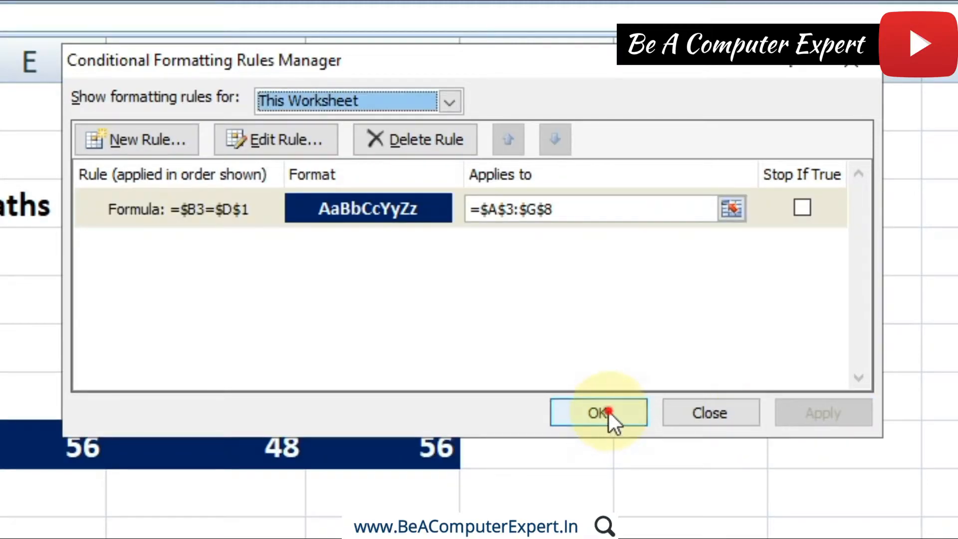
left_click(608, 419)
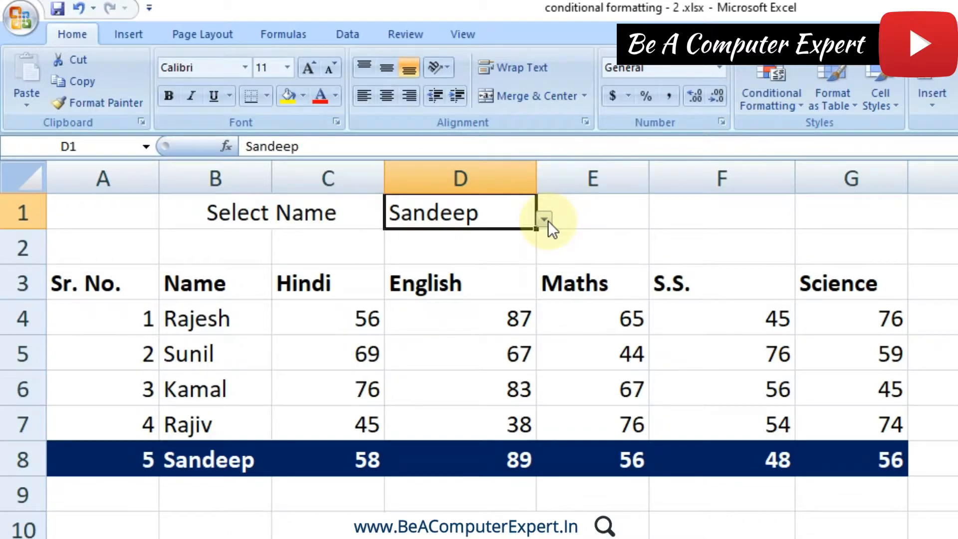
- Test the corrected rule by choosing the second, first, third and fourth students in turn from the D1 drop-down list
left_click(545, 218)
left_click(396, 266)
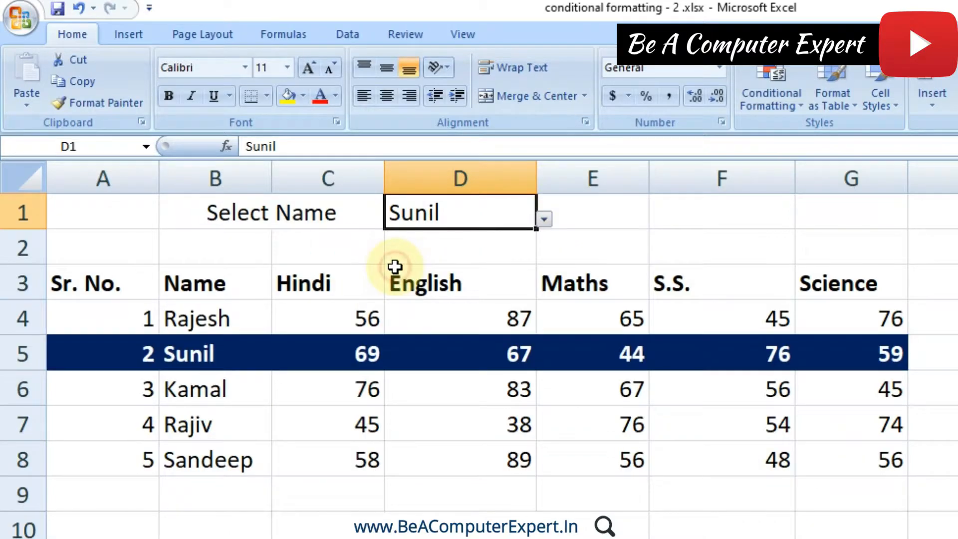
left_click(543, 219)
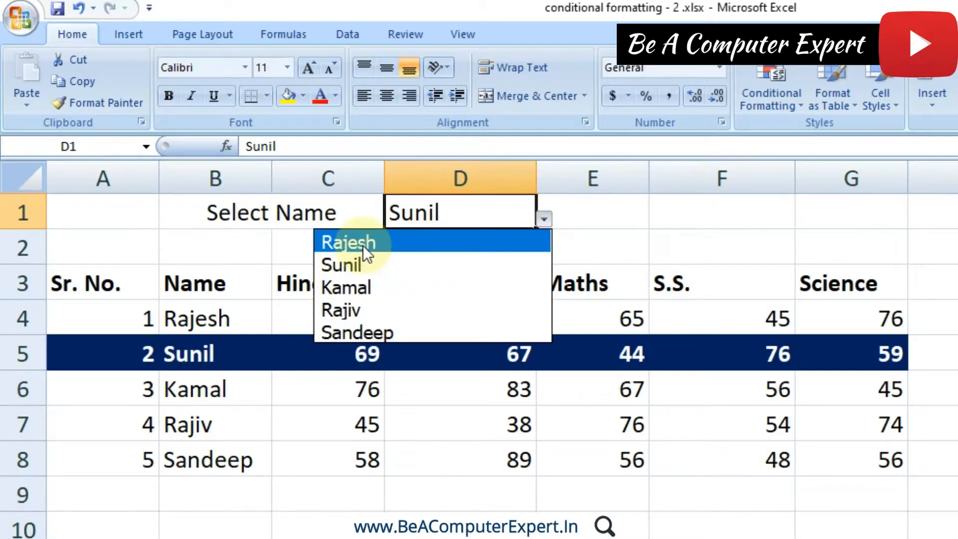
left_click(372, 248)
left_click(544, 219)
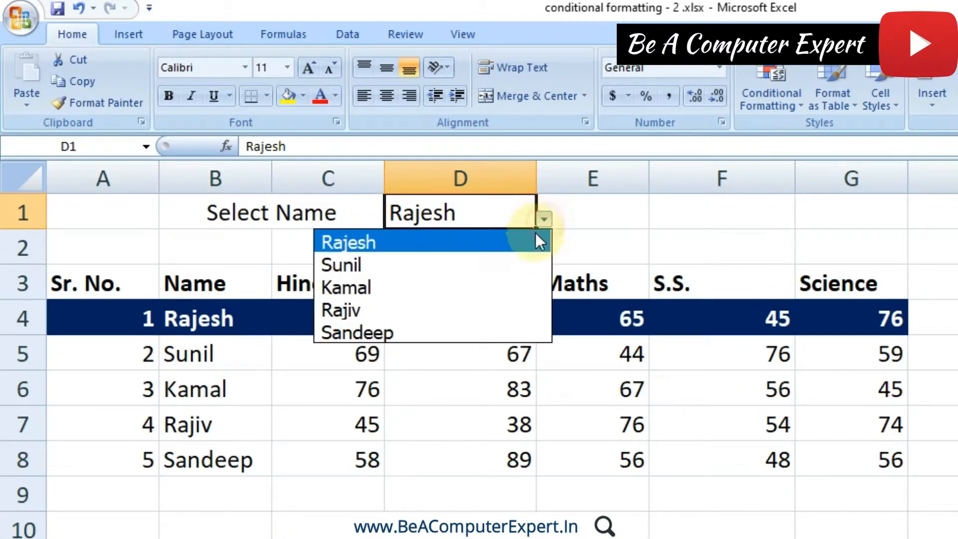
left_click(376, 284)
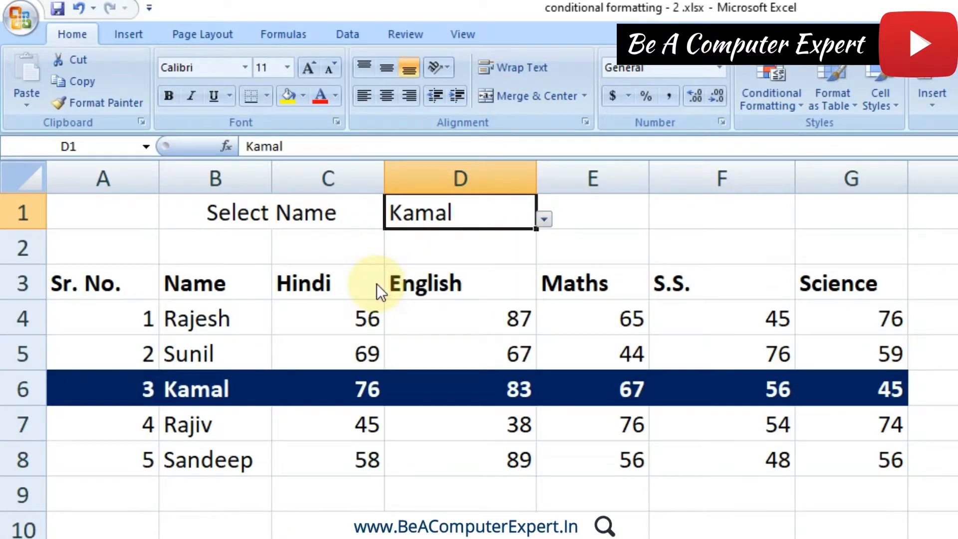
left_click(543, 220)
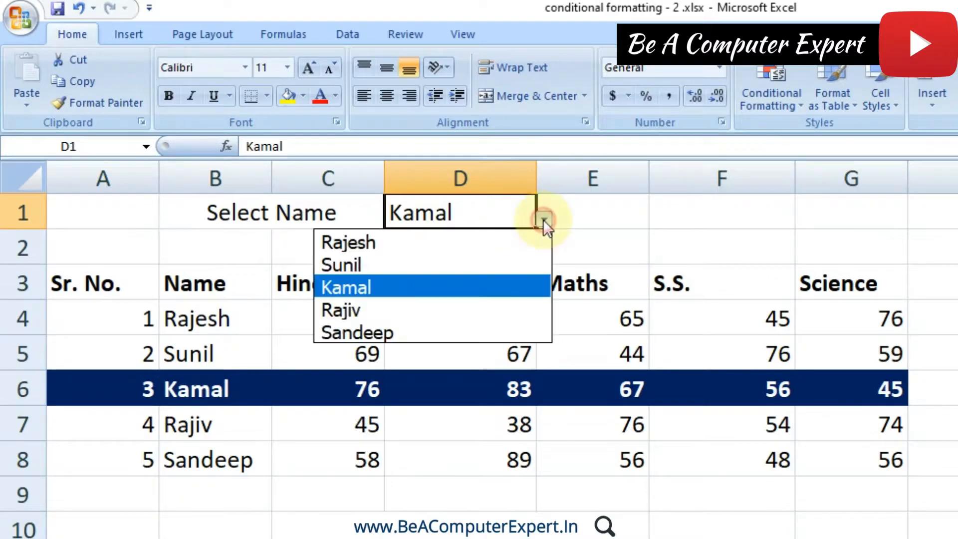
left_click(436, 310)
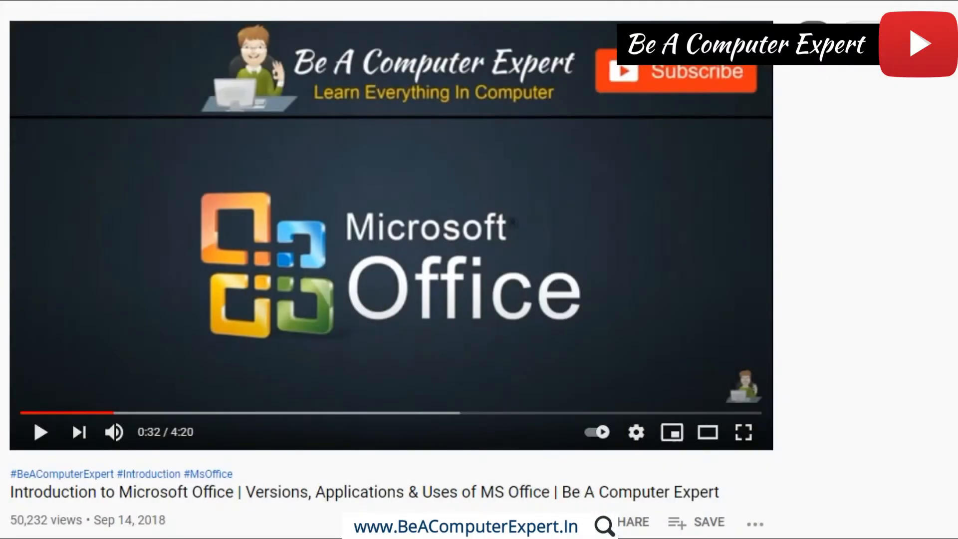
- On the YouTube page of the Microsoft Office introduction video, subscribe to the Be A Computer Expert channel and set its notifications to All
scroll(391, 269, "down", 6)
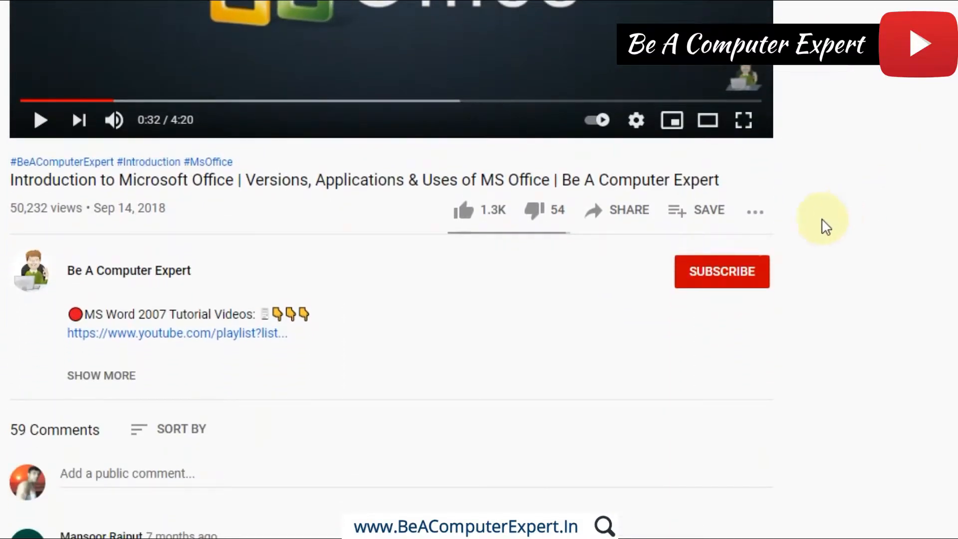
left_click(742, 268)
left_click(755, 271)
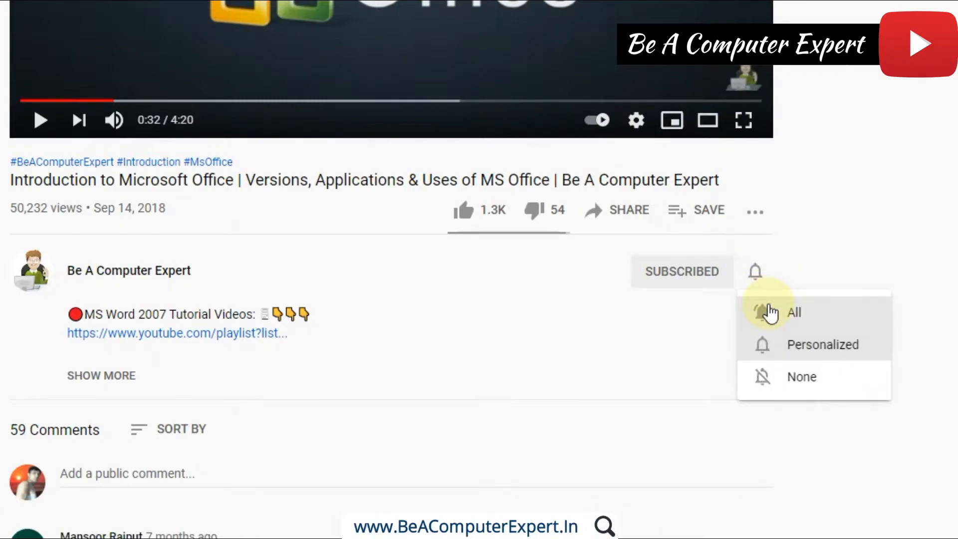
left_click(770, 313)
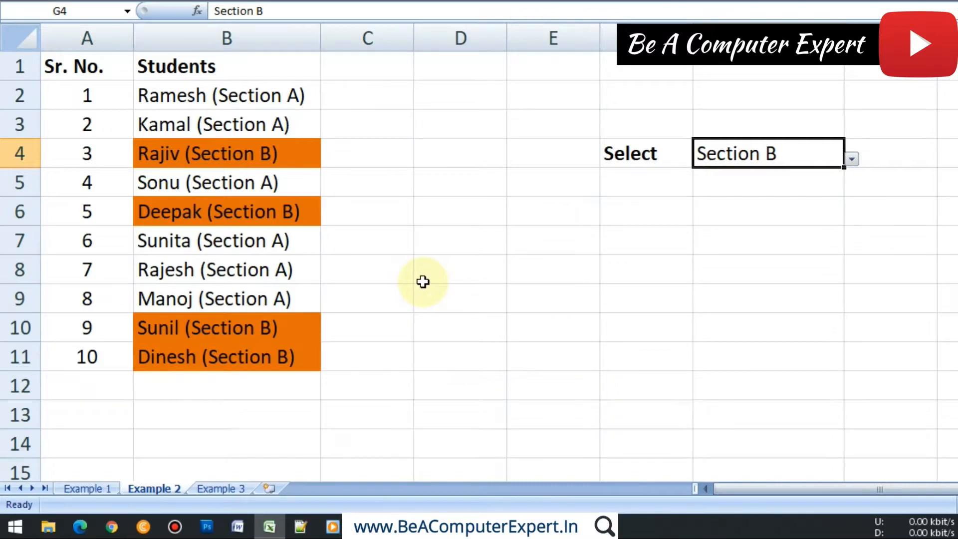
- Test the section highlighting by choosing Section A and then Section B from the G4 drop-down list
left_click(187, 97)
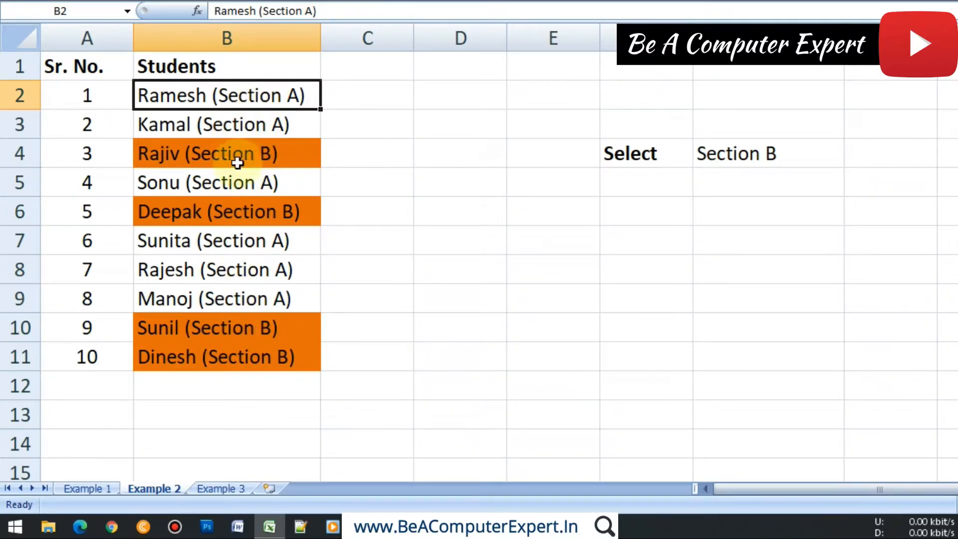
left_click(730, 155)
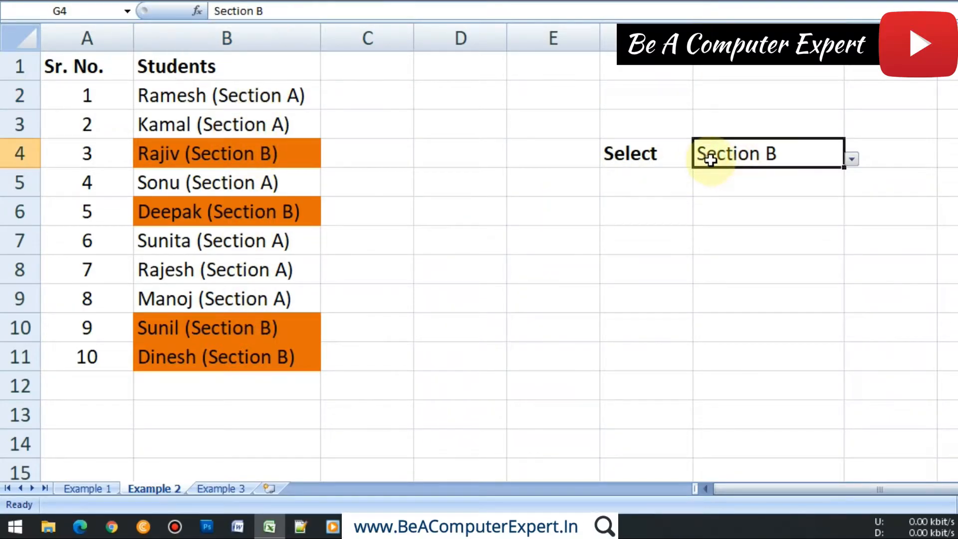
left_click(852, 159)
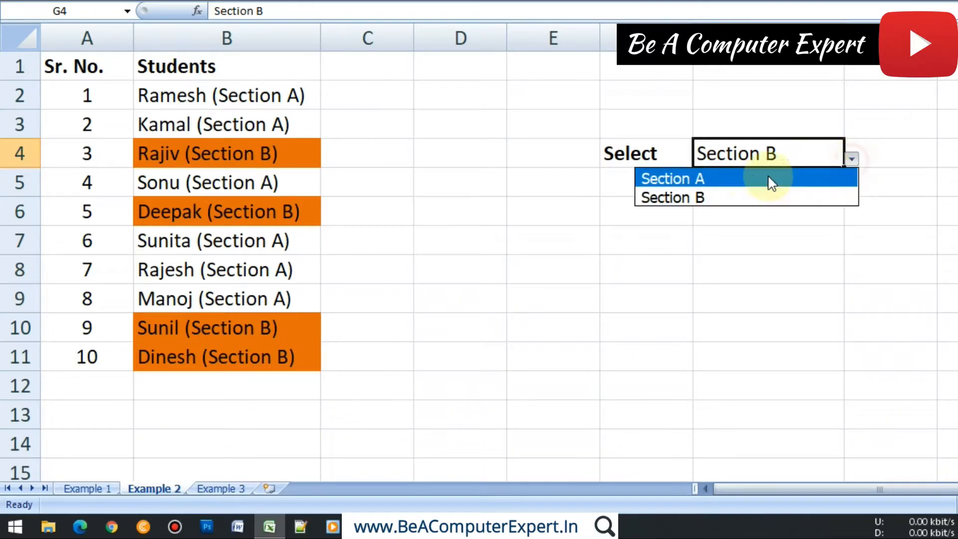
left_click(752, 178)
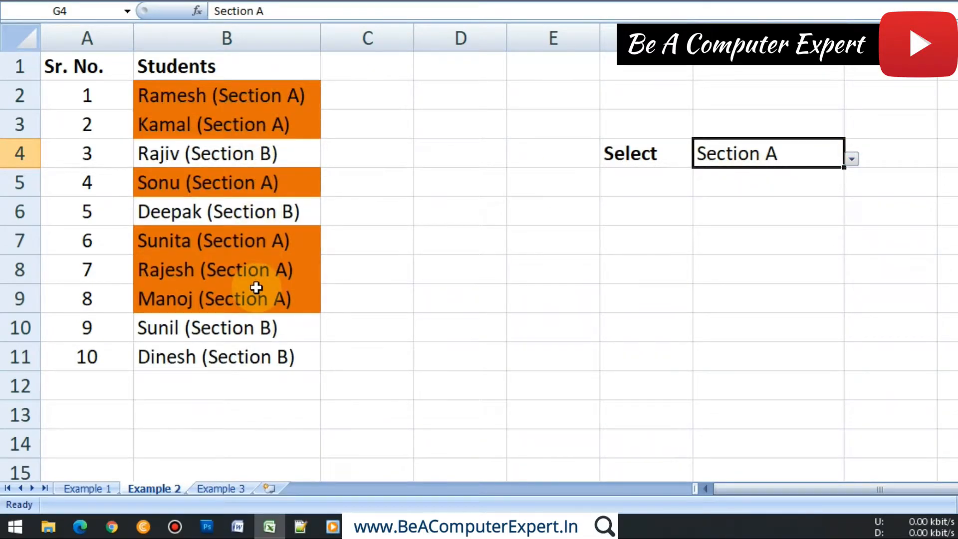
left_click(850, 161)
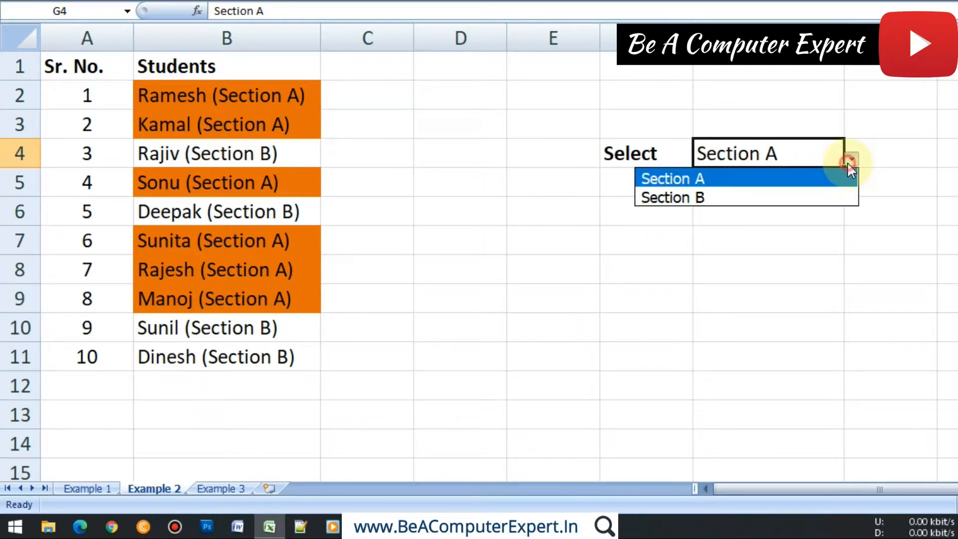
left_click(697, 200)
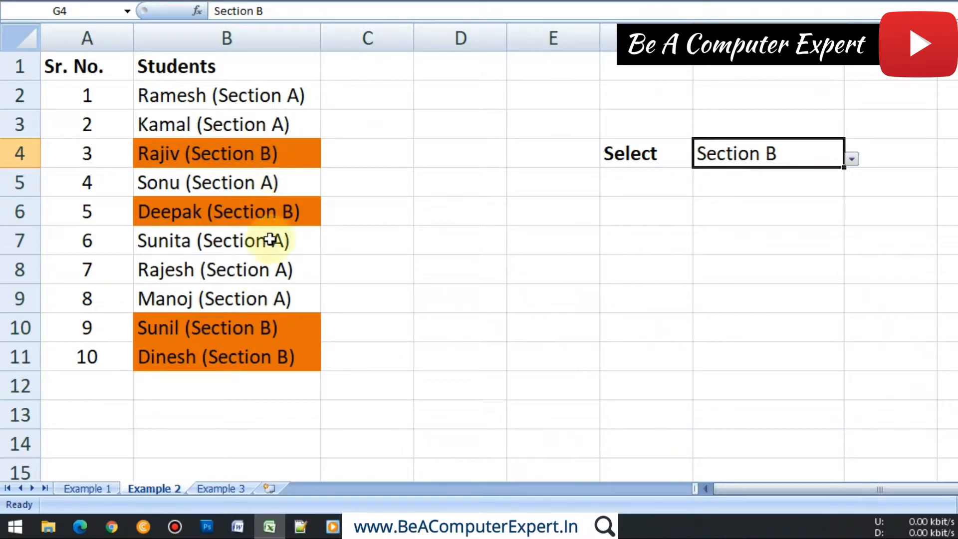
- Review the Example 1 sheet, return to Example 2 and look over the Conditional Formatting options without applying any
left_click(107, 489)
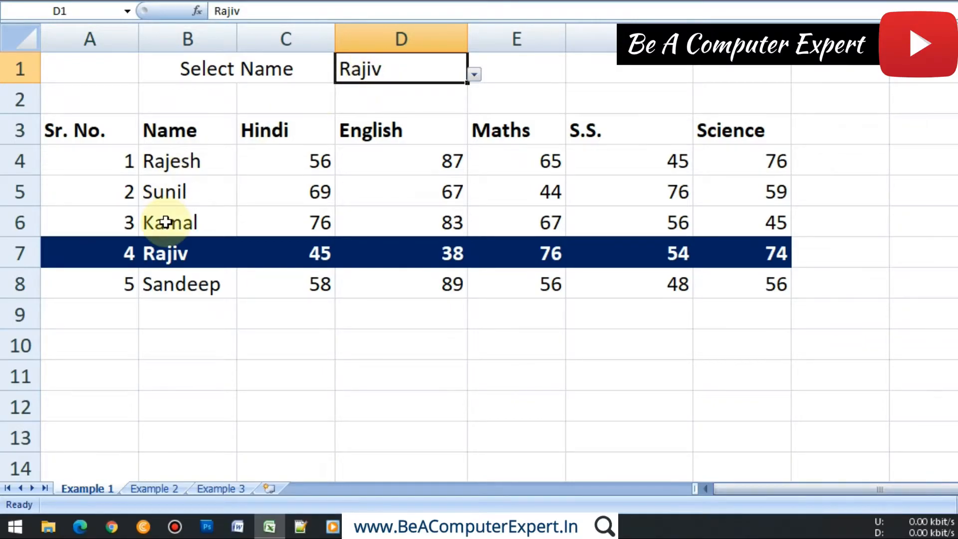
left_click(173, 490)
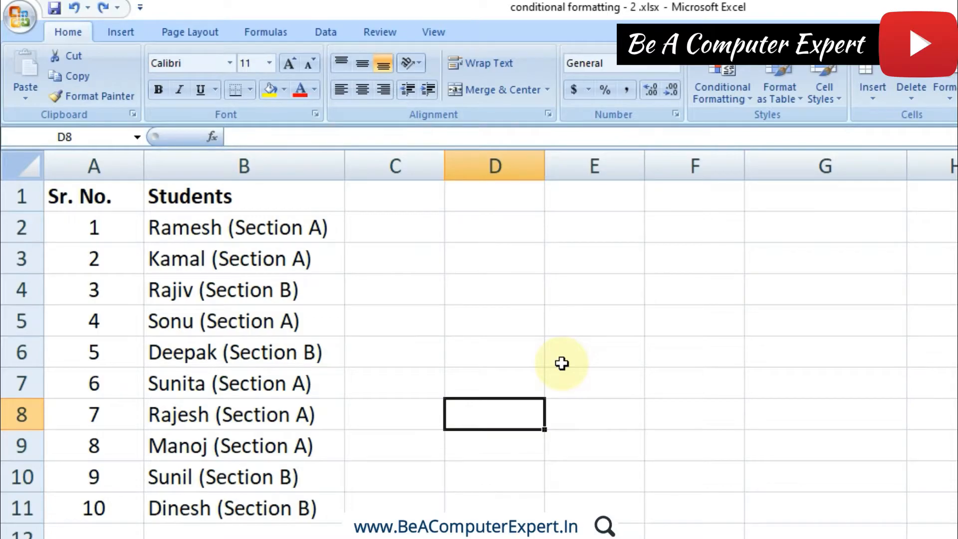
left_click(733, 81)
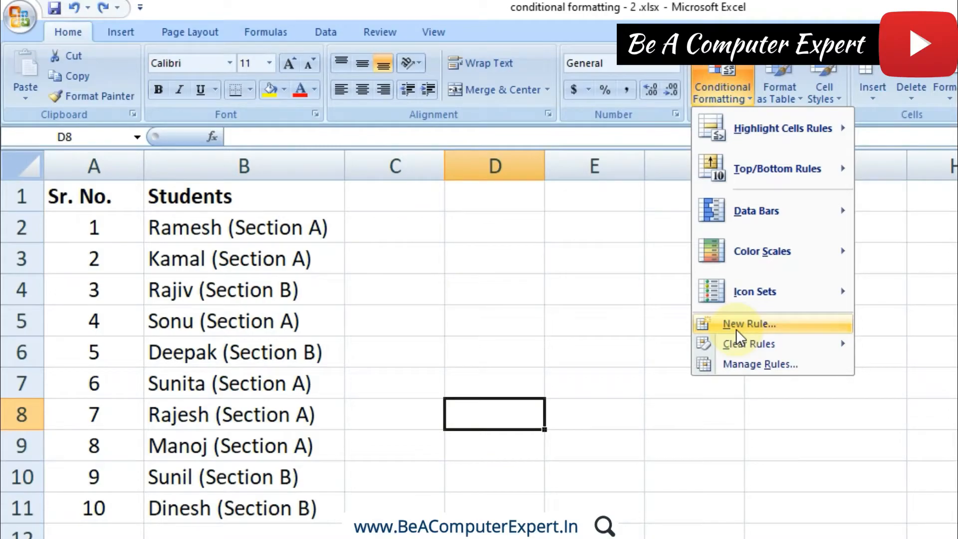
left_click(599, 315)
- Enter the label Select in cell F6
left_click(670, 207)
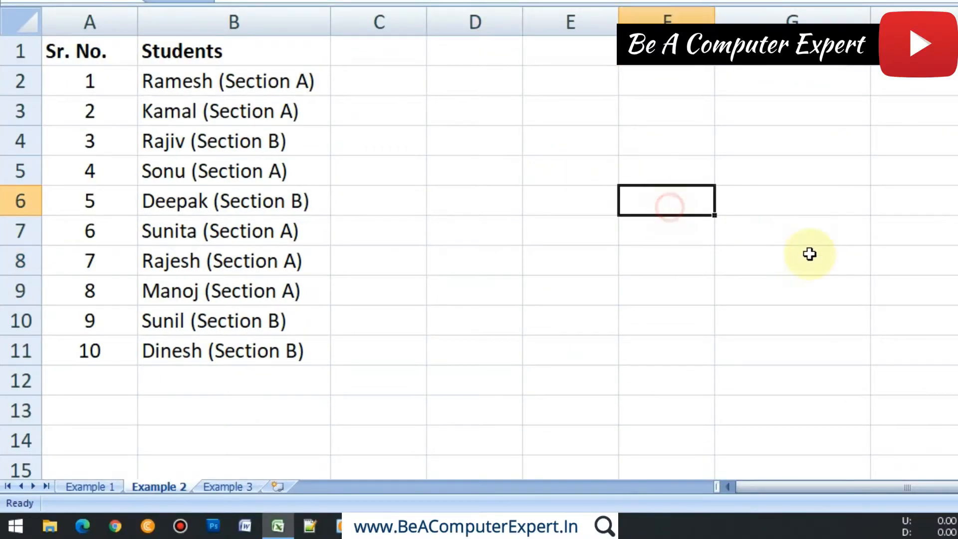
type("Select")
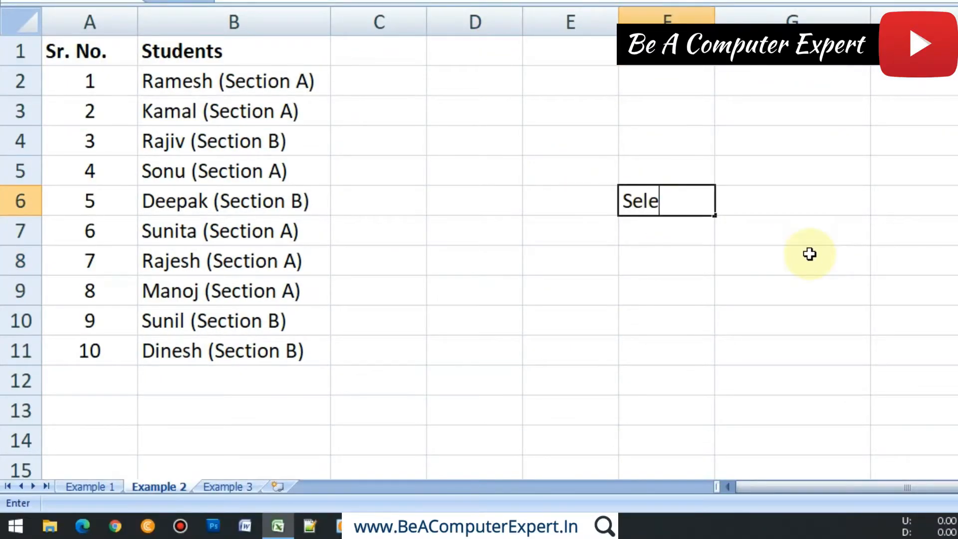
key("Return")
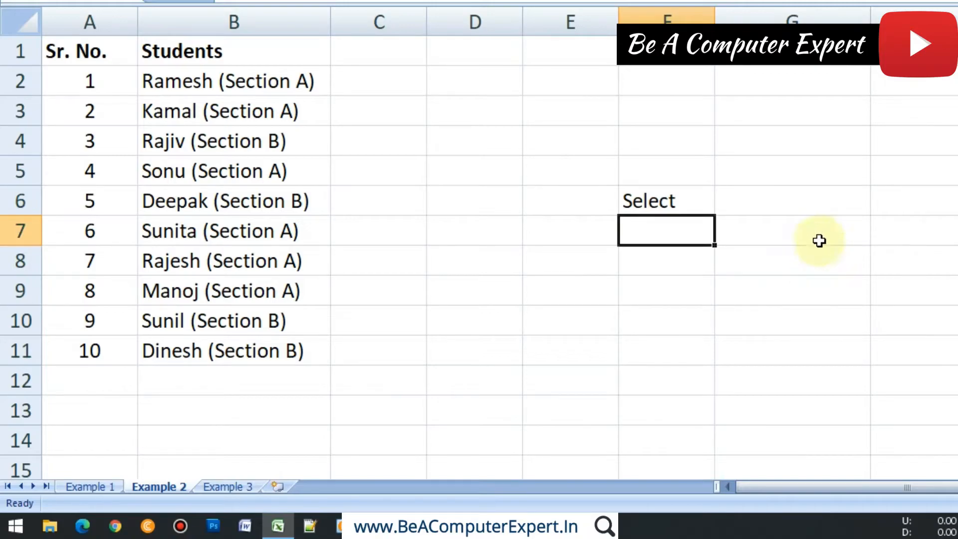
- Open data validation for cell G6 and allow only values from a List
left_click(811, 202)
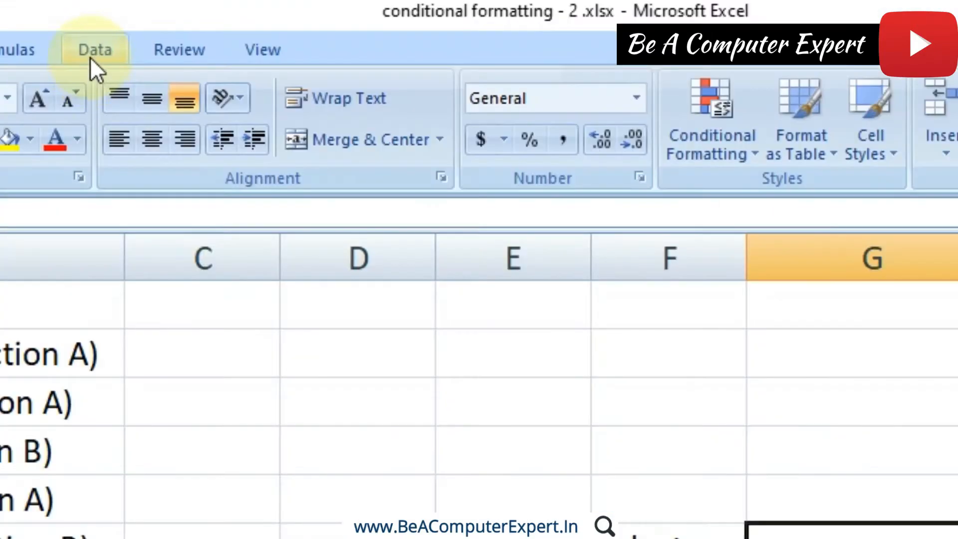
left_click(91, 57)
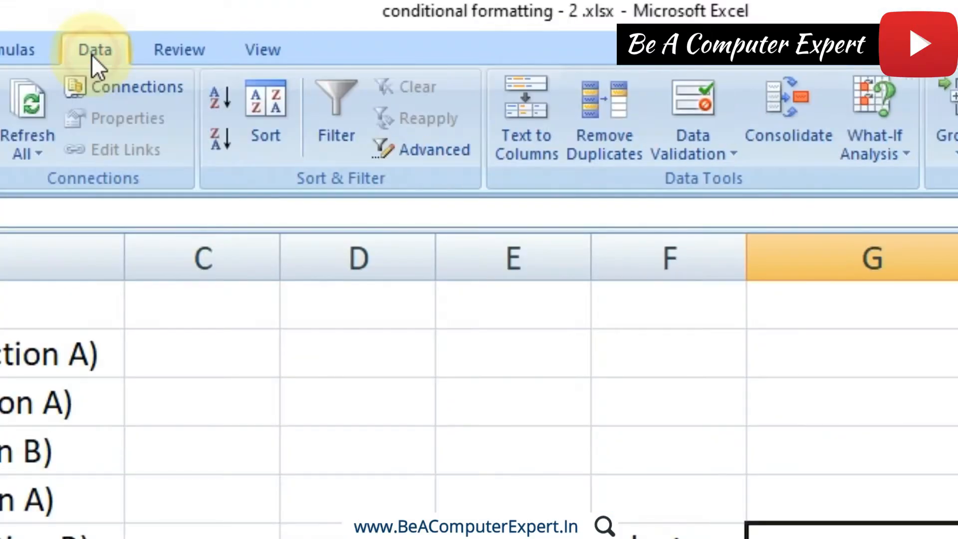
left_click(727, 150)
left_click(741, 183)
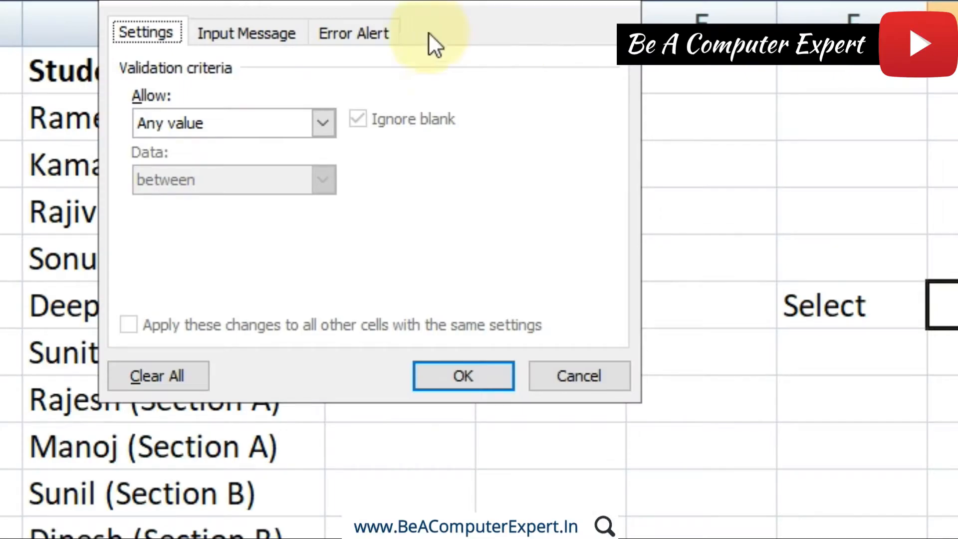
left_click_drag(458, 2, 739, 42)
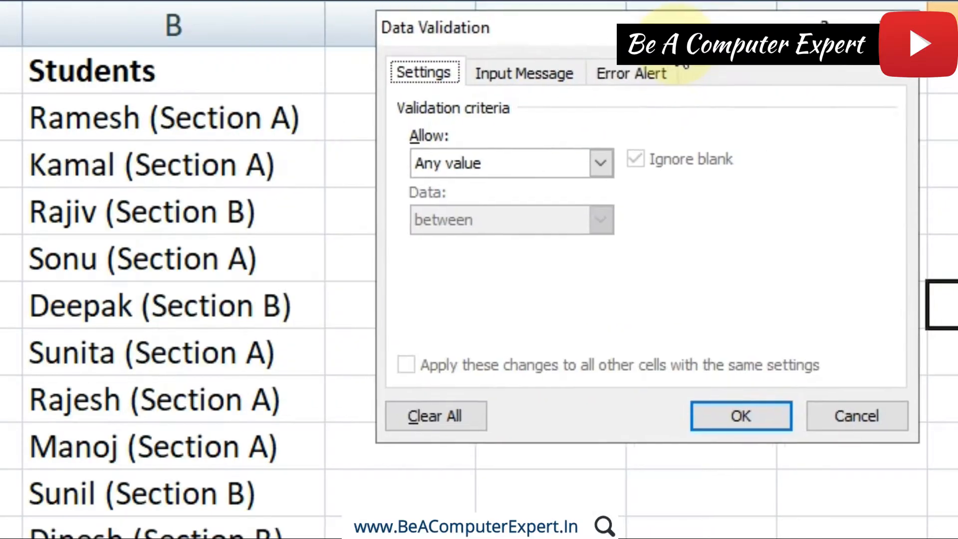
left_click(555, 158)
left_click(457, 241)
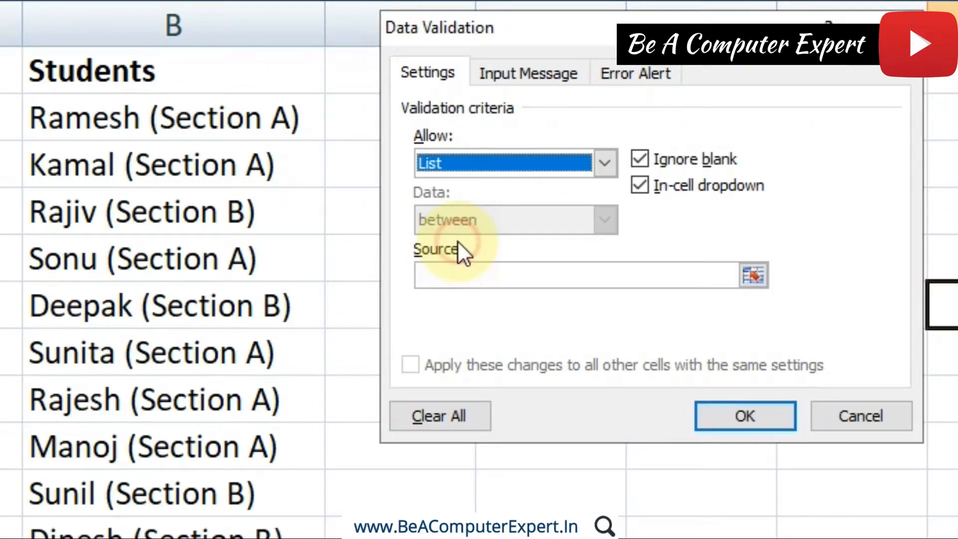
- Set the list source to Section A,Section B and apply the validation to cell G6
left_click(443, 276)
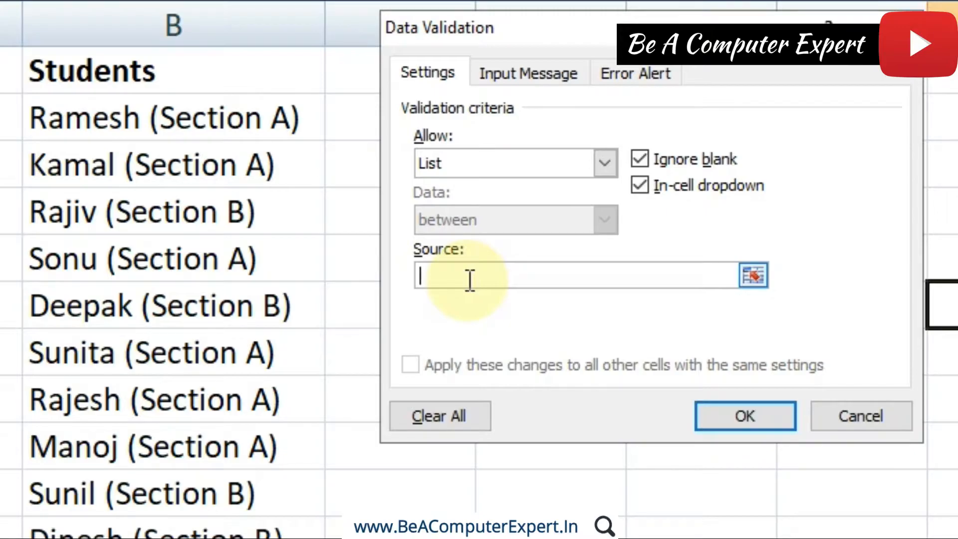
type("Section A")
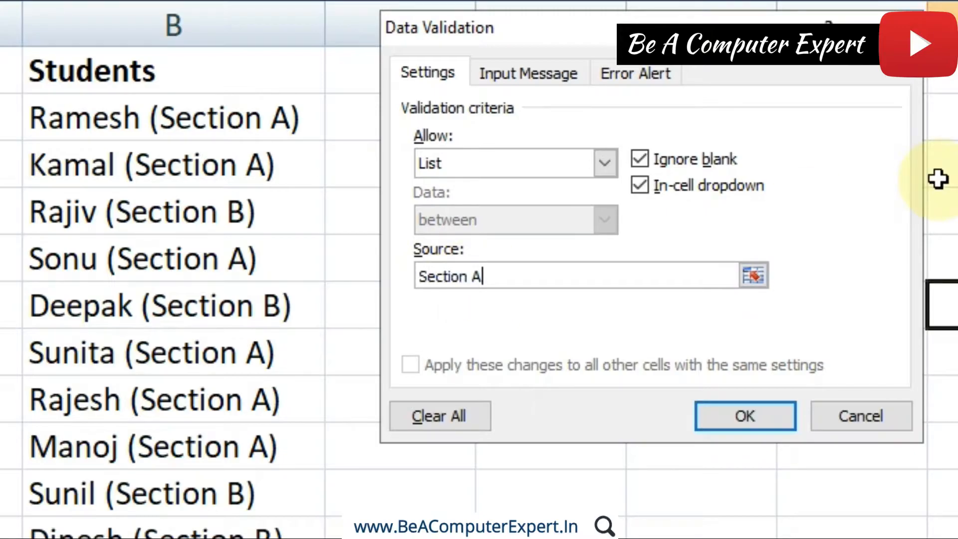
type(",Section B")
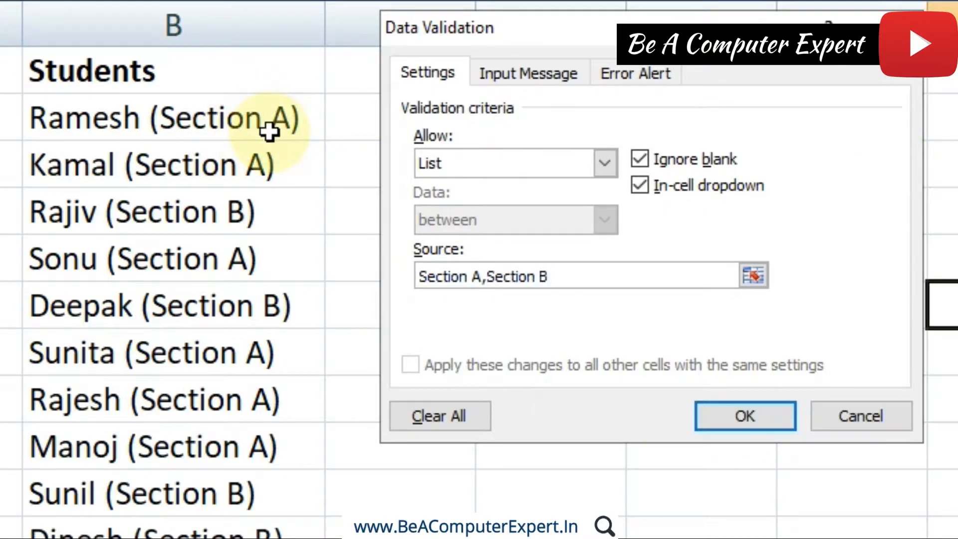
left_click(557, 276)
left_click_drag(557, 276, 420, 281)
left_click(577, 278)
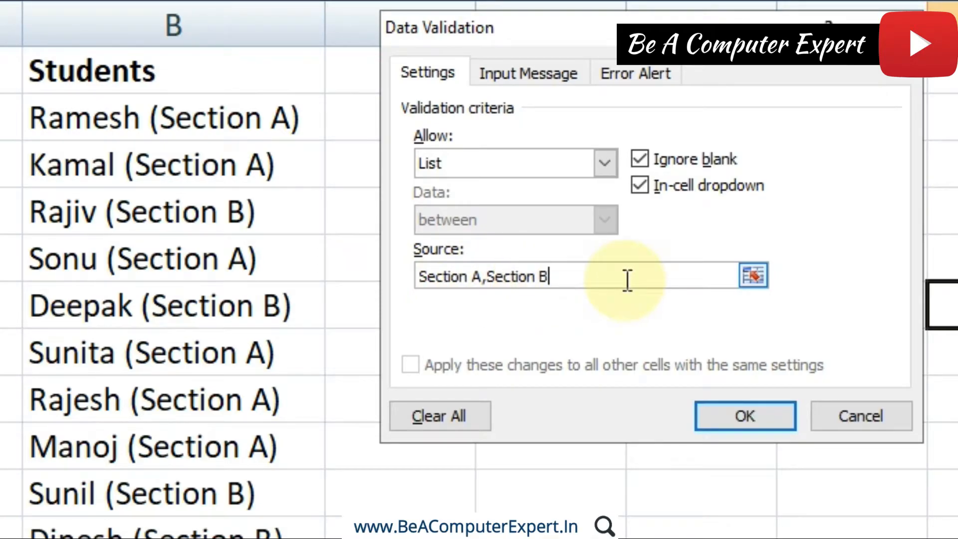
type(",")
key("BackSpace")
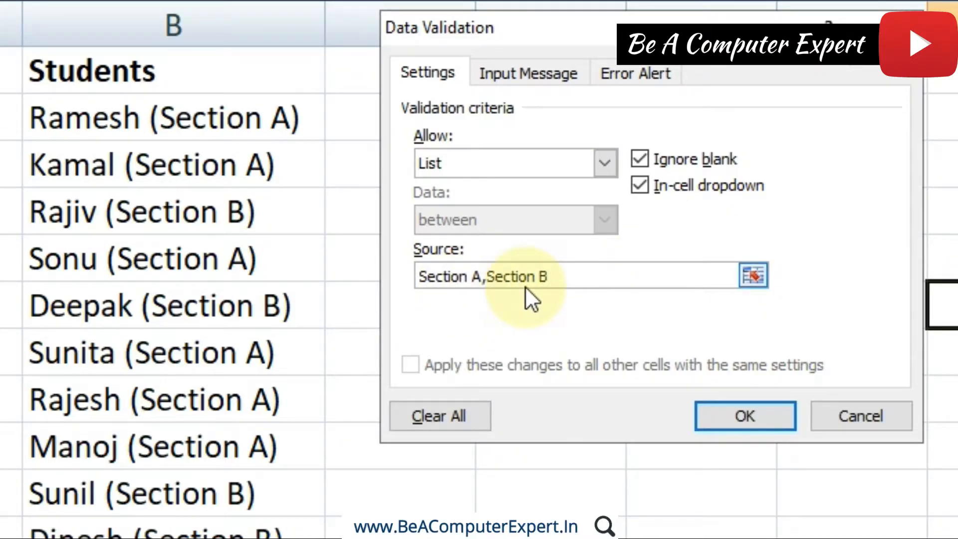
left_click(714, 418)
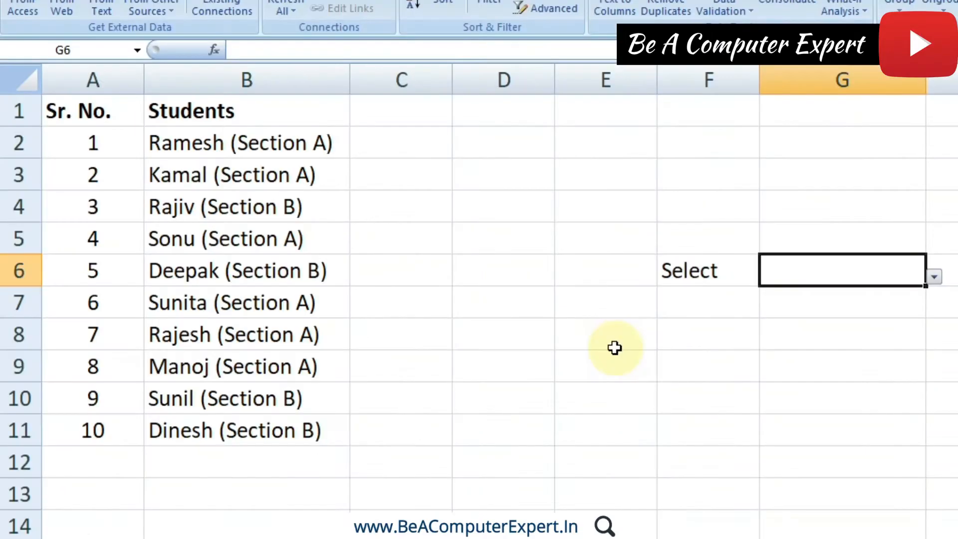
- Try the G6 drop-down list with Section A and Section B, leaving Section A selected
left_click(934, 277)
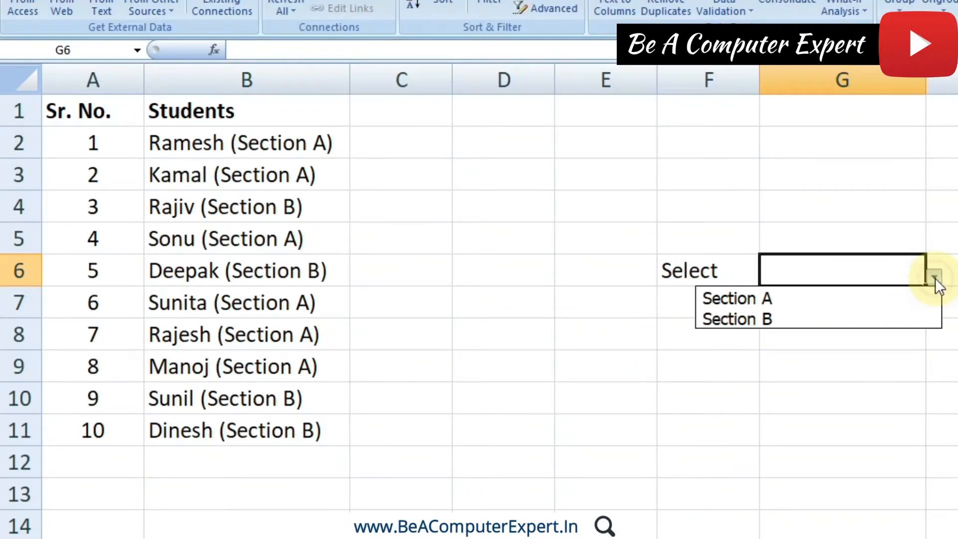
left_click(810, 301)
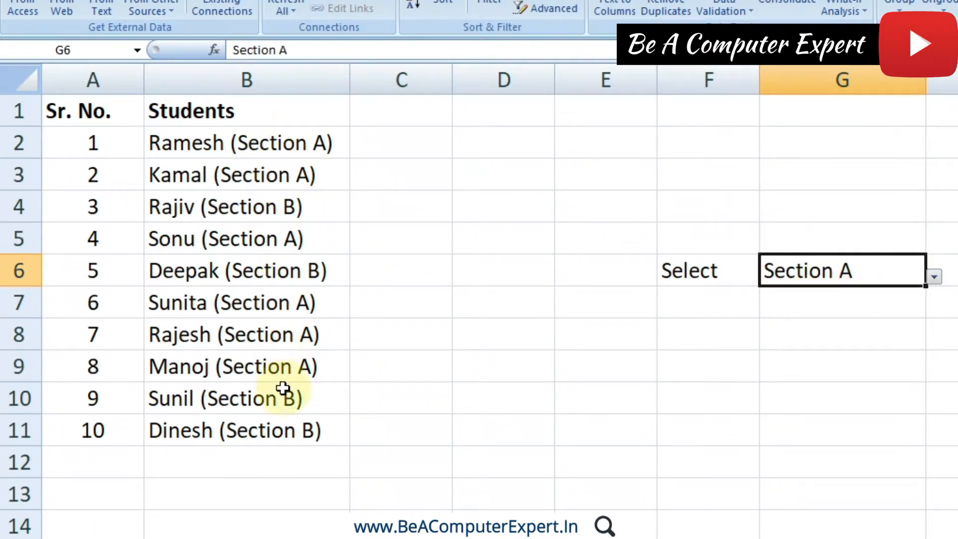
left_click(931, 278)
left_click(787, 319)
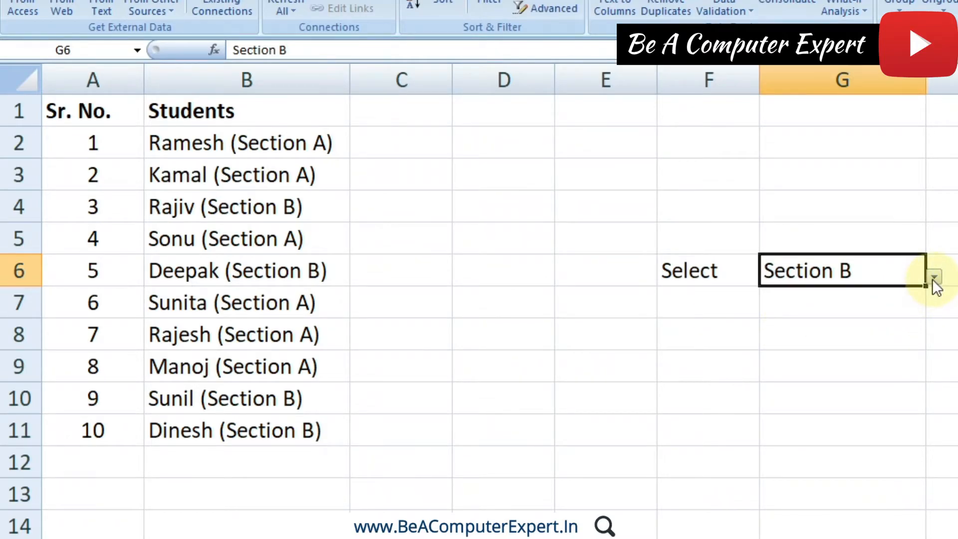
left_click(933, 279)
left_click(854, 295)
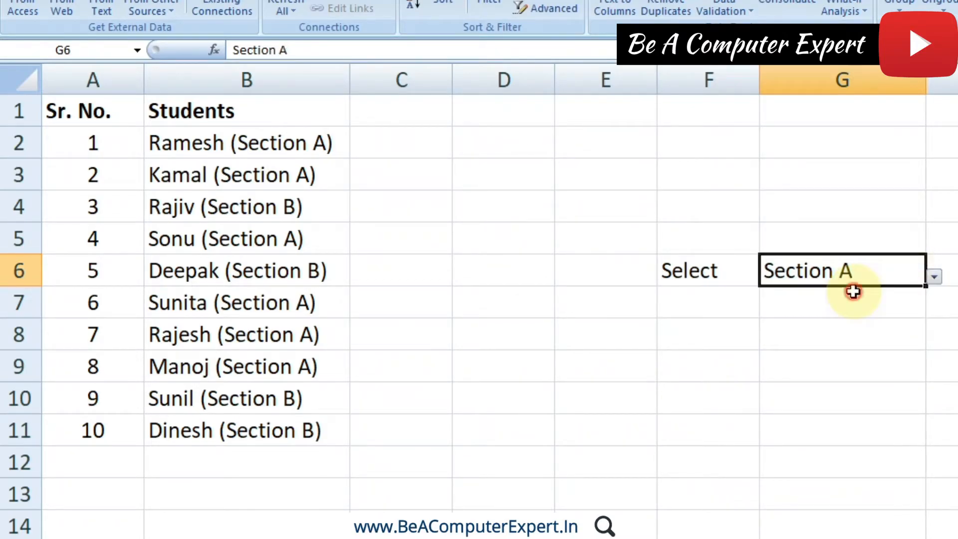
- Begin a FIND formula in cell C2 with G6 as the text to find
left_click(439, 147)
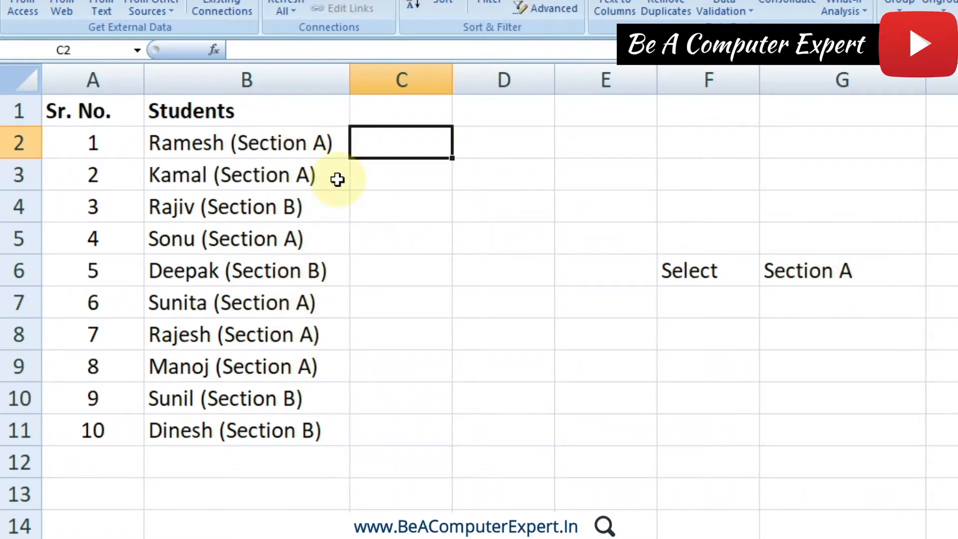
type("=f")
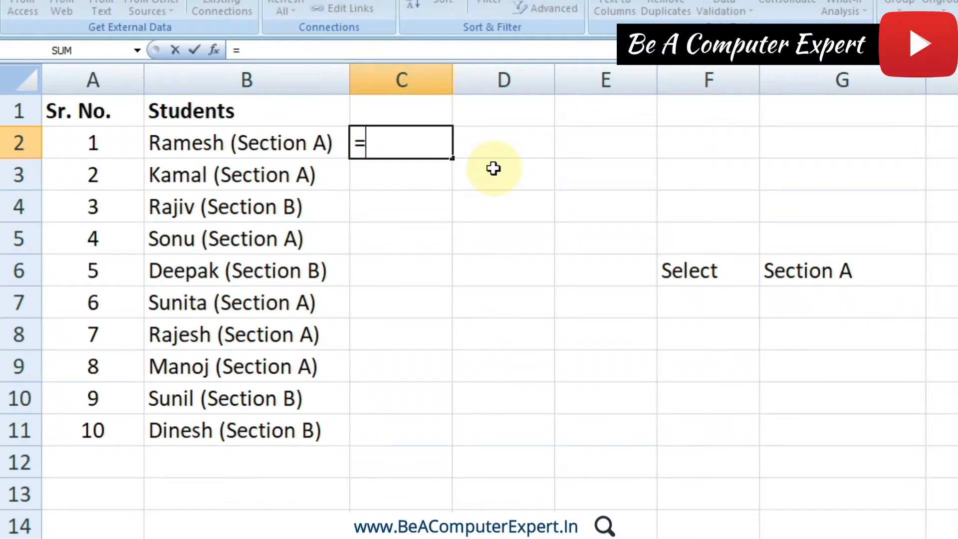
type("ind(")
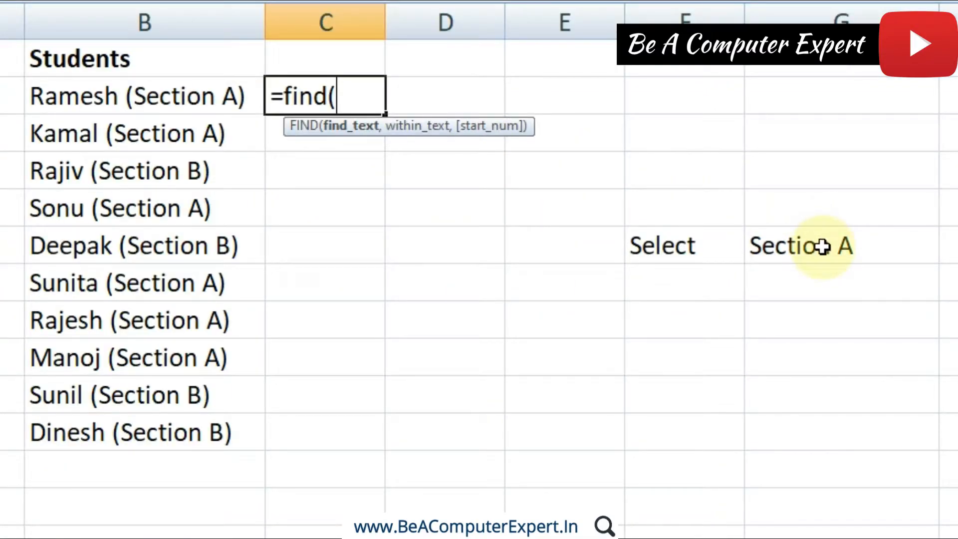
left_click(822, 247)
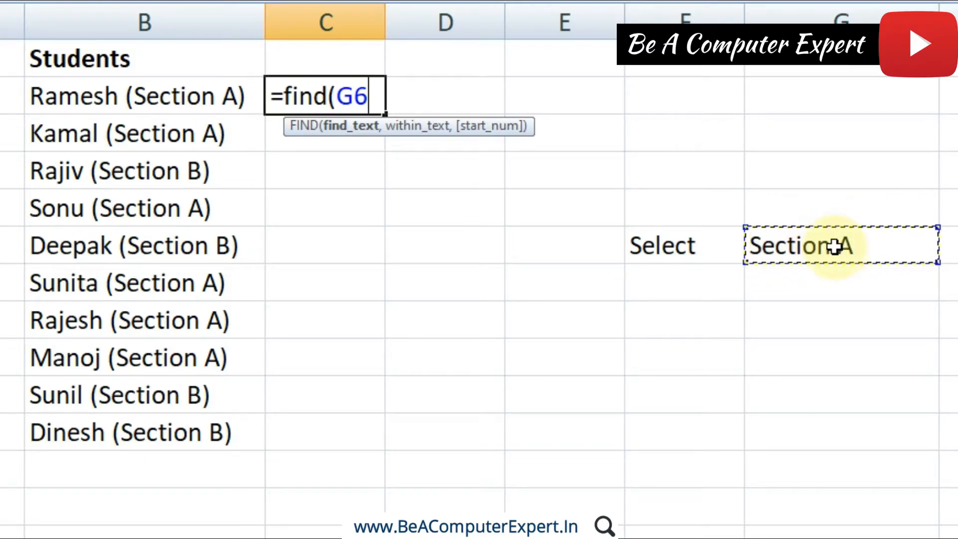
left_click(351, 101)
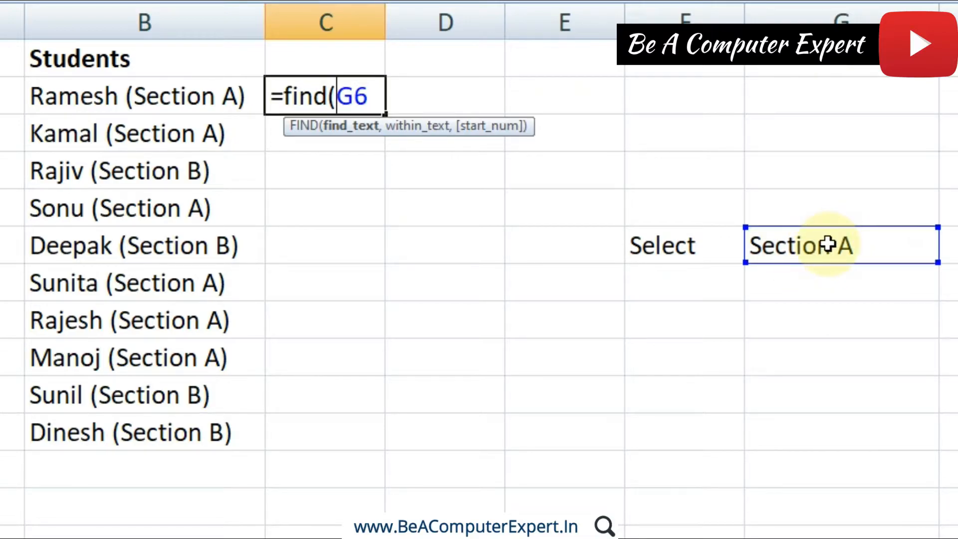
mouse_move(369, 94)
left_mouse_down()
mouse_move(343, 95)
mouse_move(357, 95)
left_mouse_up()
left_click(354, 95)
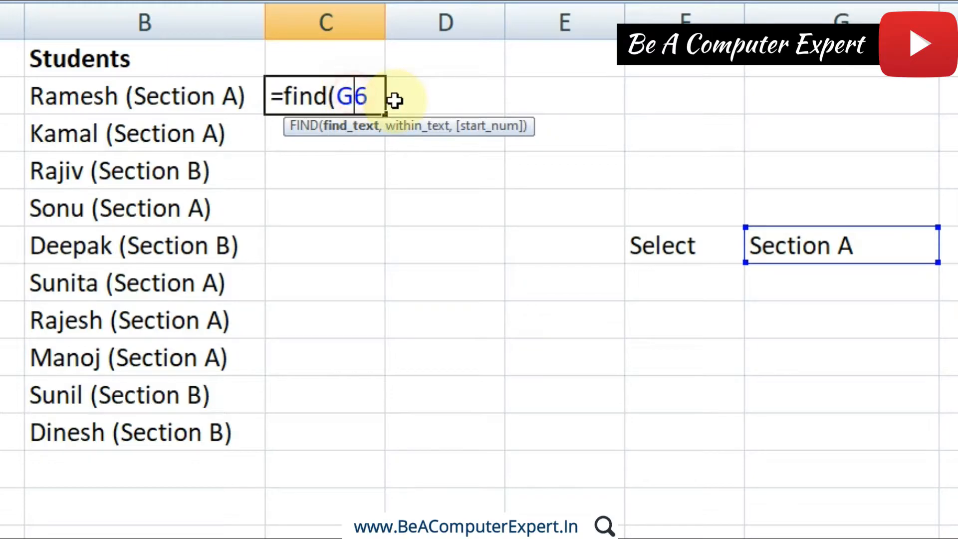
type("$")
key("Left")
key("Left")
type("$")
key("BackSpace")
key("Right")
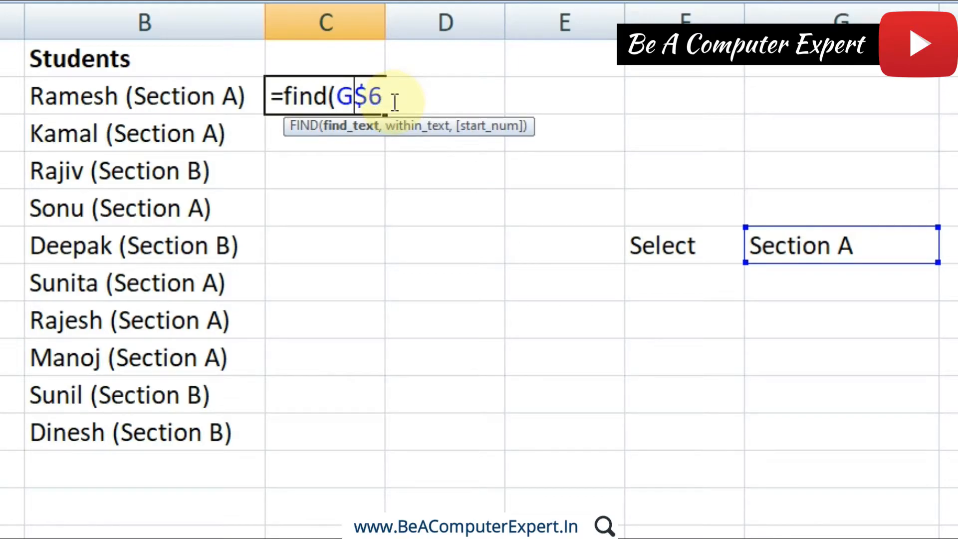
key("Delete")
- Make the formula's G6 reference absolute as $G$6 and add cell B2 as the text to search within
key("F4")
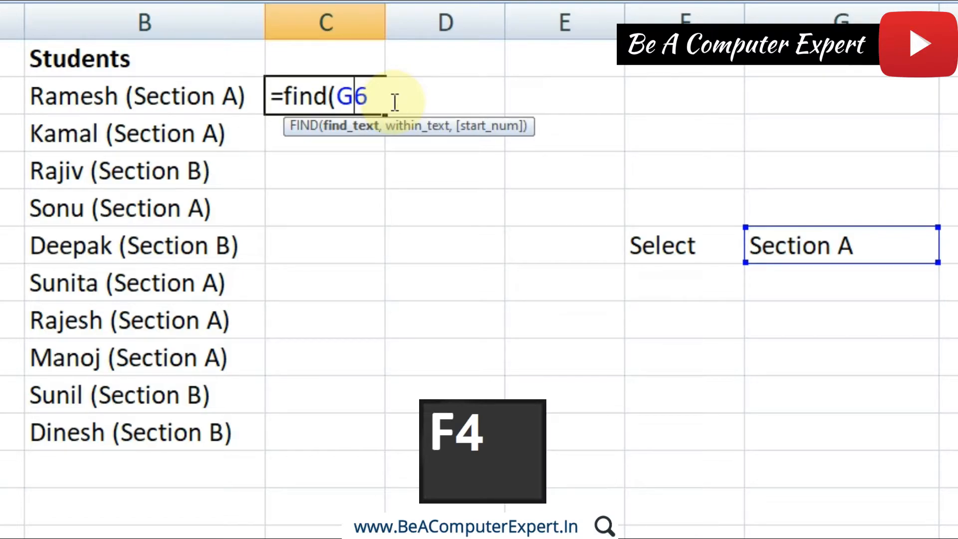
key("F4")
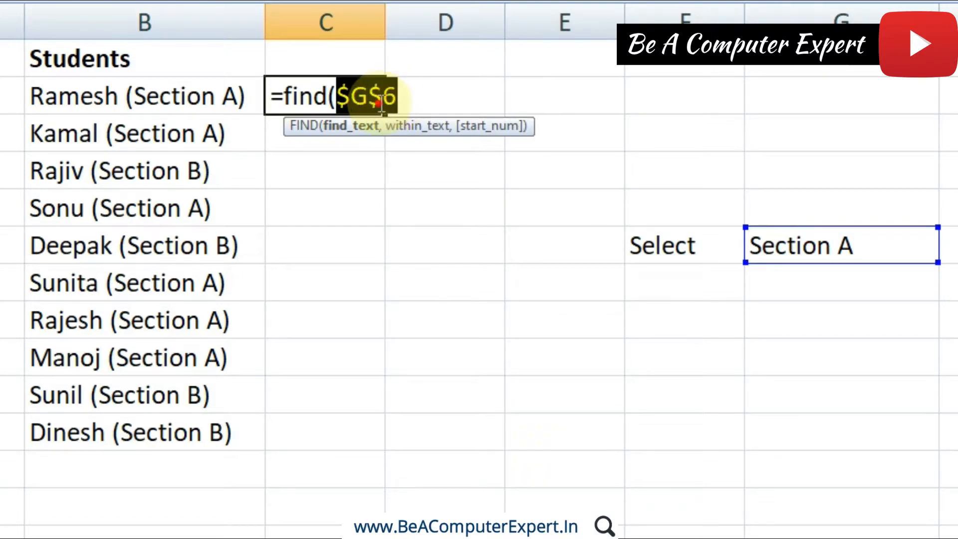
left_click(381, 95)
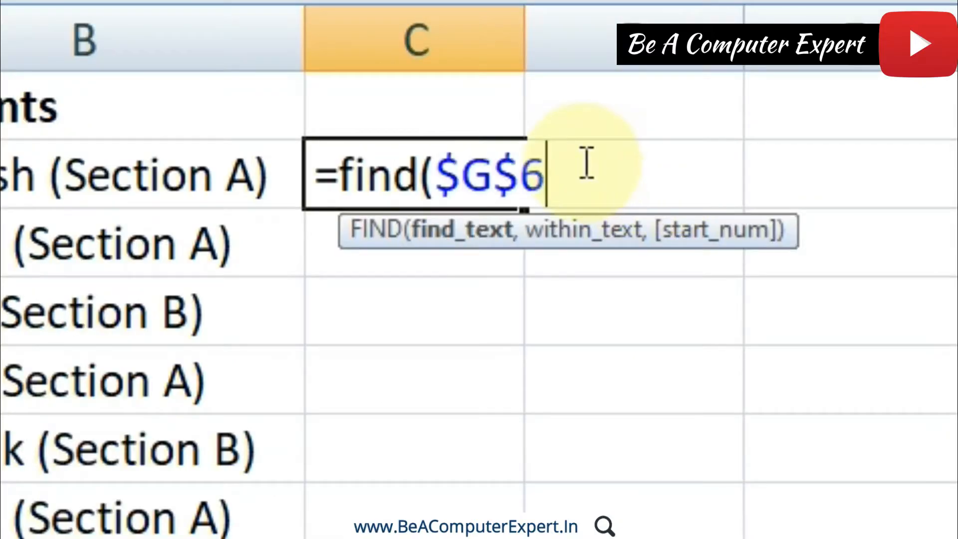
type(",")
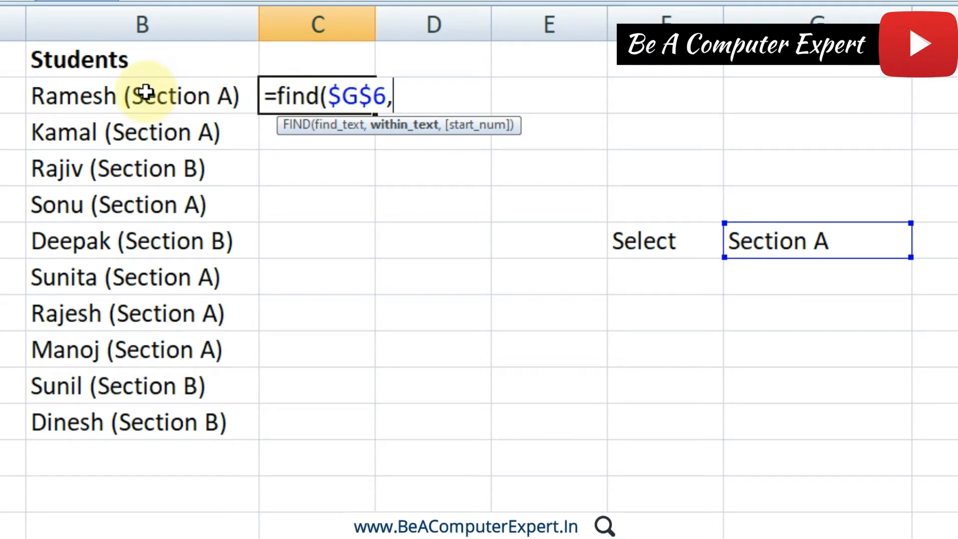
left_click(88, 169)
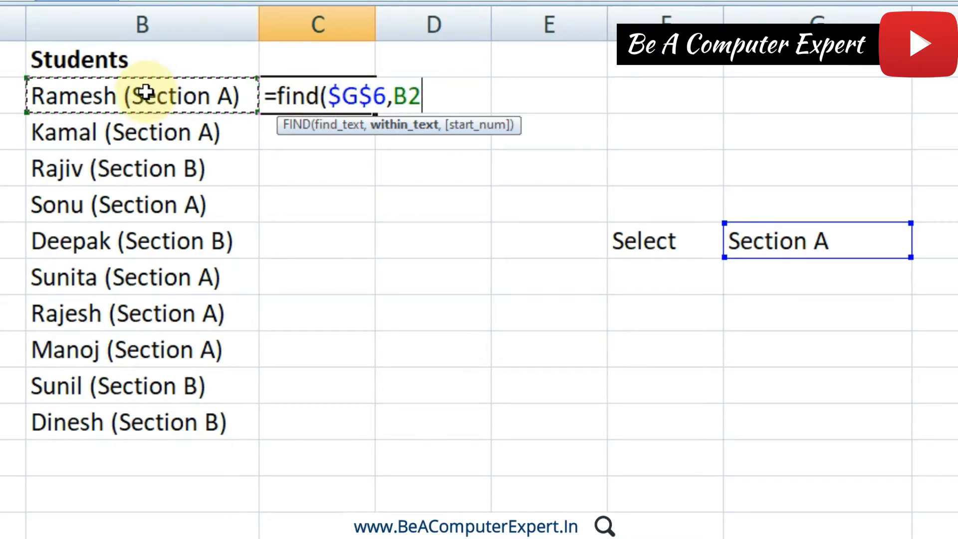
left_click(408, 98)
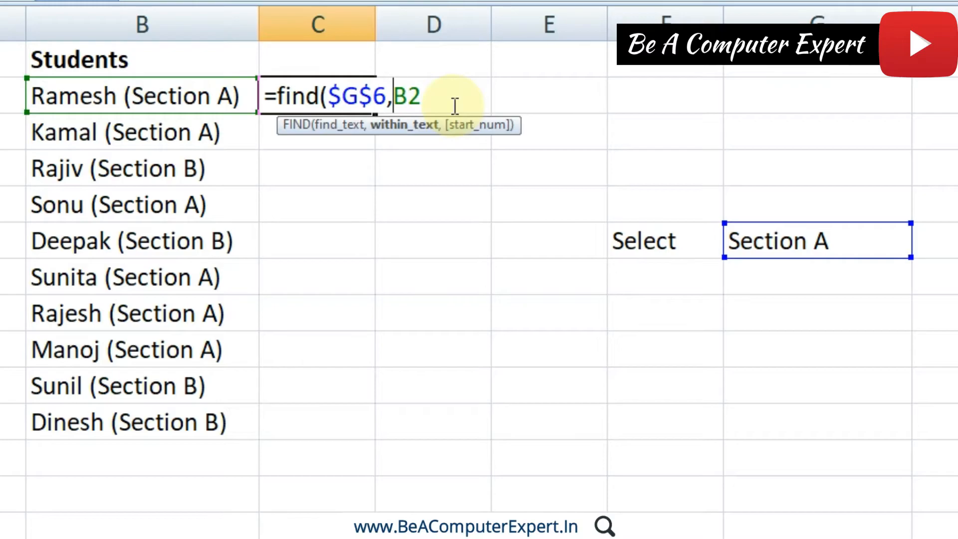
type("$")
key("Right")
type("$")
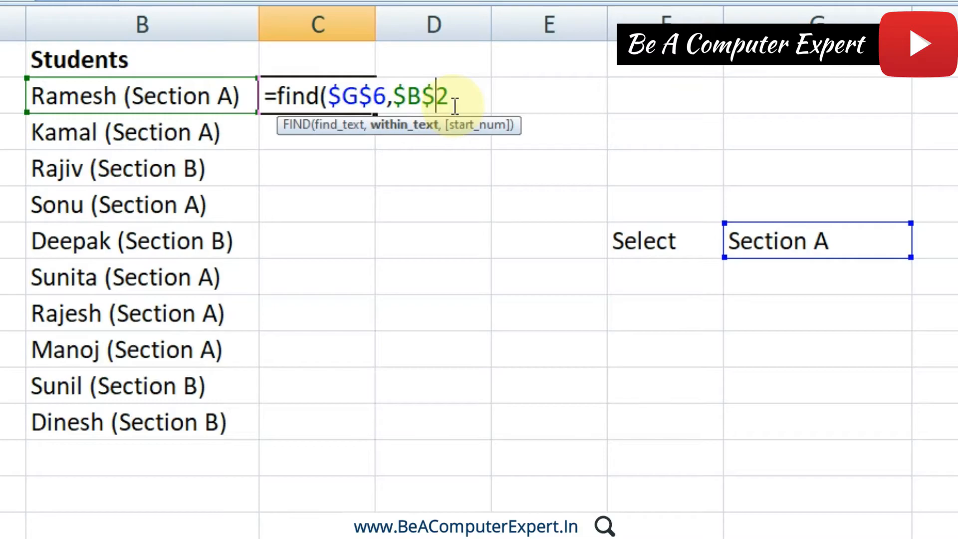
key("BackSpace")
key("BackSpace")
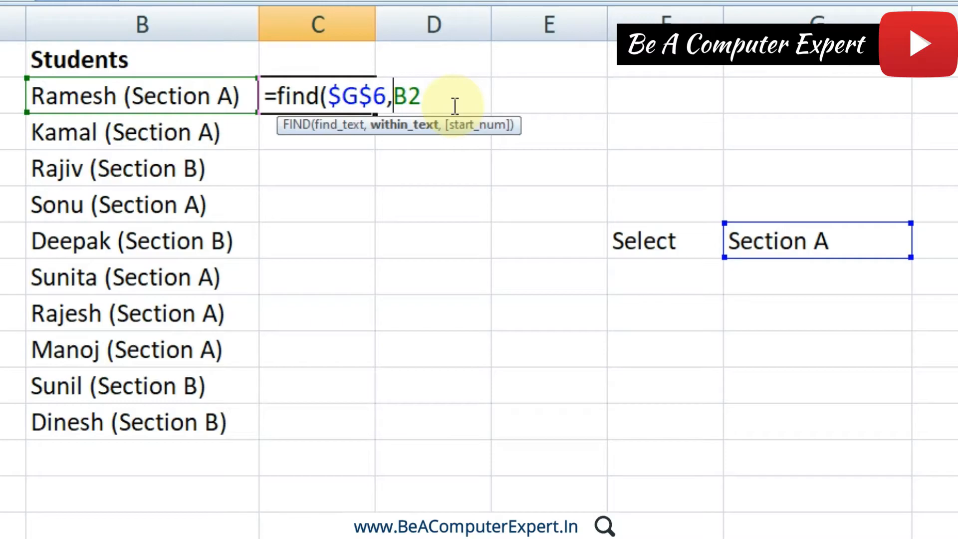
double_click(419, 94)
left_click(410, 96)
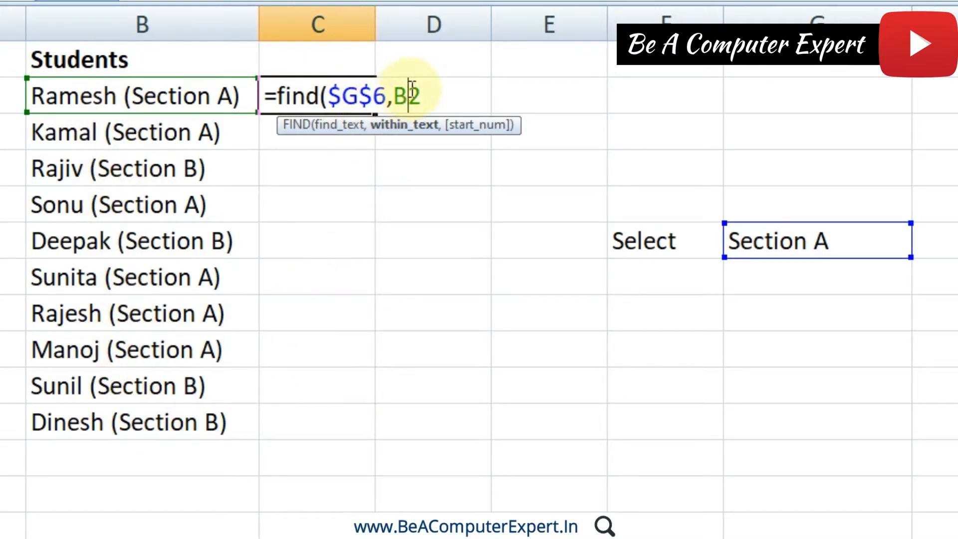
left_click_drag(421, 94, 394, 95)
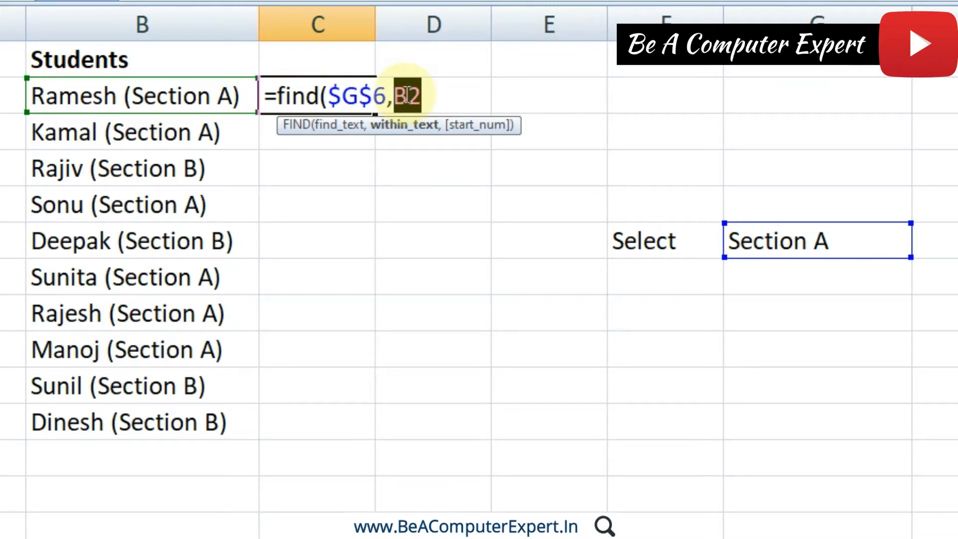
left_click(407, 95)
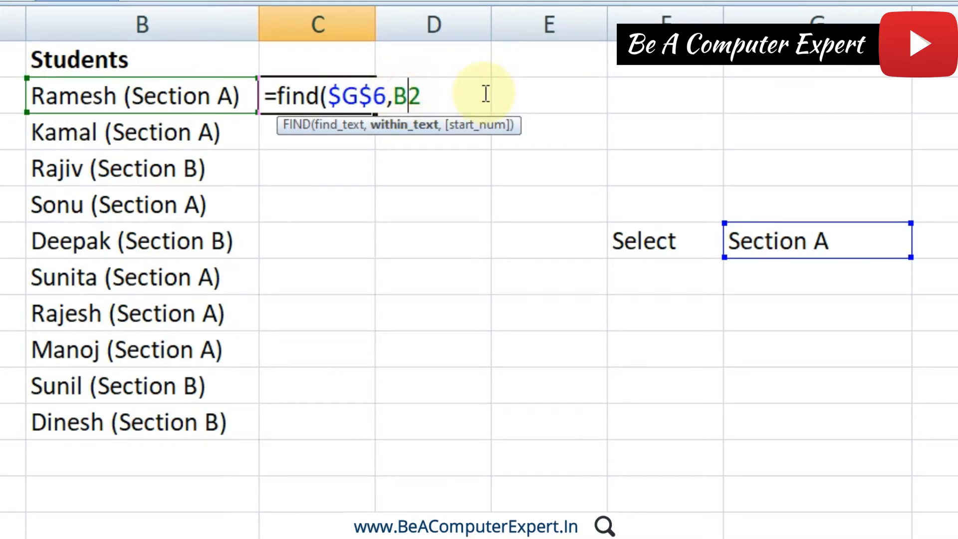
- Close the FIND formula after the relative B2 reference and enter it in cell C2
left_click(429, 96)
type(")")
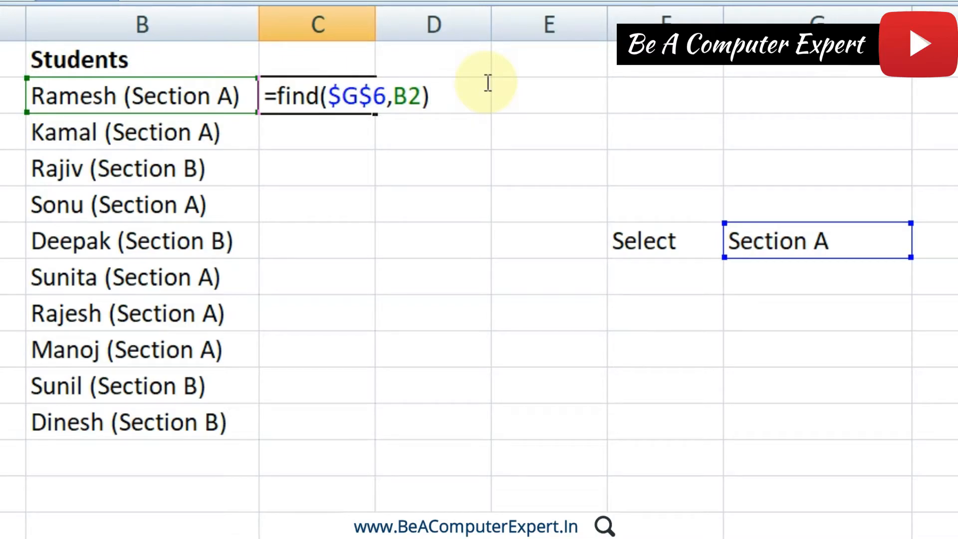
key("Return")
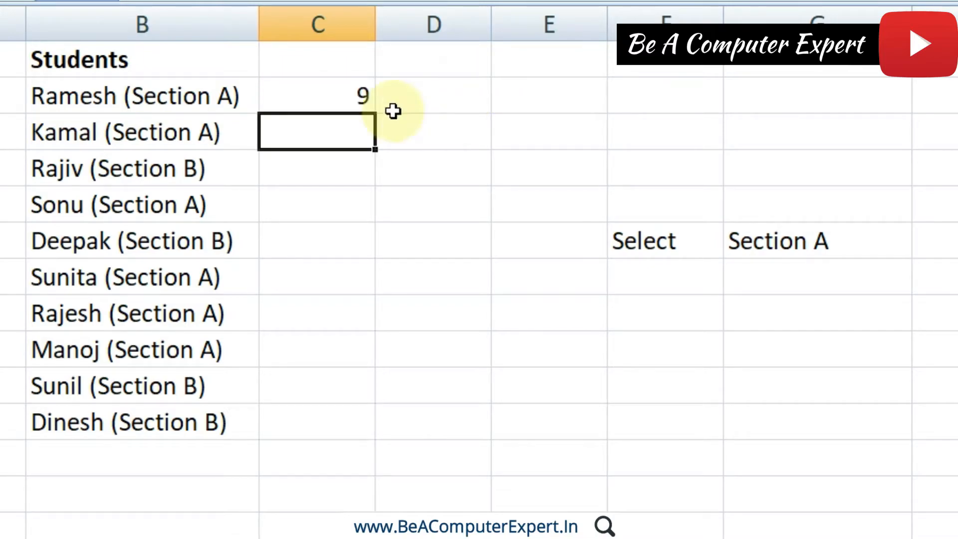
- Fill the FIND formula from cell C2 down to C11 for all the students
left_click(342, 95)
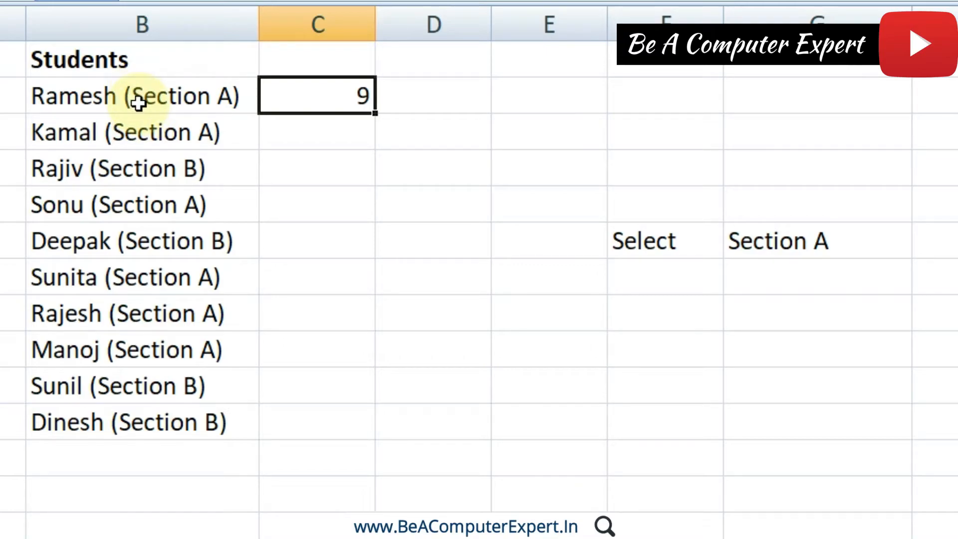
left_click(770, 239)
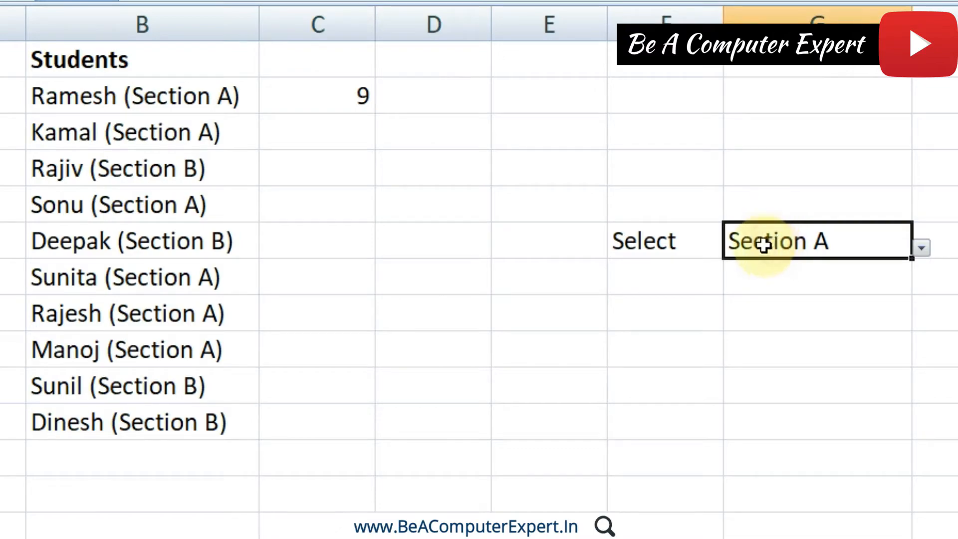
left_click(141, 96)
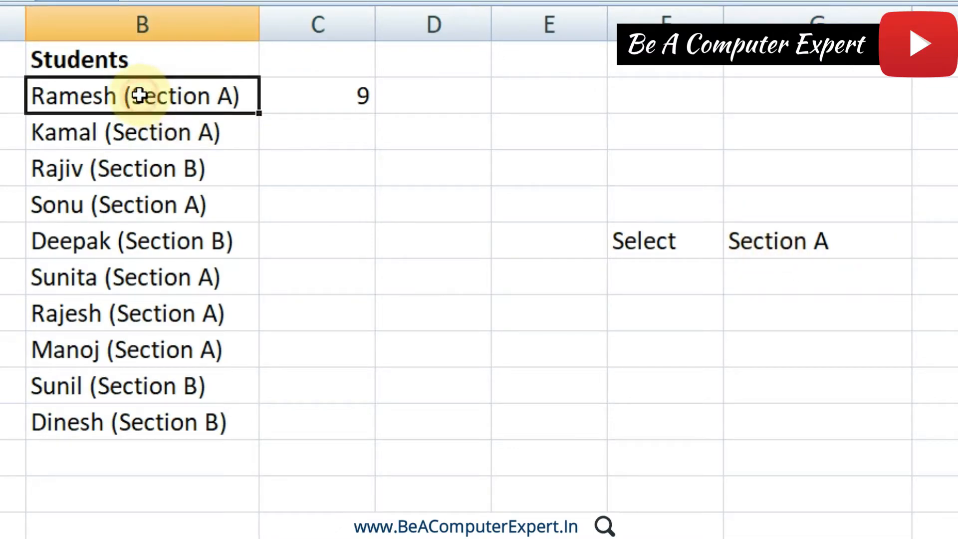
left_click(343, 96)
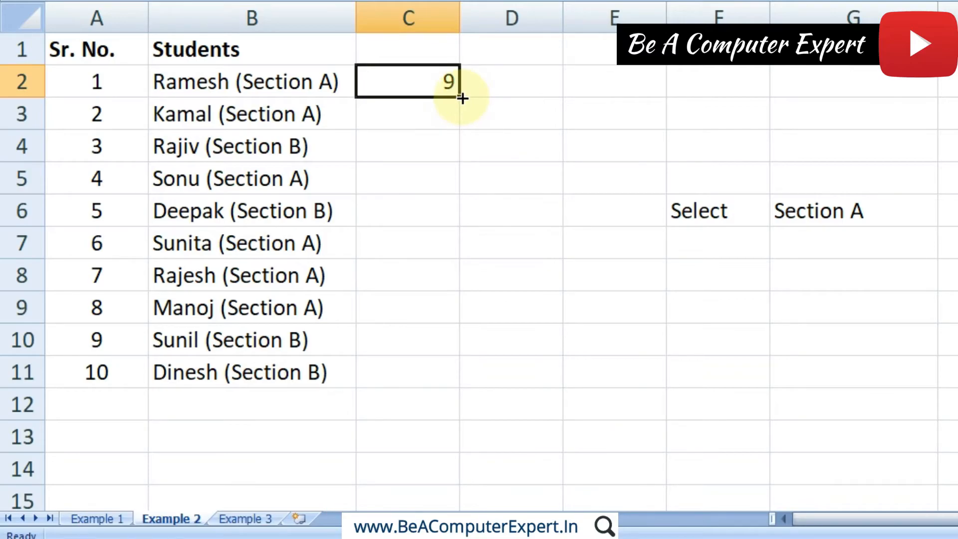
left_click_drag(460, 98, 449, 375)
left_click(530, 276)
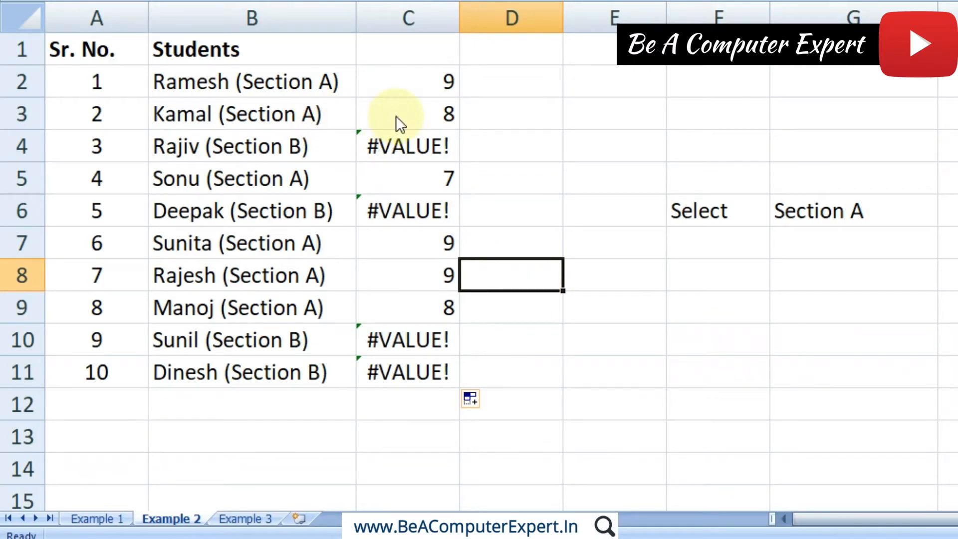
- Compare the FIND results in column C with each student's section while Section A is selected
left_click(287, 113)
left_click(442, 114)
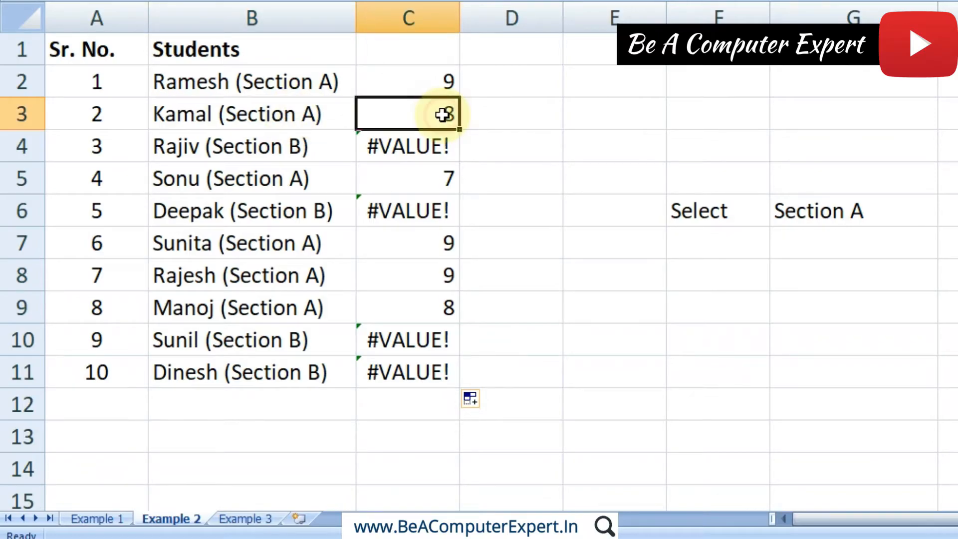
left_click(297, 146)
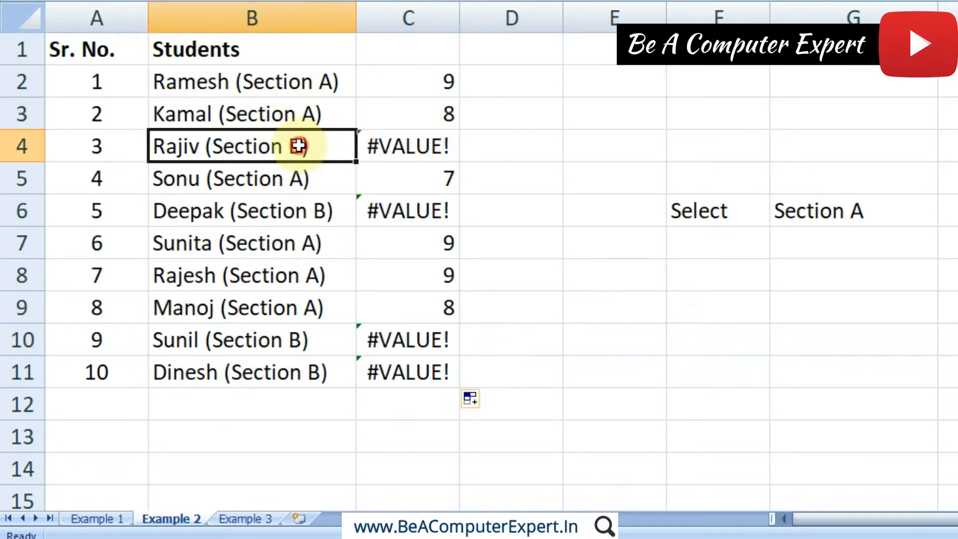
left_click(421, 151)
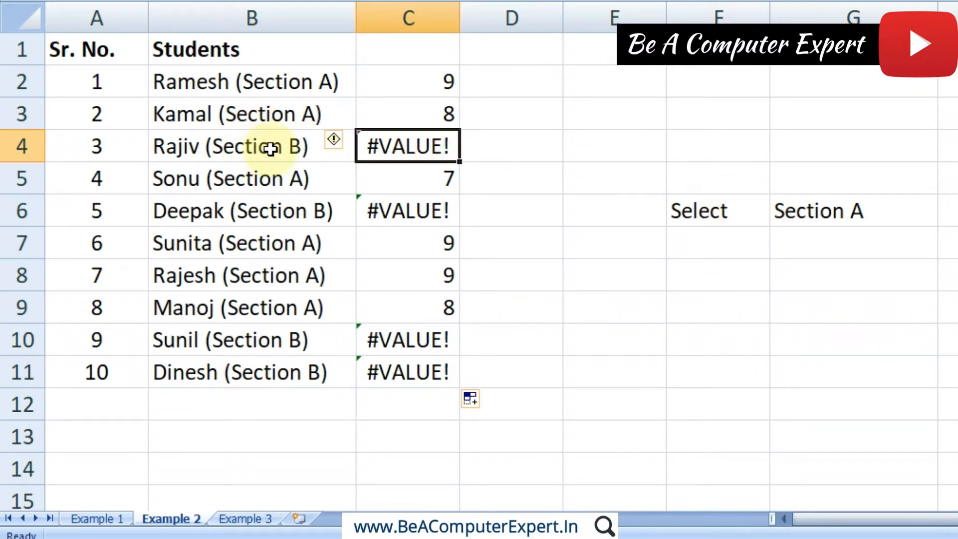
left_click(270, 148)
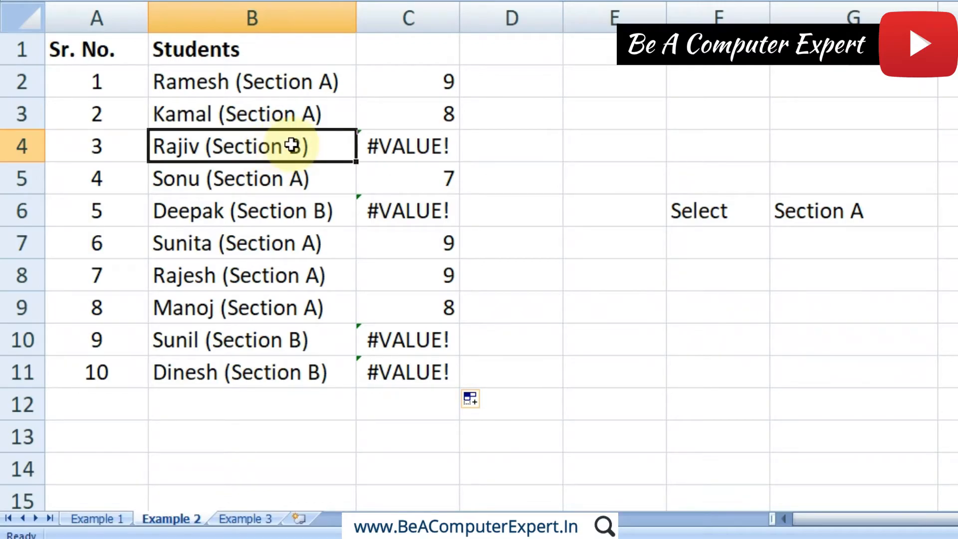
left_click(415, 242)
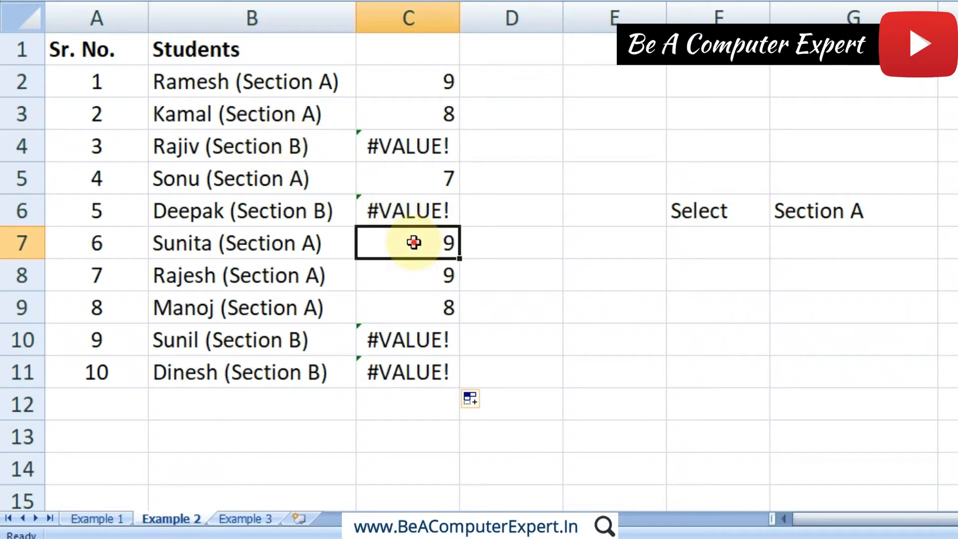
left_click(420, 277)
left_click(424, 310)
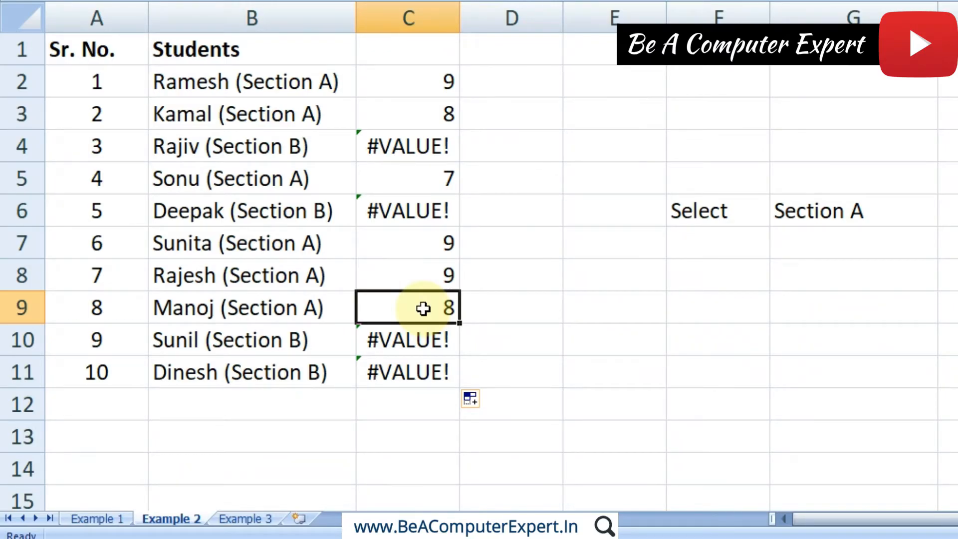
left_click(391, 236)
left_click(402, 283)
left_click(406, 304)
left_click(414, 371)
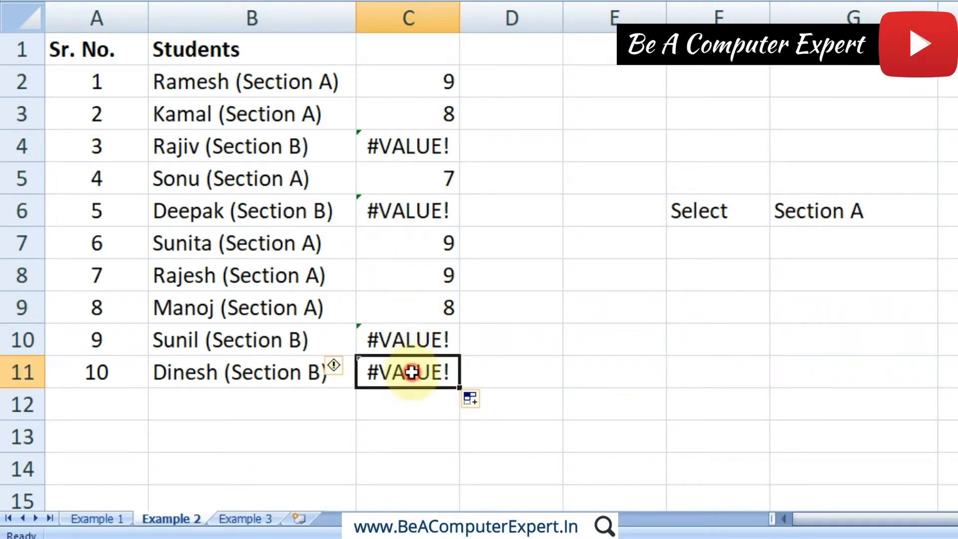
left_click(416, 346)
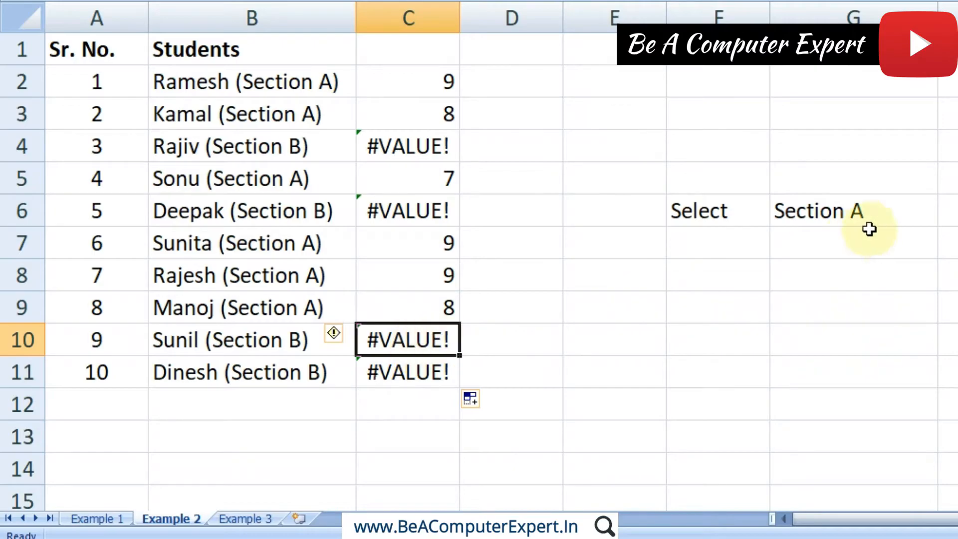
- Choose Section B from the drop-down list in cell G6
left_click(880, 214)
left_click(942, 218)
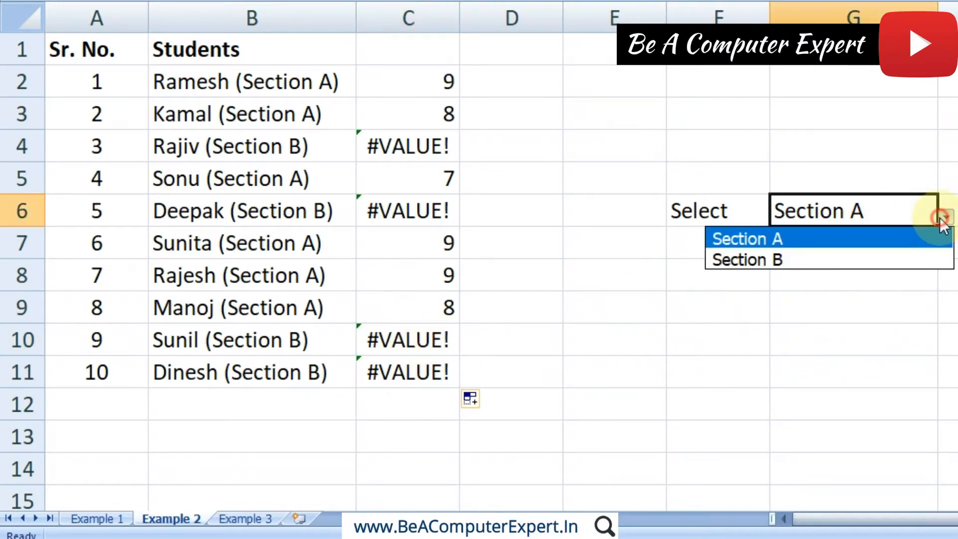
left_click(810, 259)
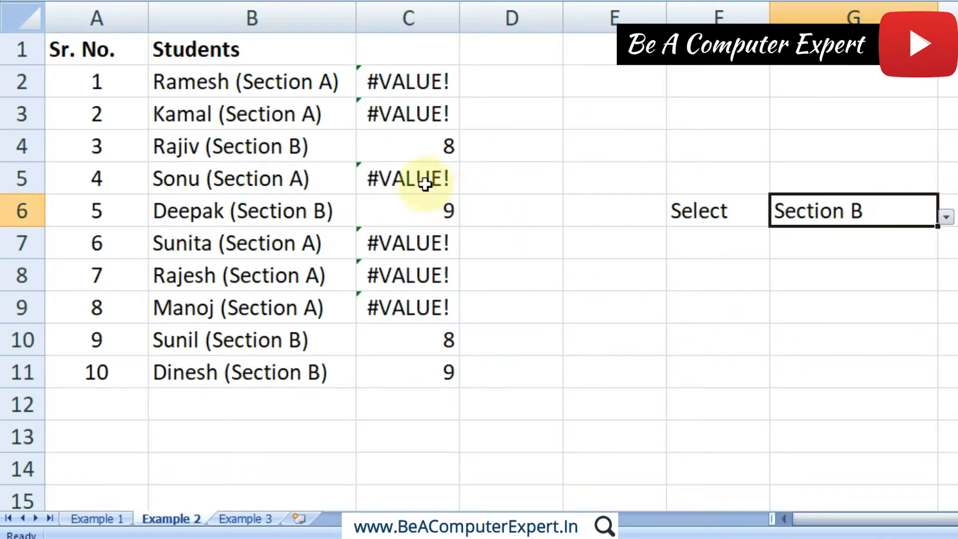
- Examine the column C results against the students' sections for Section B, and review the FIND formula in C2
left_click(291, 145)
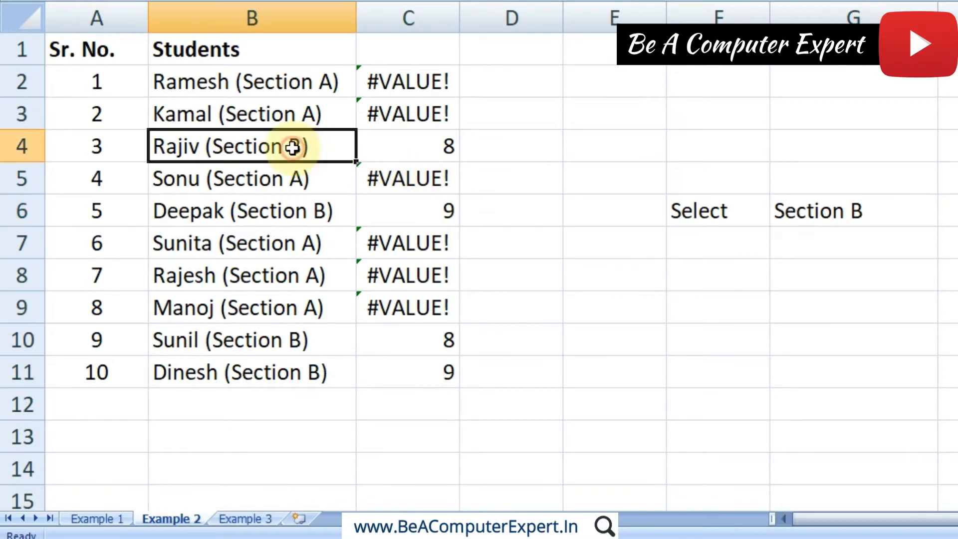
left_click(428, 145)
left_click(433, 213)
left_click(427, 341)
left_click(426, 367)
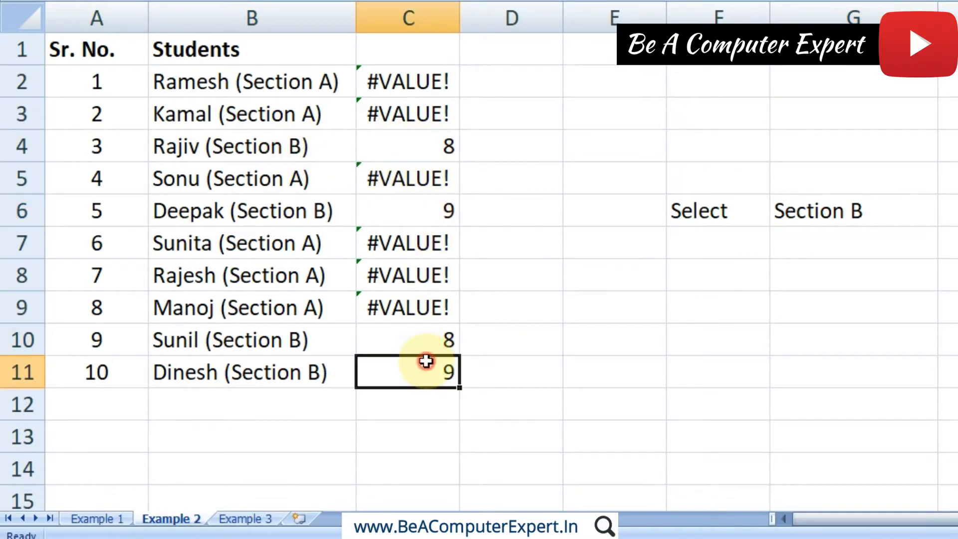
left_click(412, 84)
double_click(413, 84)
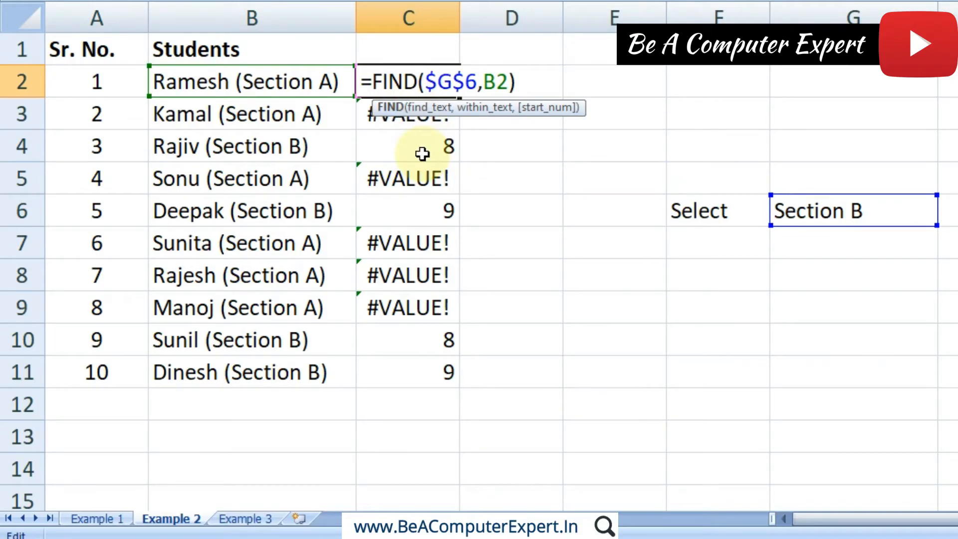
key("Return")
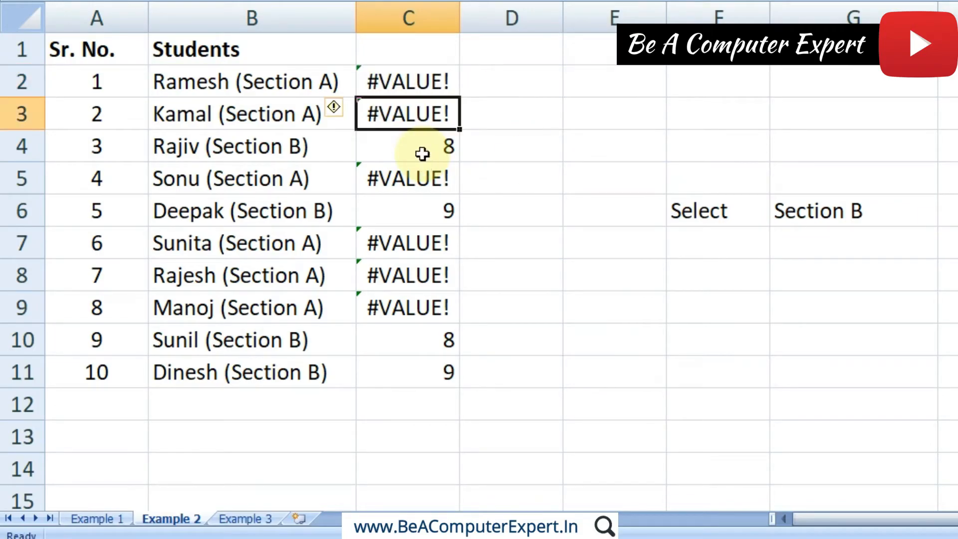
left_click(802, 212)
left_click(256, 77)
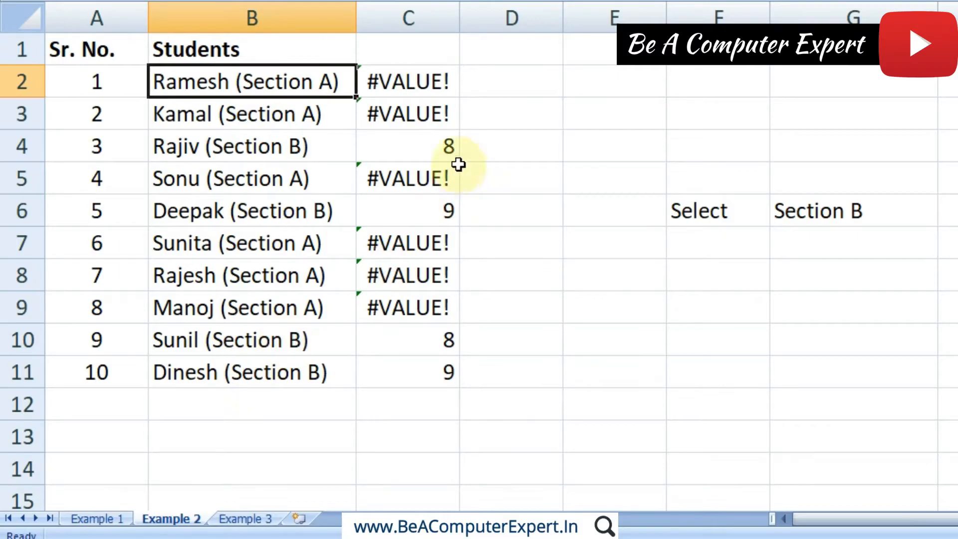
left_click(446, 148)
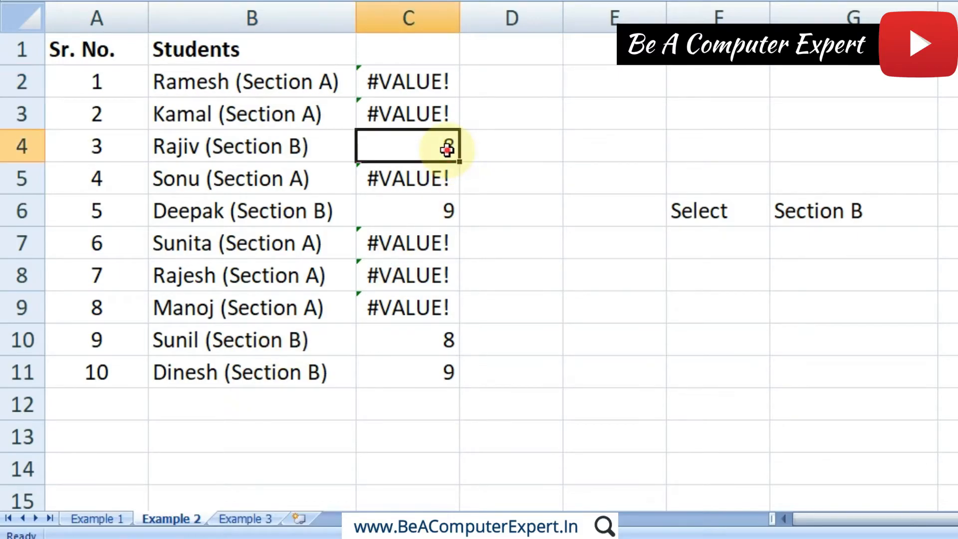
left_click(441, 207)
left_click(432, 341)
left_click(432, 370)
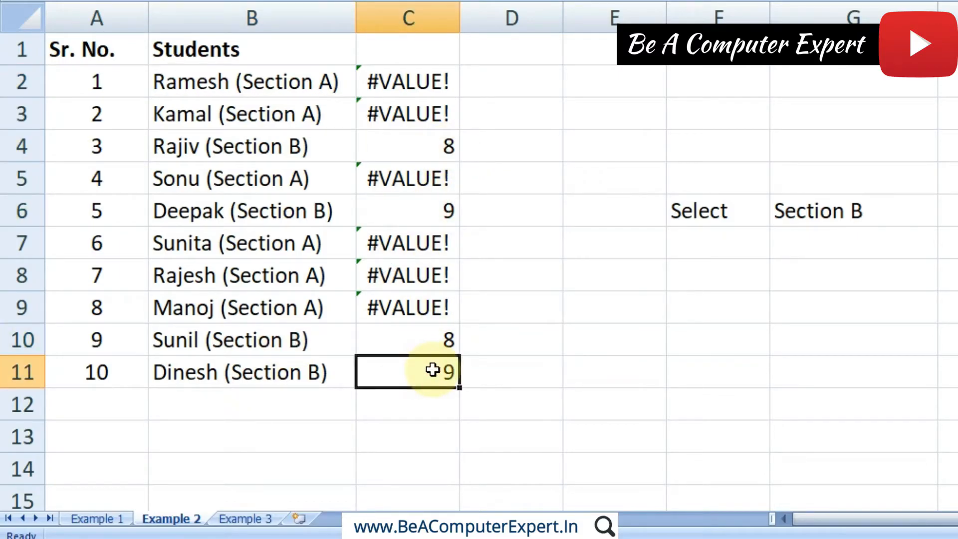
- Check the column C results of the Section B students and set the drop-down list in G6 back to Section A
left_click(445, 150)
left_click(442, 209)
left_click(428, 338)
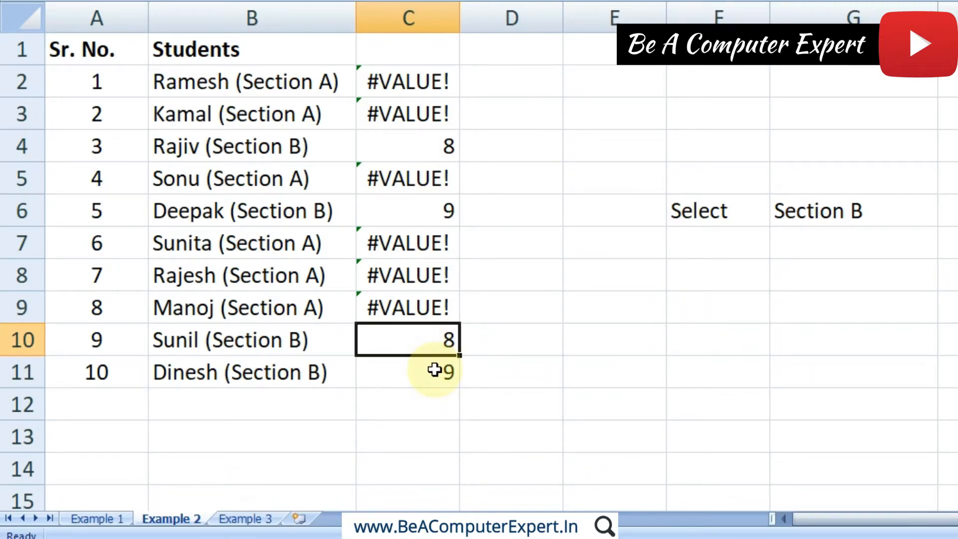
left_click(844, 214)
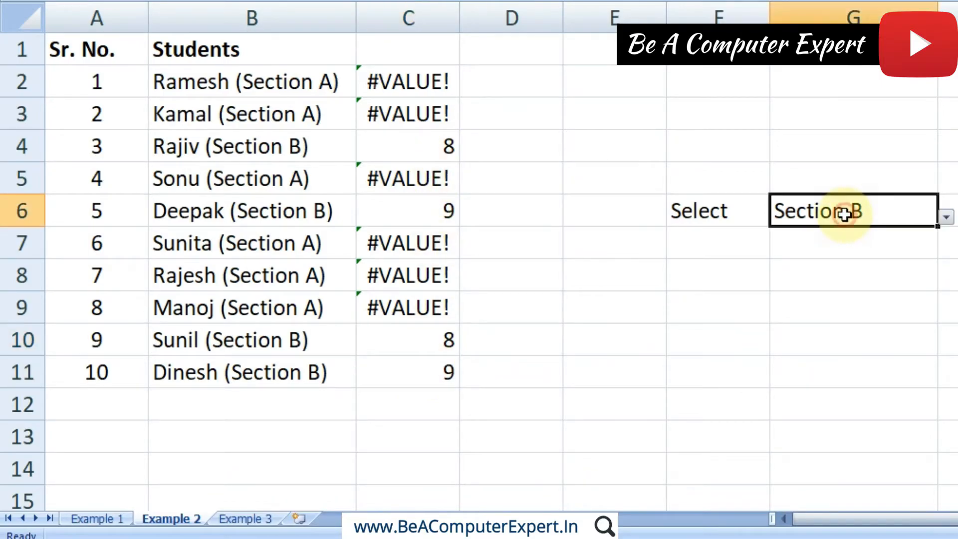
left_click(947, 217)
left_click(898, 239)
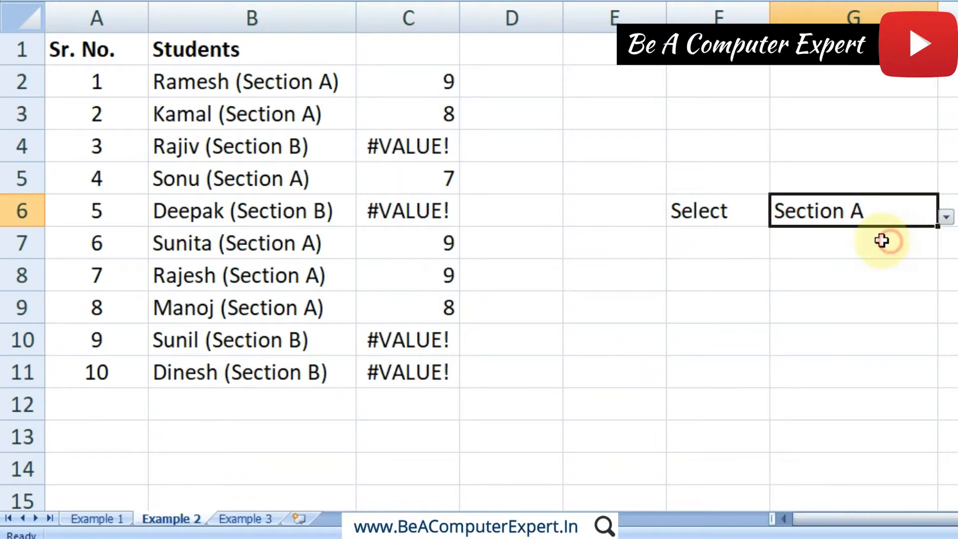
- Start an ISNUMBER formula in cell D2 with the FIND result in C2 as its value
left_click(539, 87)
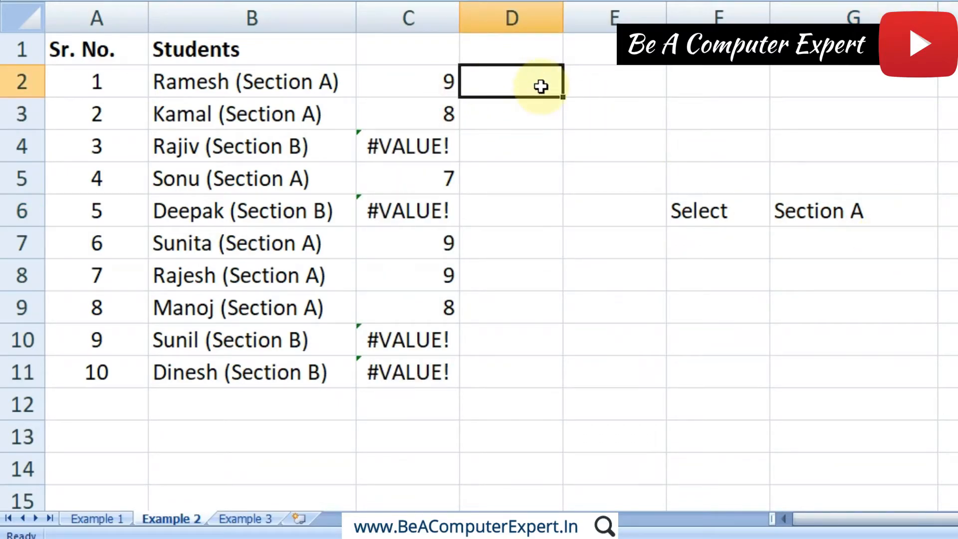
type("=")
type("isn")
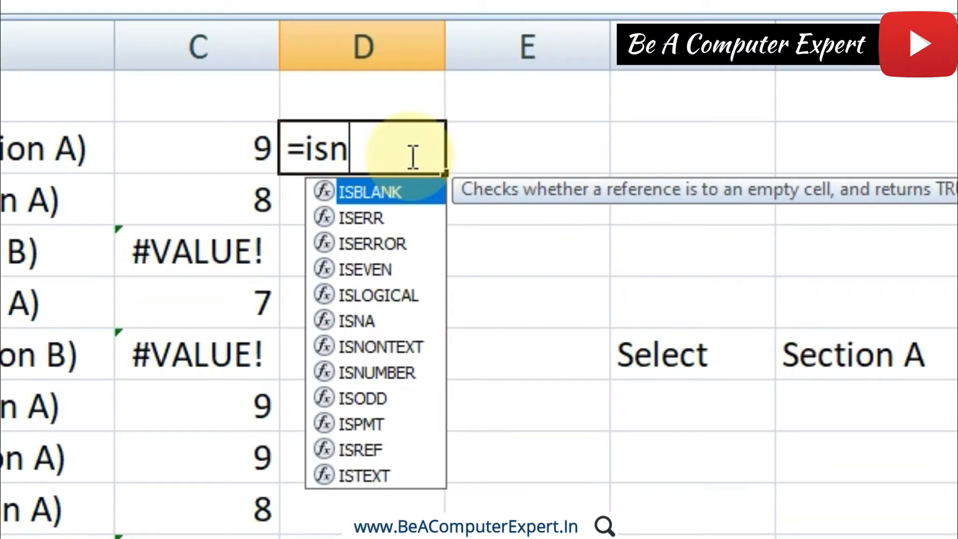
type("umber(")
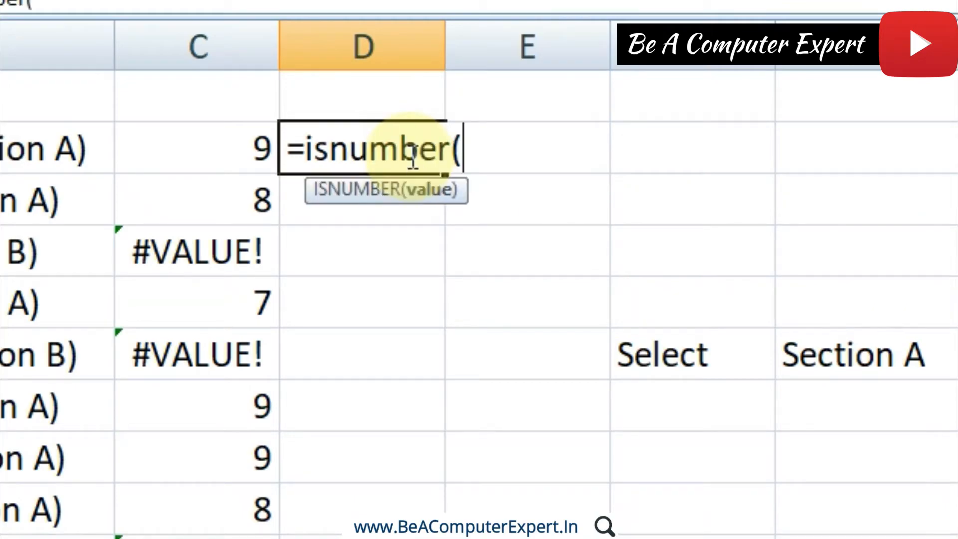
left_click(201, 152)
left_click(465, 149)
type("$")
key("Right")
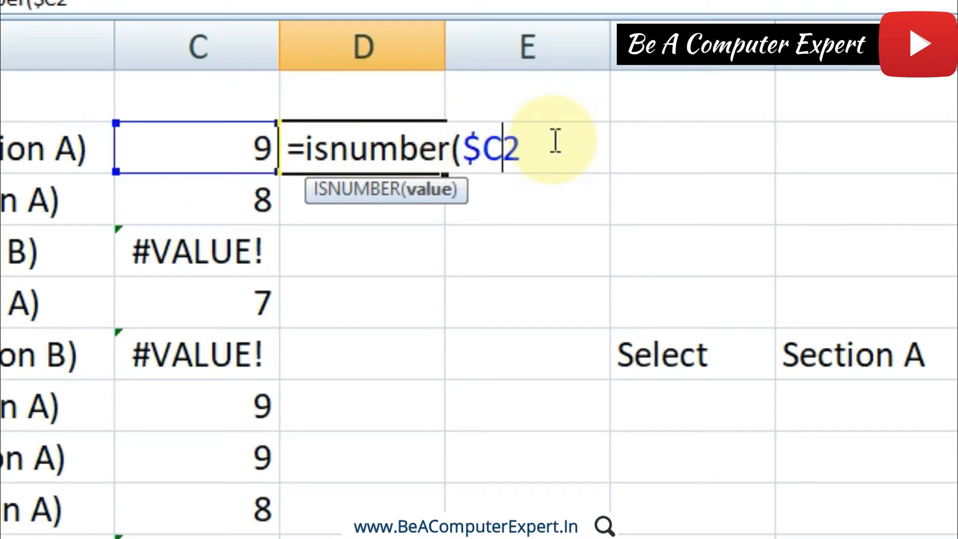
type("$")
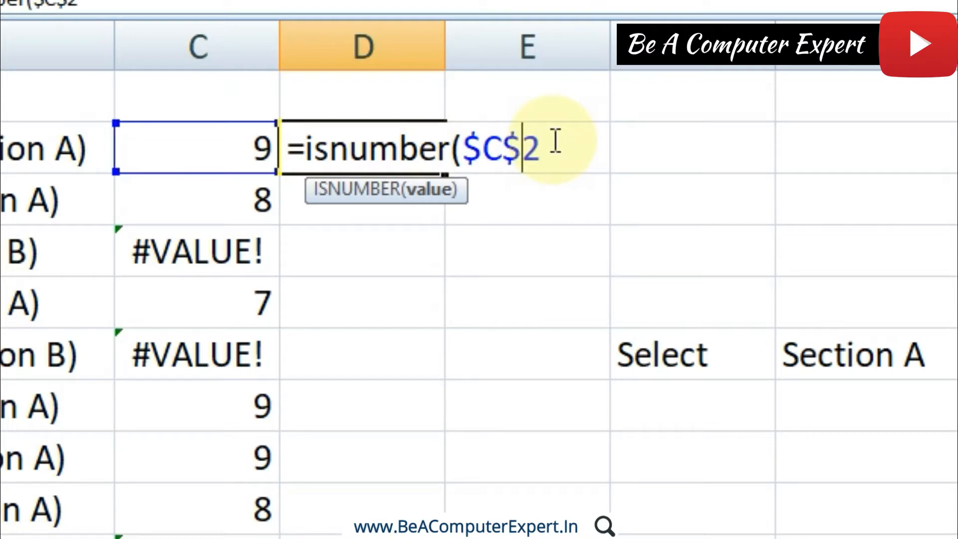
key("BackSpace")
key("Left")
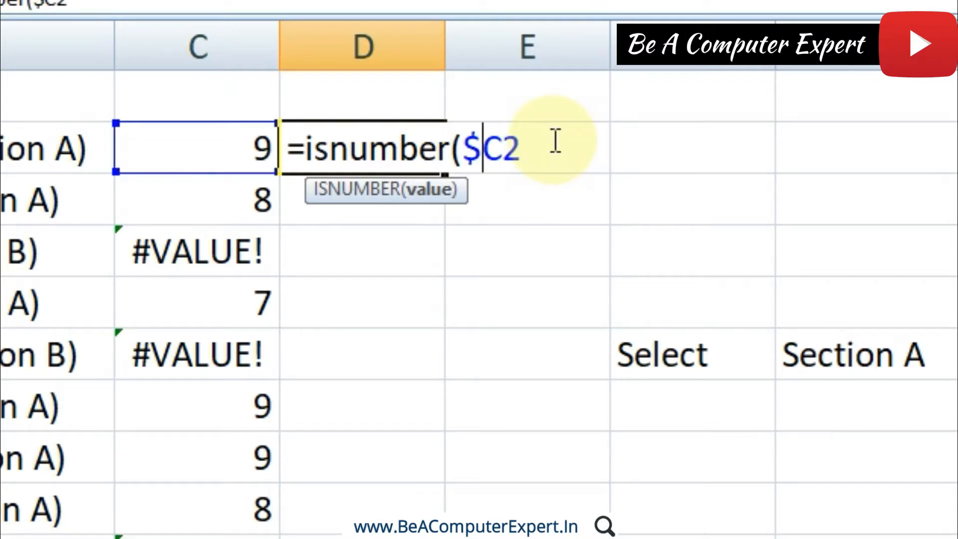
key("BackSpace")
key("Right")
key("Right")
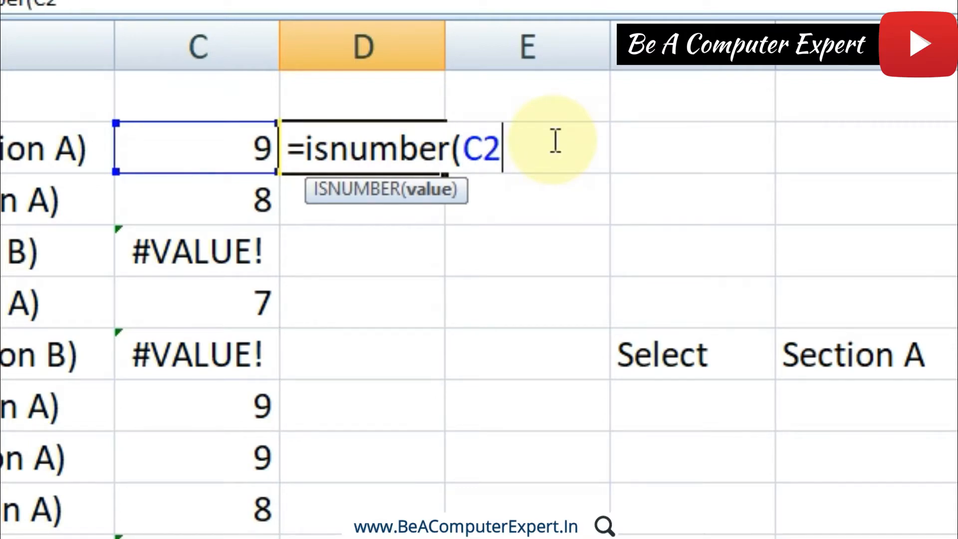
- Complete the formula =ISNUMBER(C2) in cell D2 and review its reference to the FIND result
type(")")
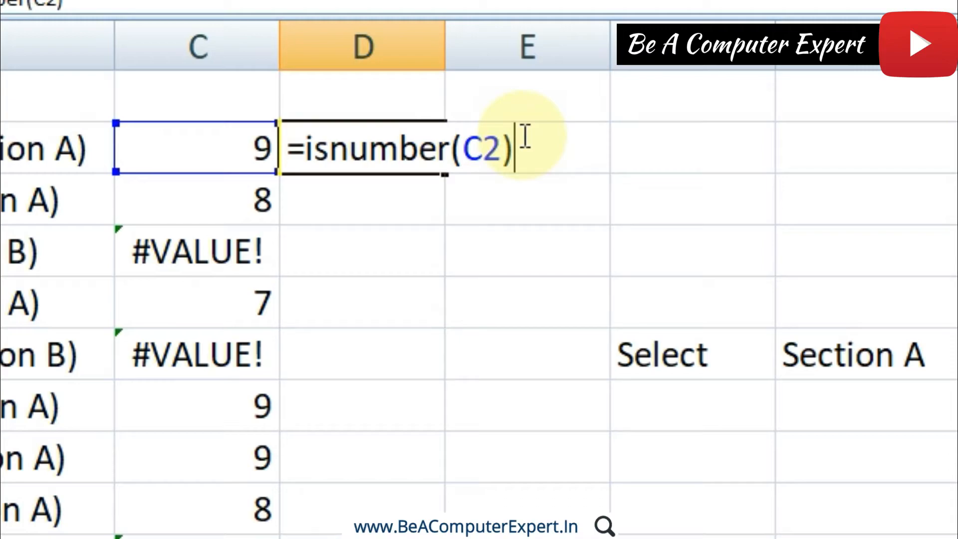
key("Return")
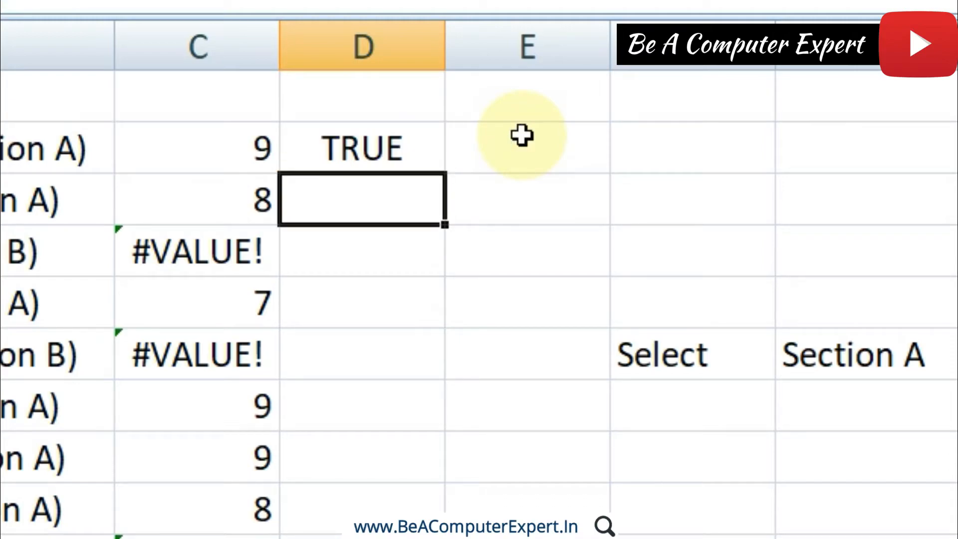
left_click(376, 145)
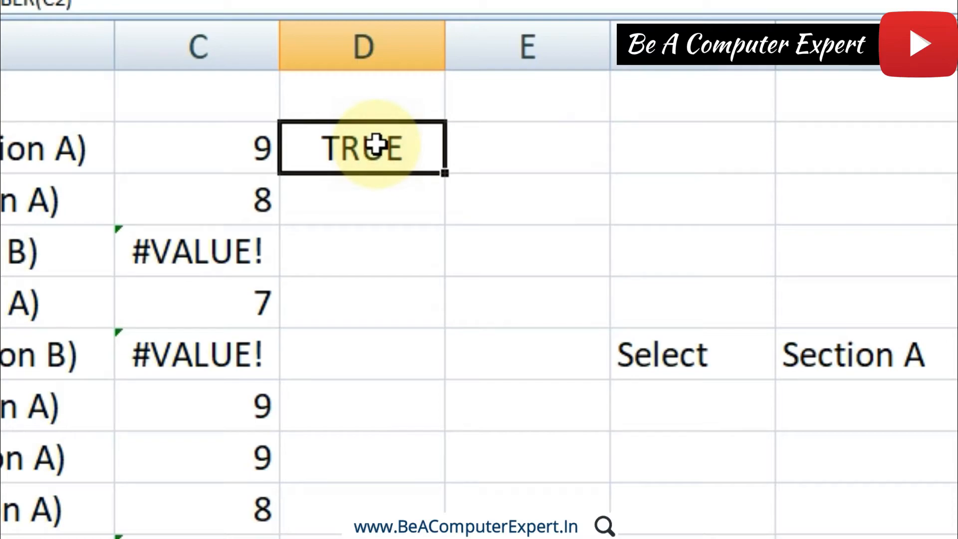
left_click(259, 139)
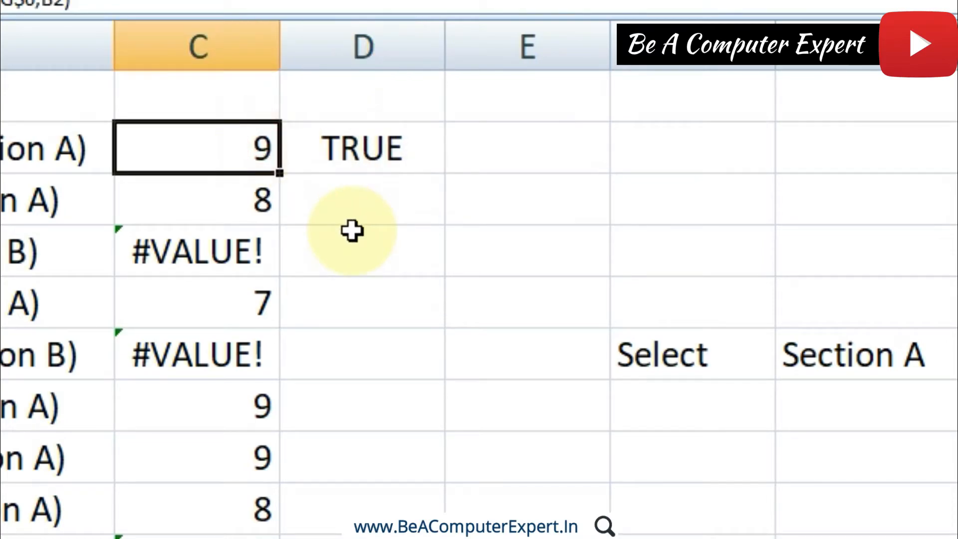
left_click(376, 150)
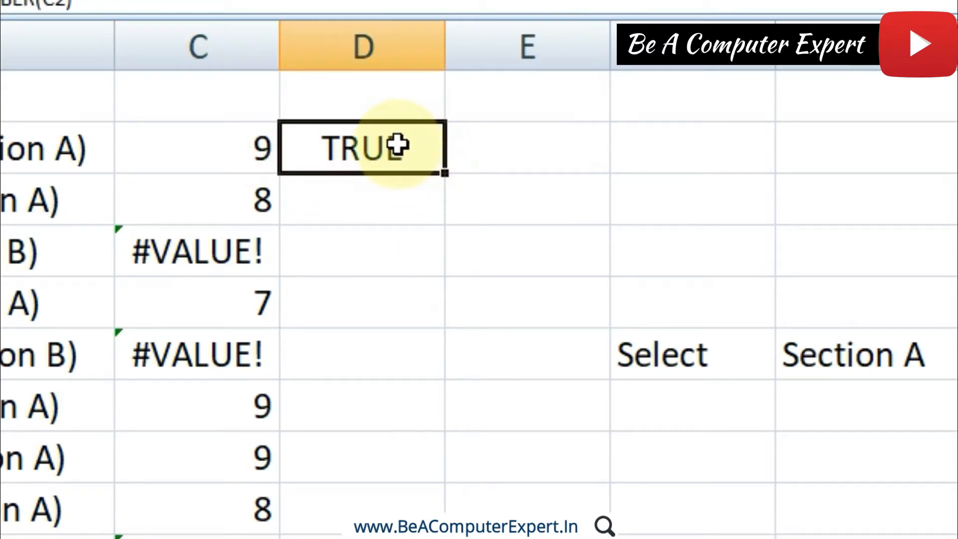
double_click(377, 146)
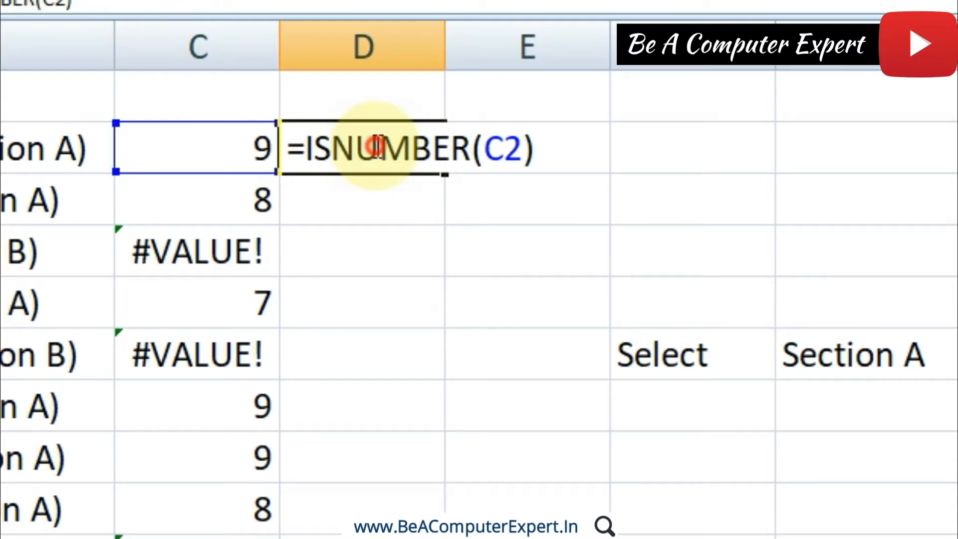
left_click_drag(521, 146, 496, 145)
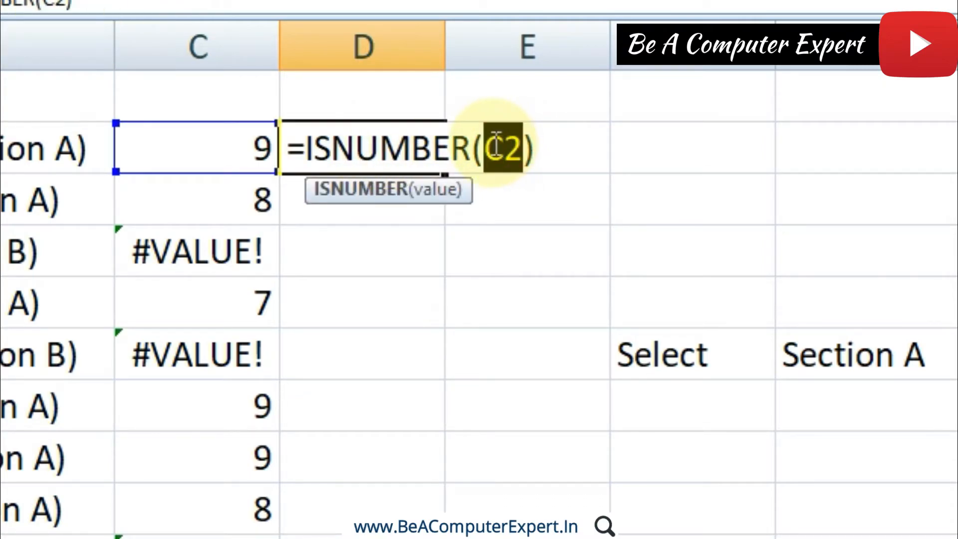
key("Return")
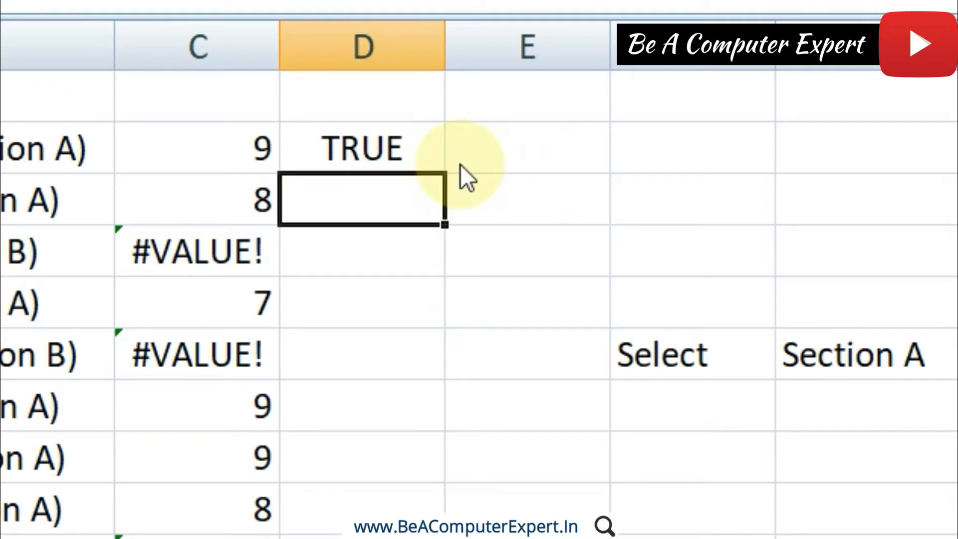
- Fill the ISNUMBER formula from cell D2 down to D11 for all the students
left_click(421, 147)
left_click_drag(446, 172, 451, 466)
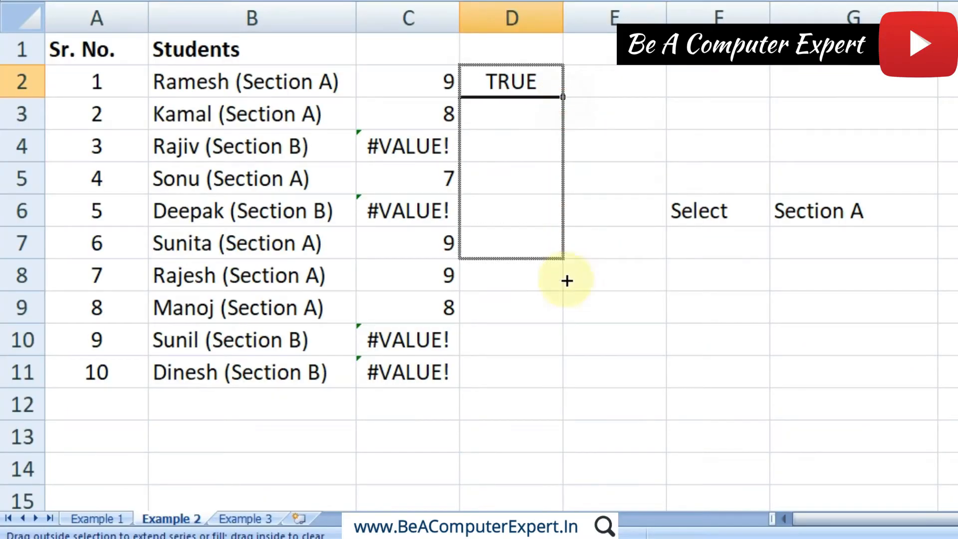
left_click_drag(567, 281, 567, 381)
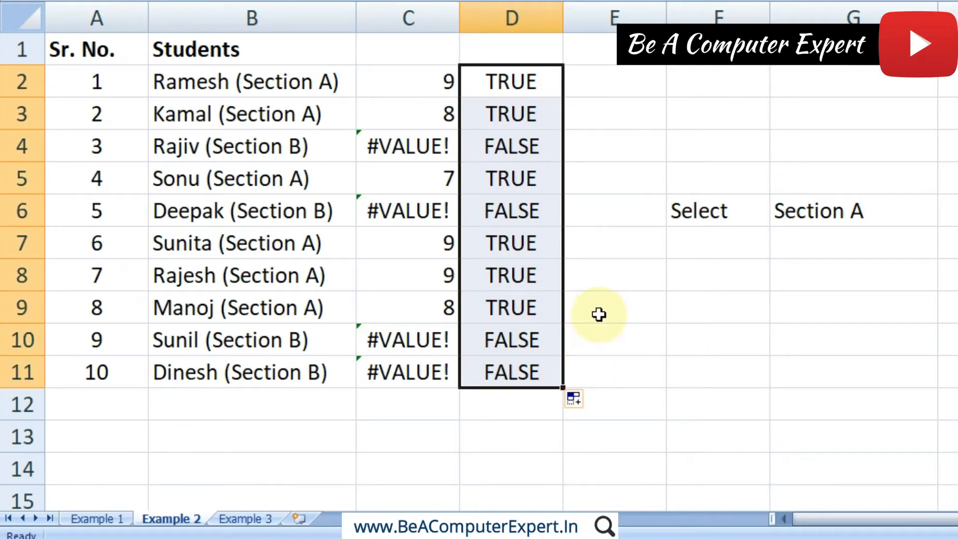
- Compare the ISNUMBER results in column D with the FIND results in column C while Section A is selected
left_click(439, 143)
left_click(494, 145)
left_click(429, 210)
left_click(494, 210)
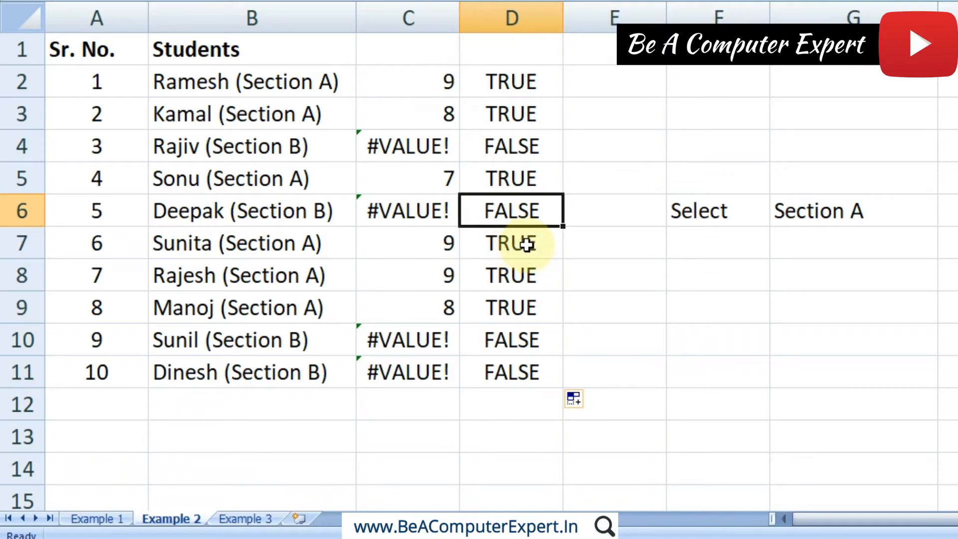
left_click(443, 240)
left_click(447, 276)
left_click(444, 306)
left_click(806, 209)
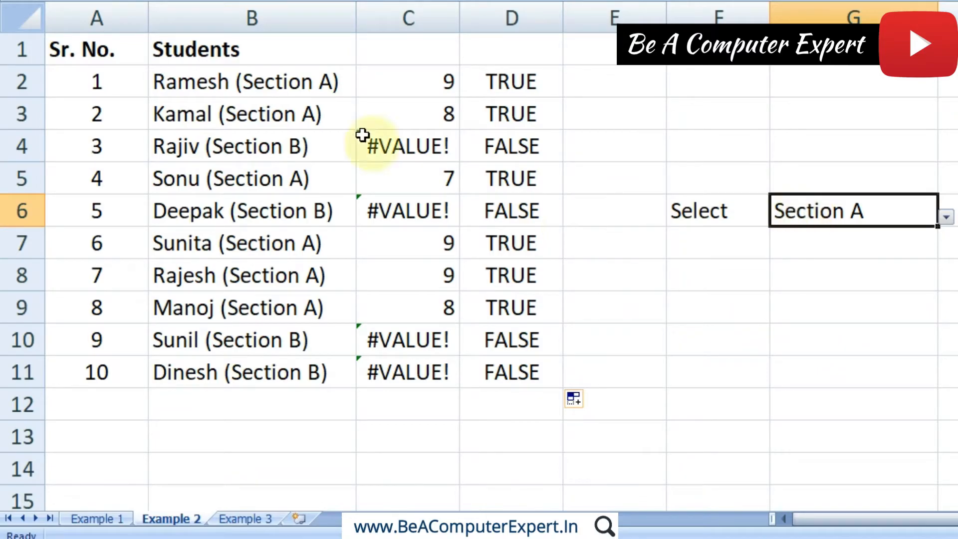
left_click(406, 80)
left_click(522, 81)
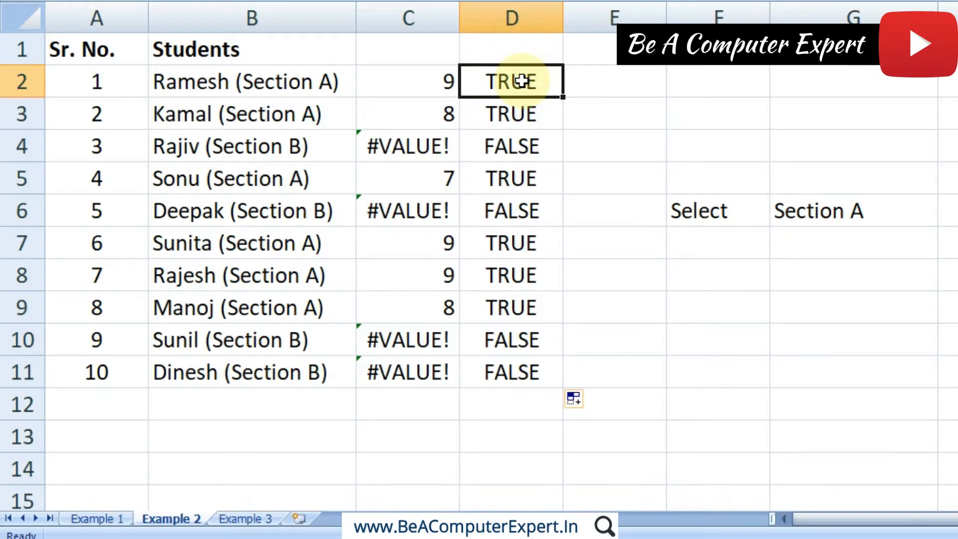
left_click(518, 79)
left_click_drag(518, 79, 510, 368)
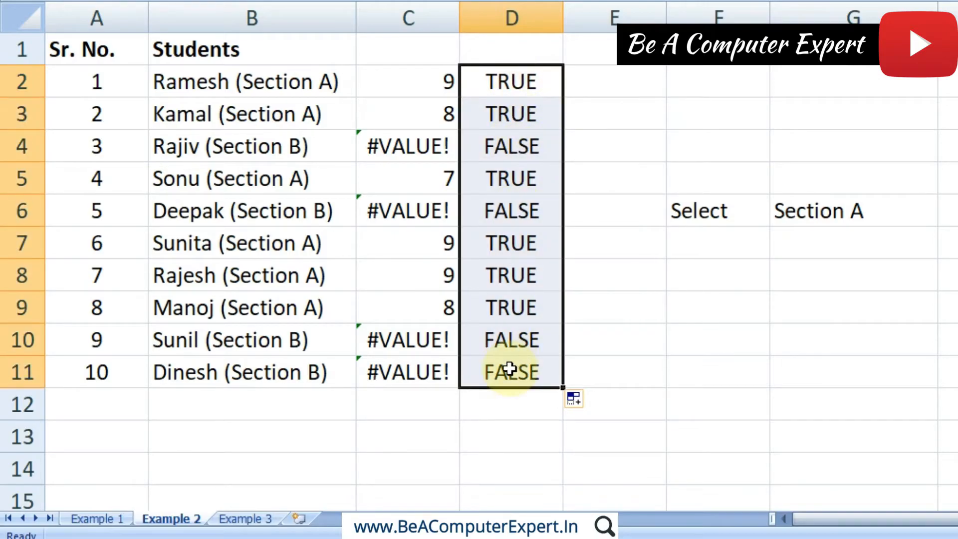
left_click(441, 83)
left_click_drag(439, 89, 499, 89)
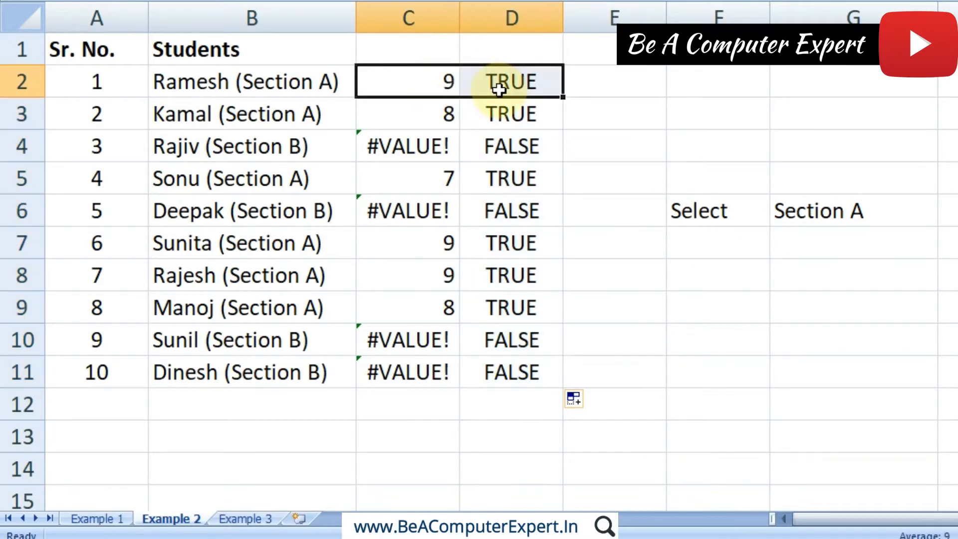
left_click(615, 85)
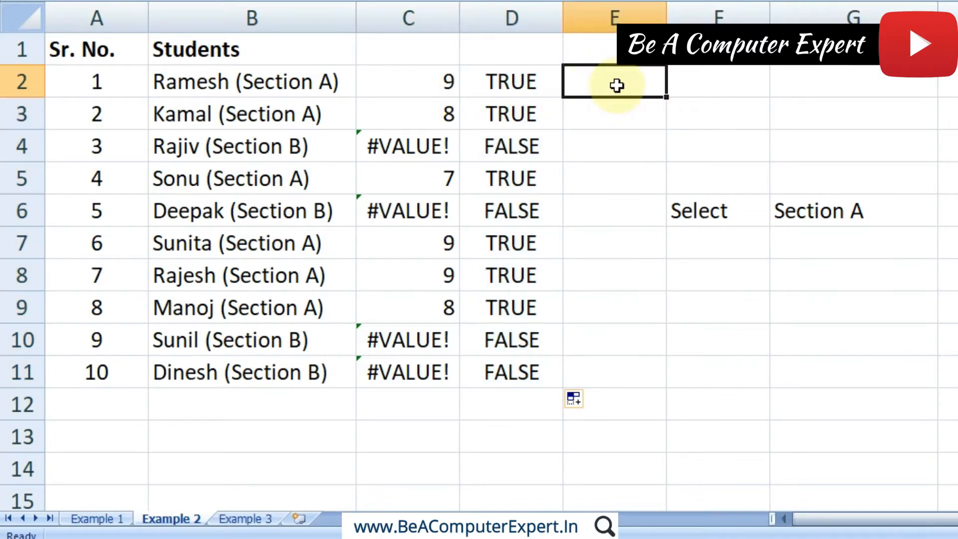
left_click(515, 80)
left_click(431, 81)
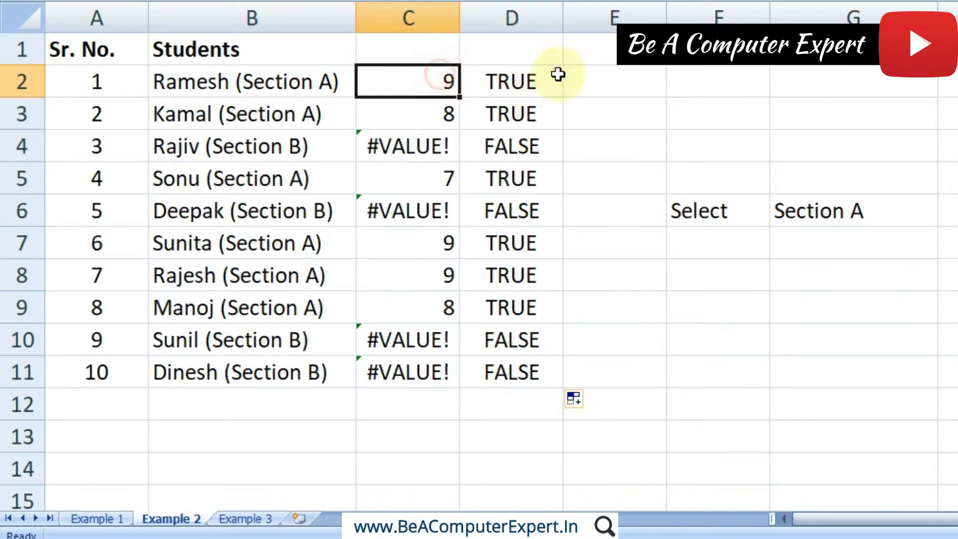
- Start an ISNUMBER formula in cell E2 with a nested FIND that uses the absolute reference $G$6 as its search text
left_click(612, 76)
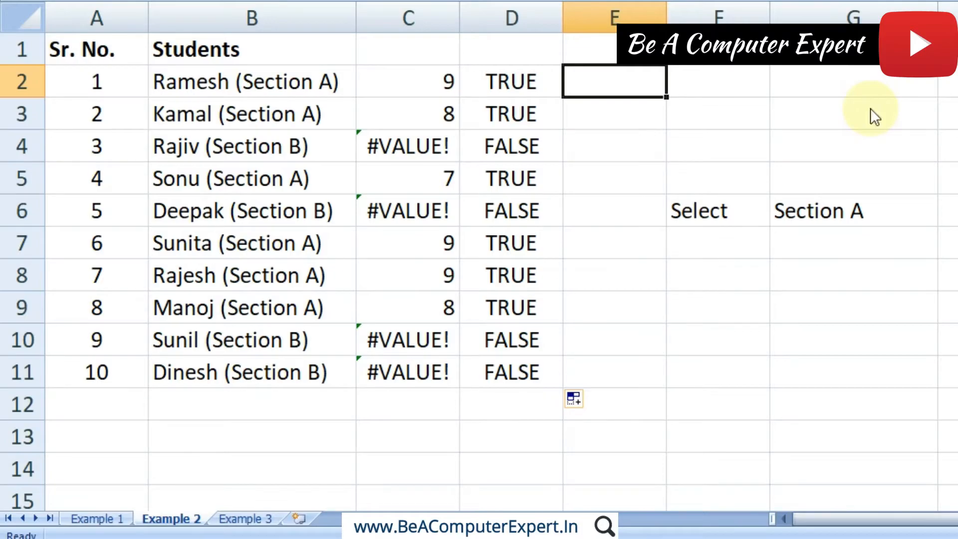
type("=isnumbe")
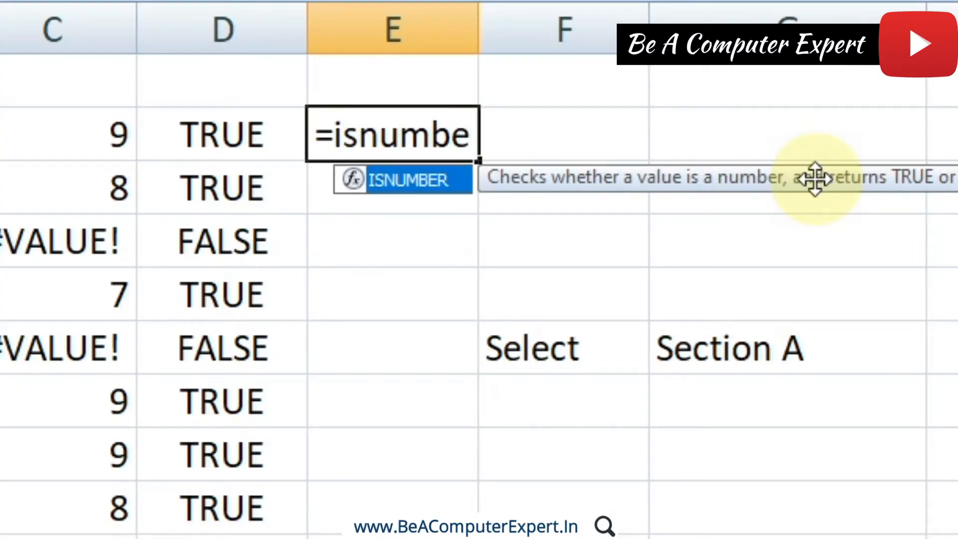
type("r(find")
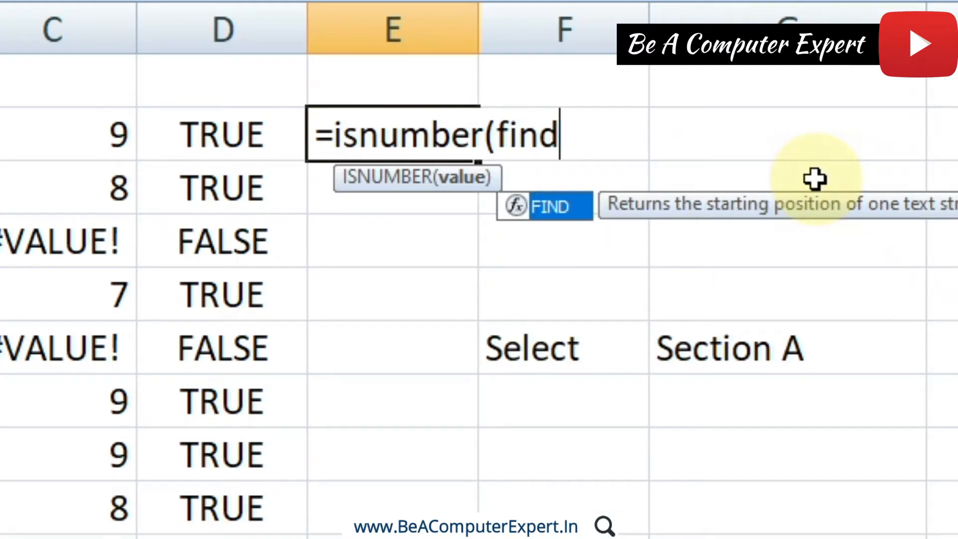
type("(")
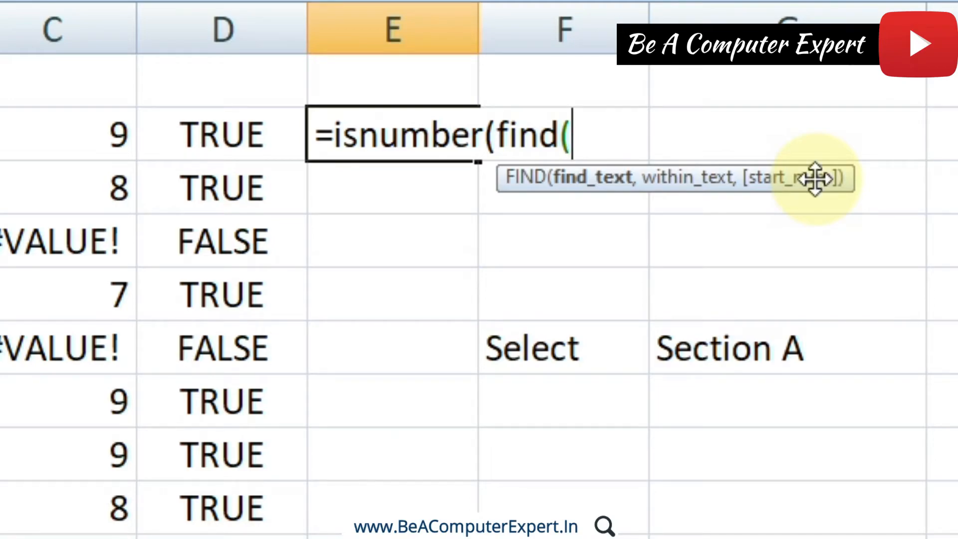
left_click(723, 342)
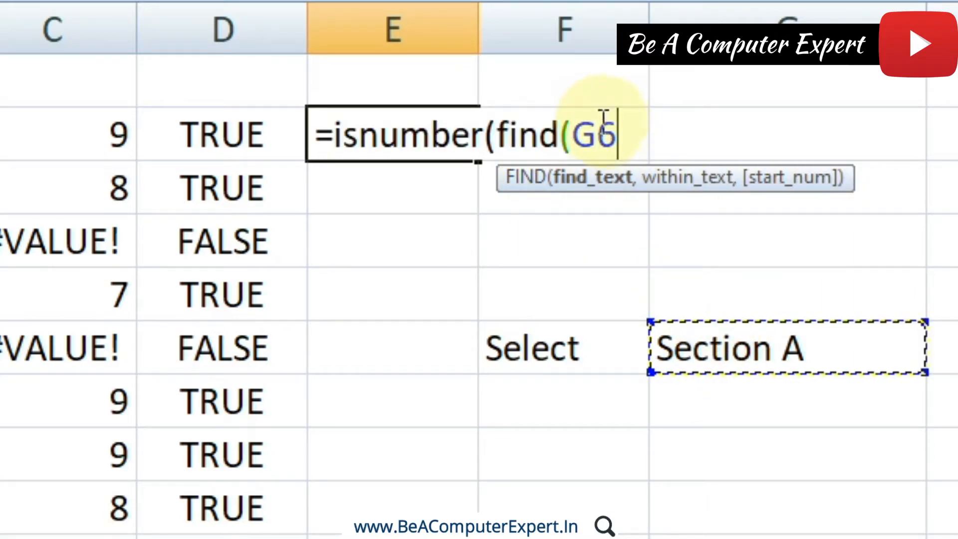
left_click(583, 119)
type("$")
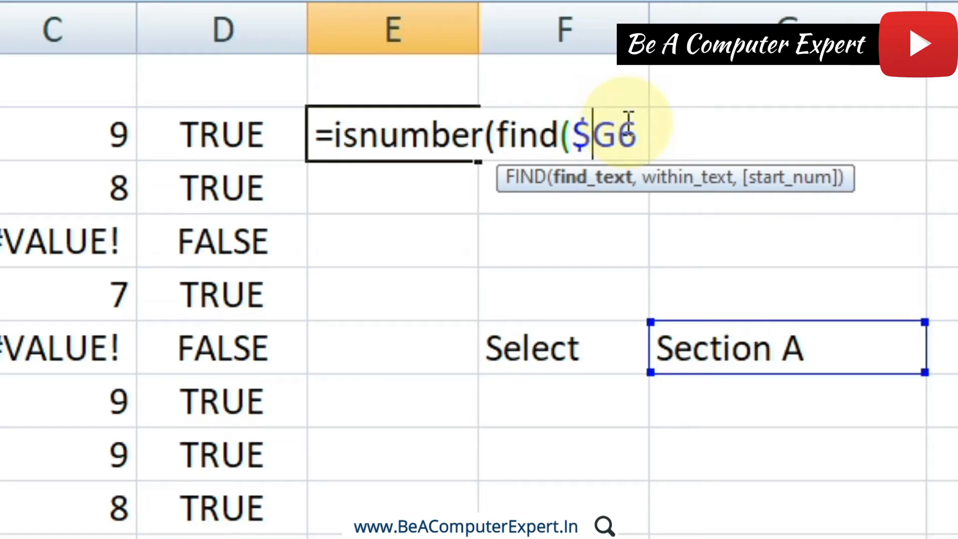
left_click(628, 129)
type("$")
left_click(672, 131)
type(",")
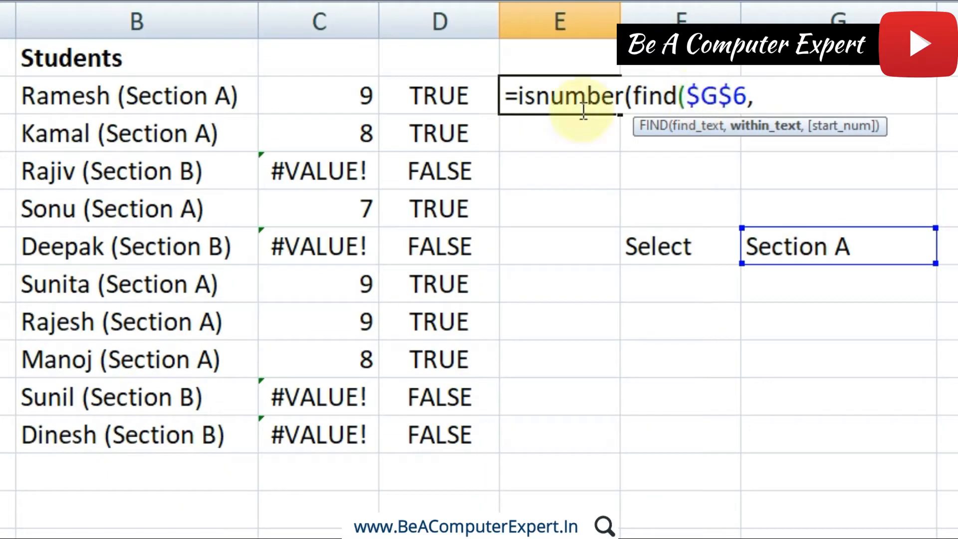
- Complete the E2 formula as =ISNUMBER(FIND($G$6,B2)), with the first student's cell as the text to search within
left_click(158, 88)
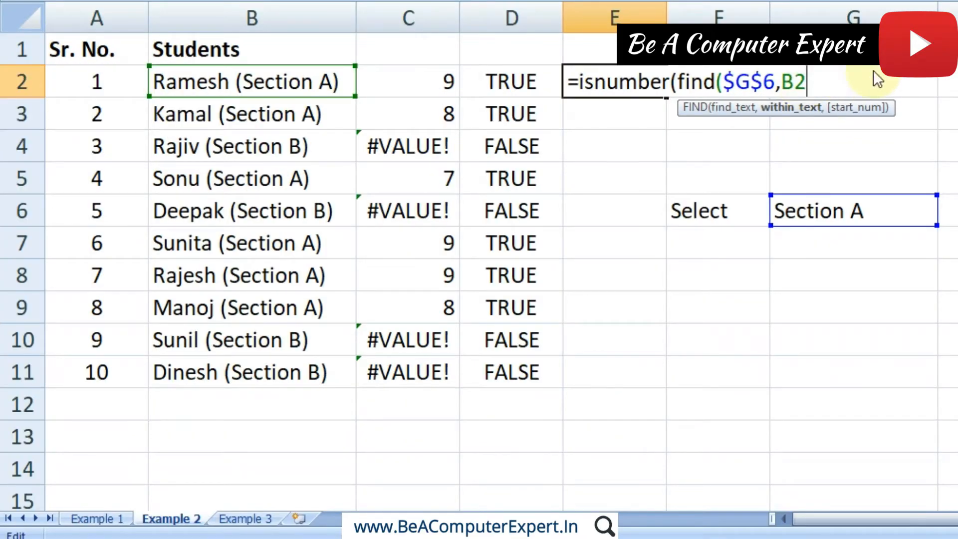
type(")")
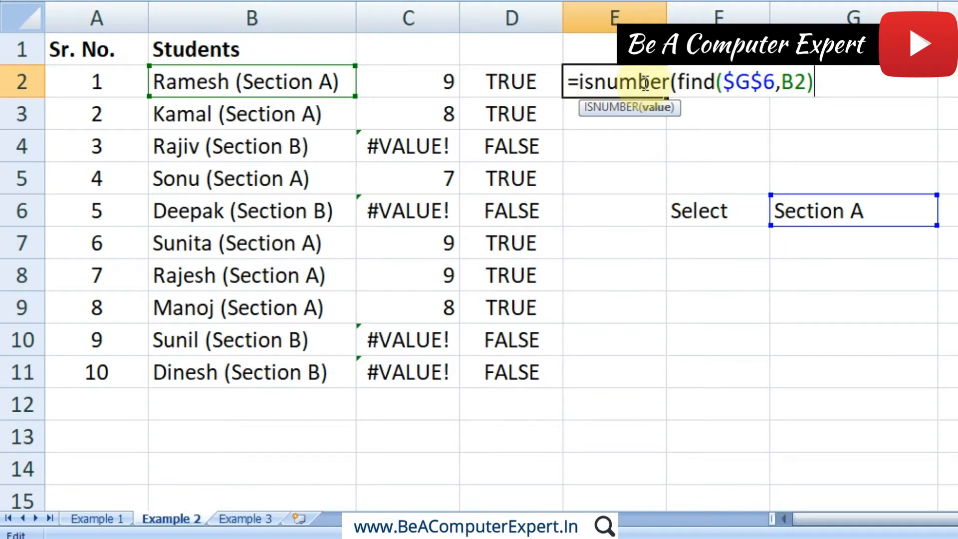
type(")")
key("Return")
- Fill the combined ISNUMBER and FIND formula from cell E2 down to E11 for all the students
left_click(504, 80)
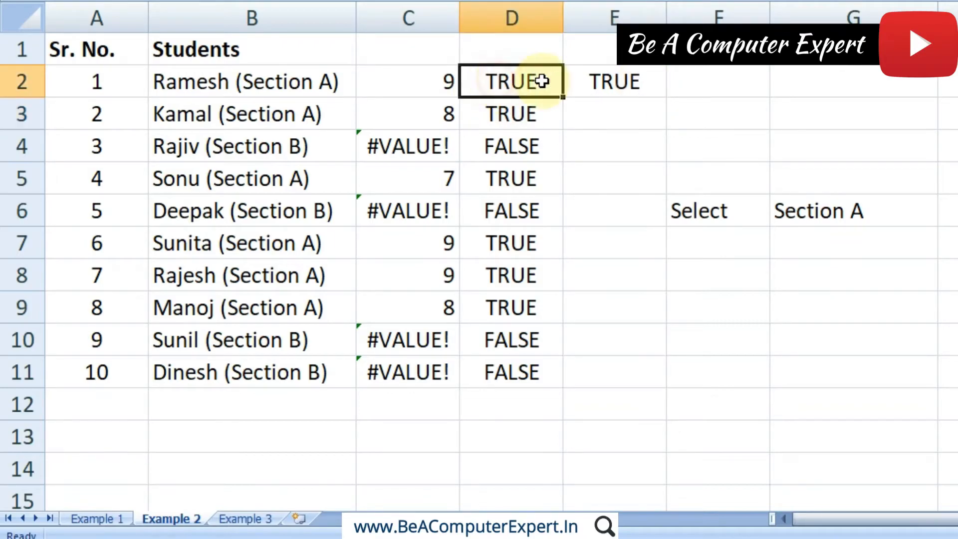
left_click(574, 81)
left_click_drag(666, 98, 660, 376)
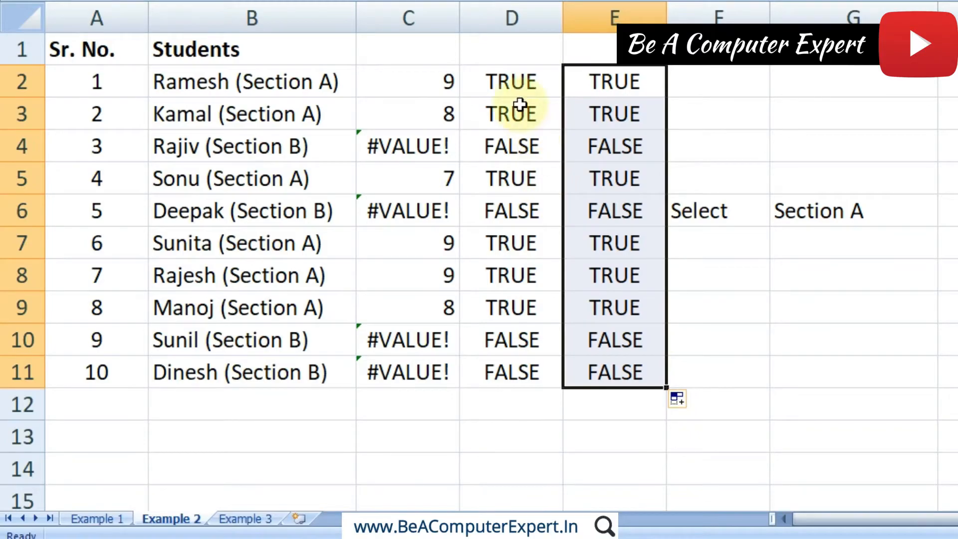
- Compare the formulas in D2 and E2 and the results in columns D and E without changing them
left_click(514, 80)
double_click(508, 80)
double_click(598, 82)
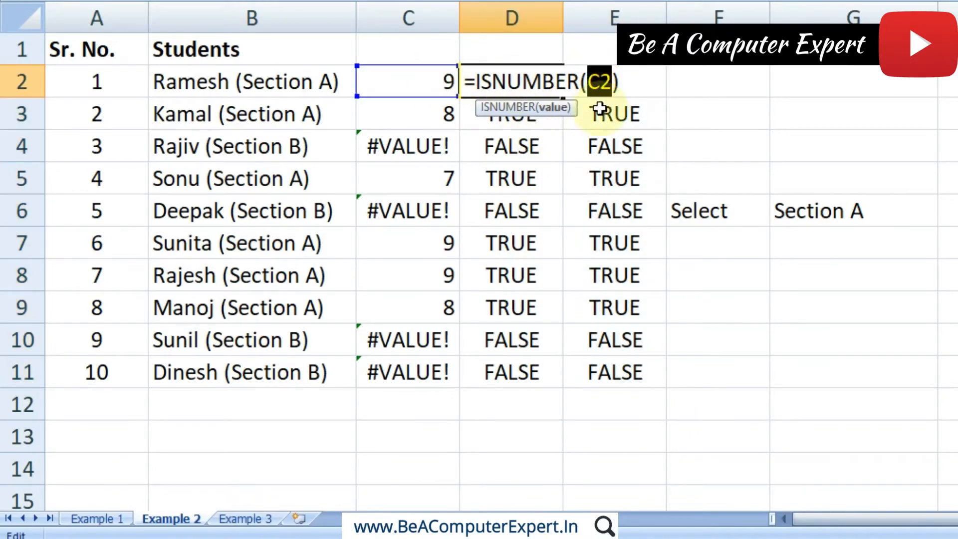
key("Escape")
left_click(635, 82)
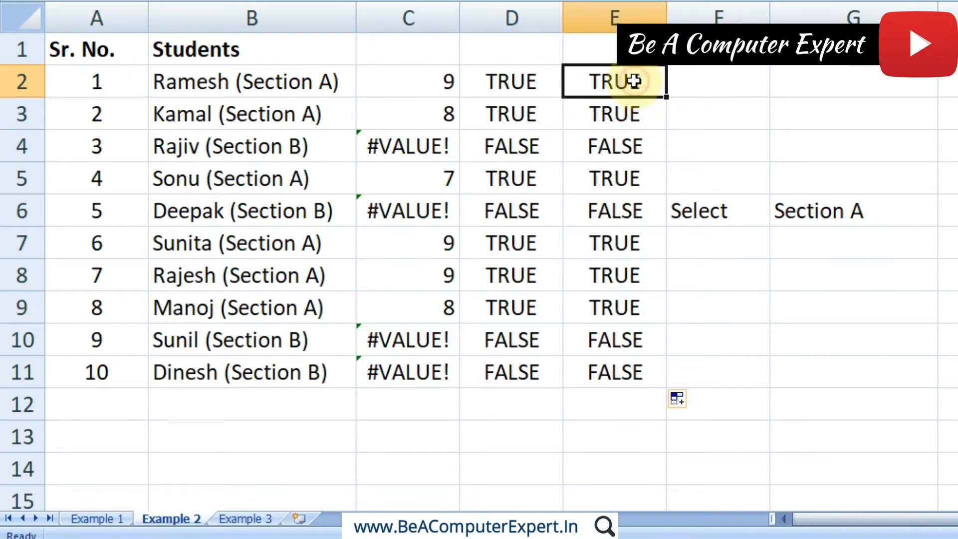
double_click(634, 82)
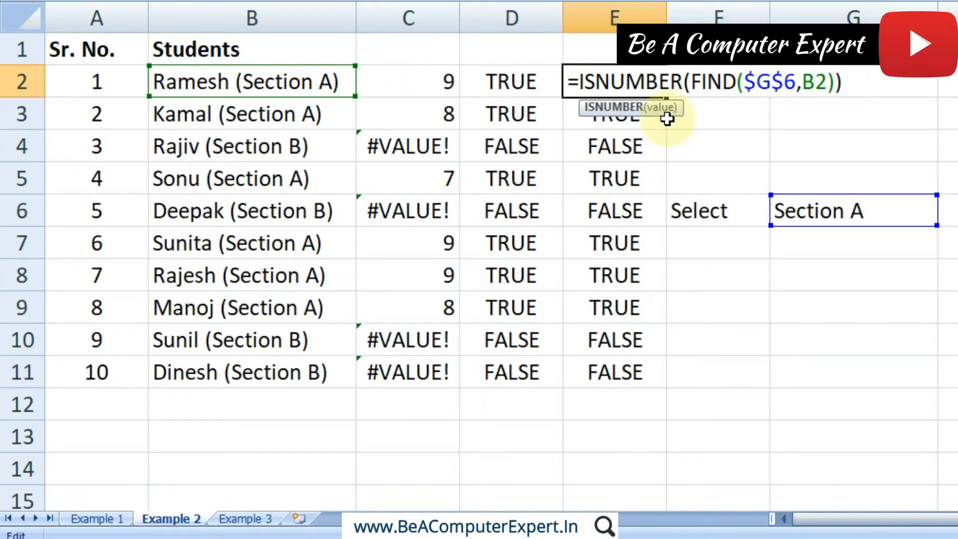
key("Escape")
left_click_drag(505, 80, 506, 358)
left_click_drag(614, 75, 619, 380)
left_click_drag(518, 411, 412, 77)
left_click_drag(639, 86, 630, 360)
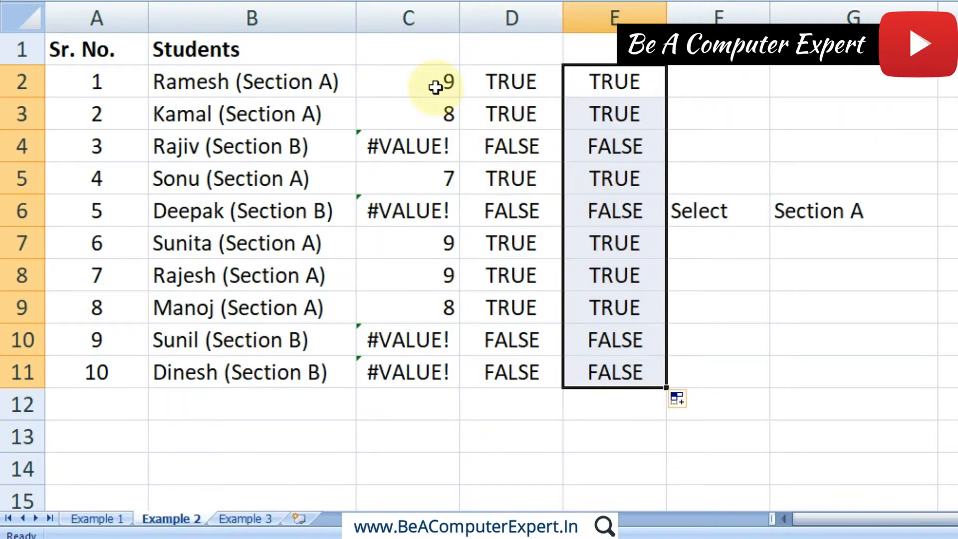
- Clear the helper results in C2:D11 and check the combined formula in cell E2
left_click_drag(425, 80, 519, 372)
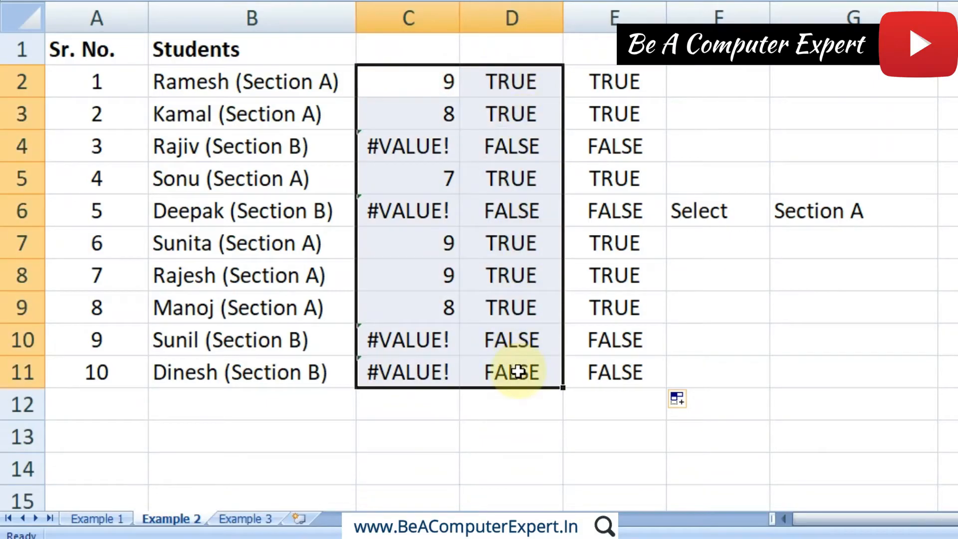
key("Delete")
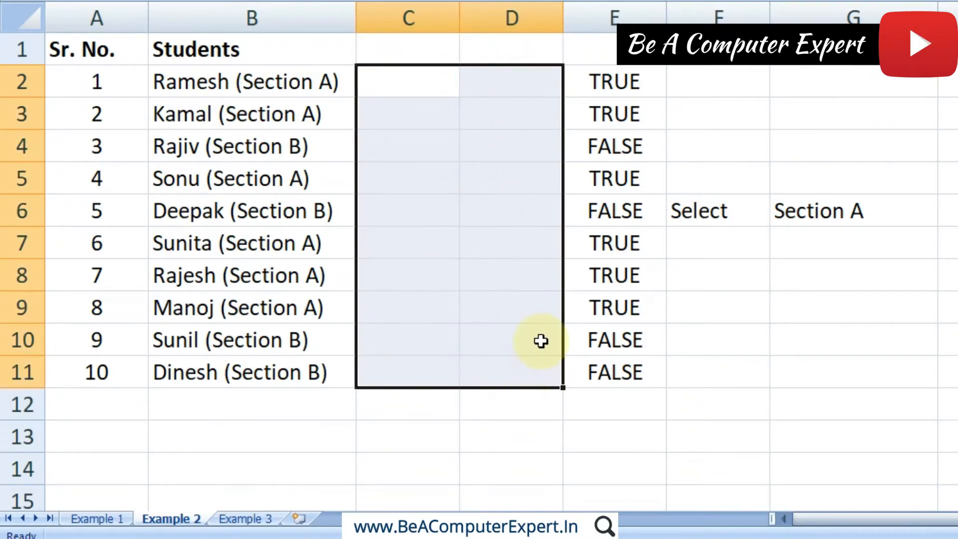
left_click(622, 91)
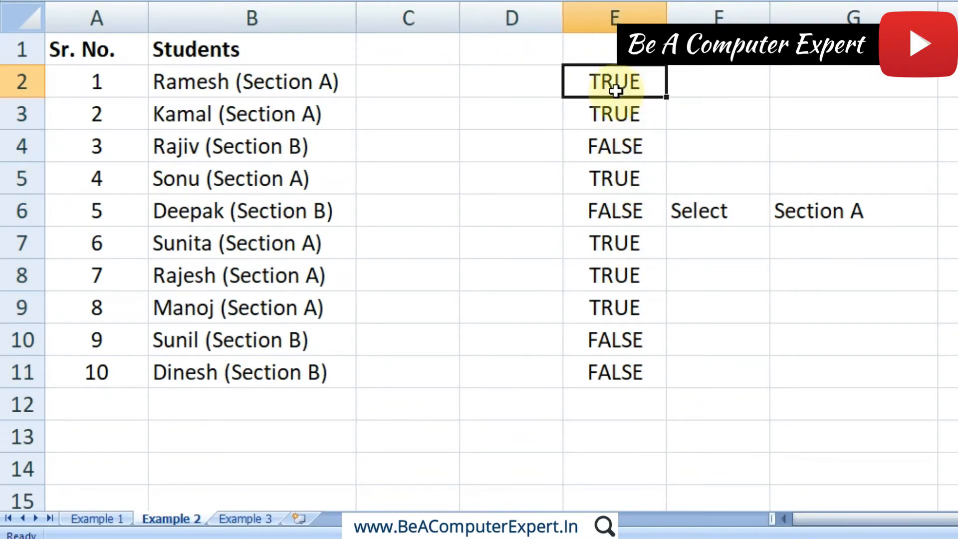
double_click(612, 86)
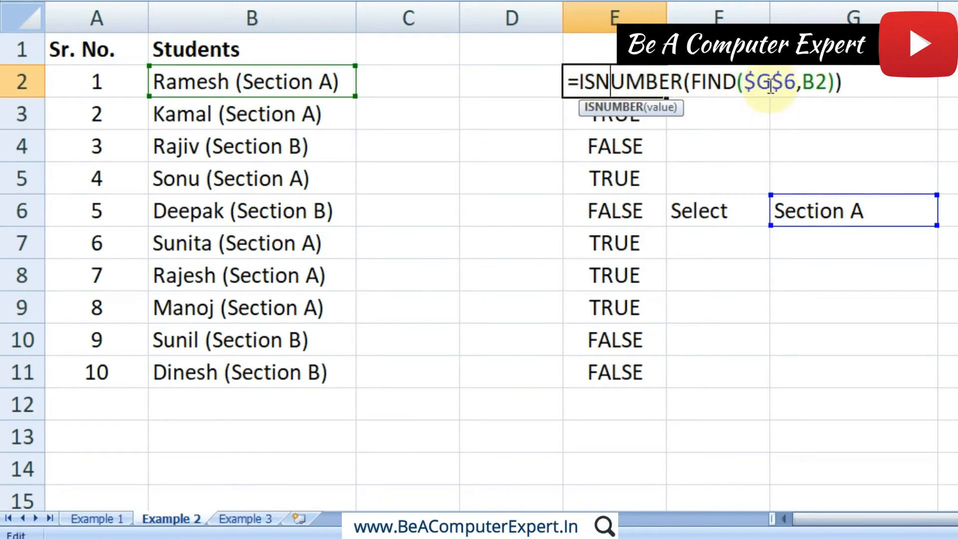
key("Escape")
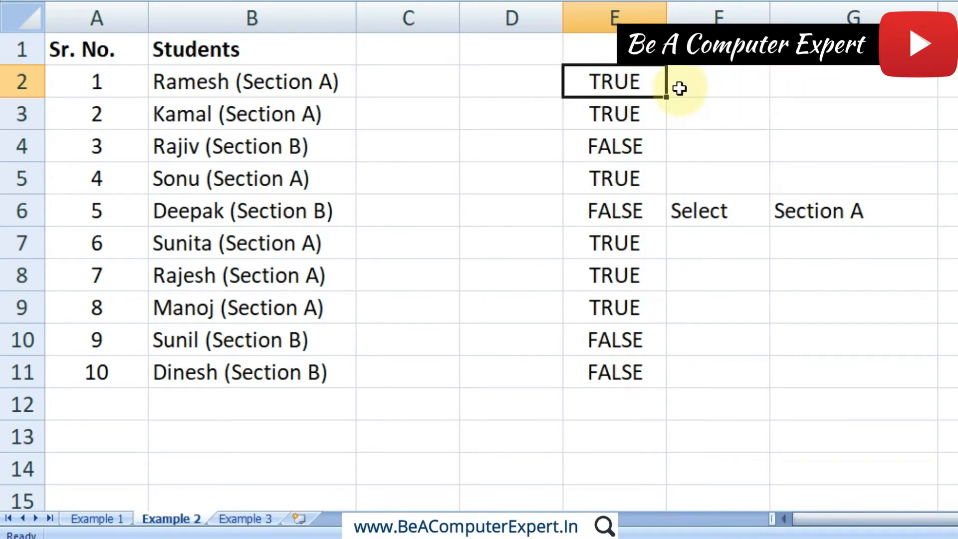
- Review the column E results for the Section A students and the full formula behind them in cell E2
left_click(616, 116)
left_click(616, 177)
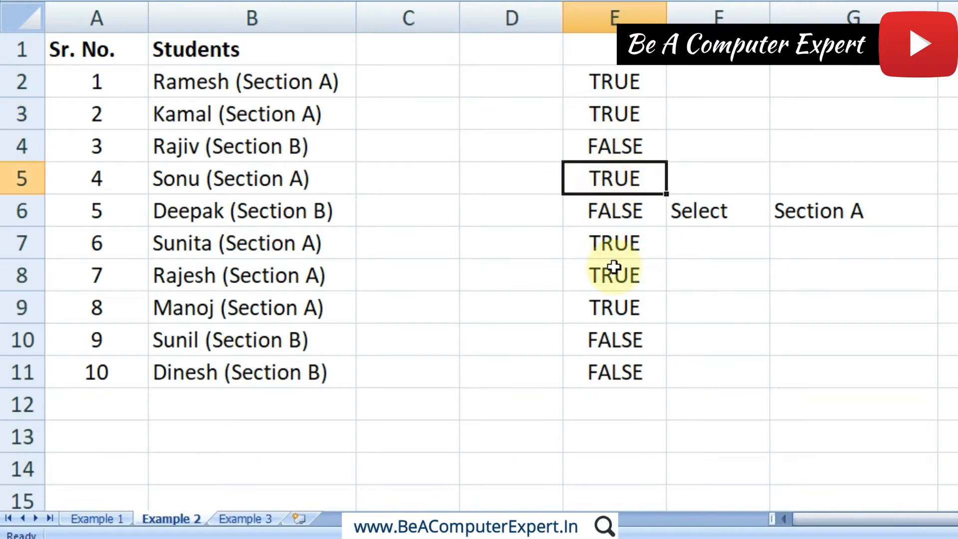
left_click(614, 247)
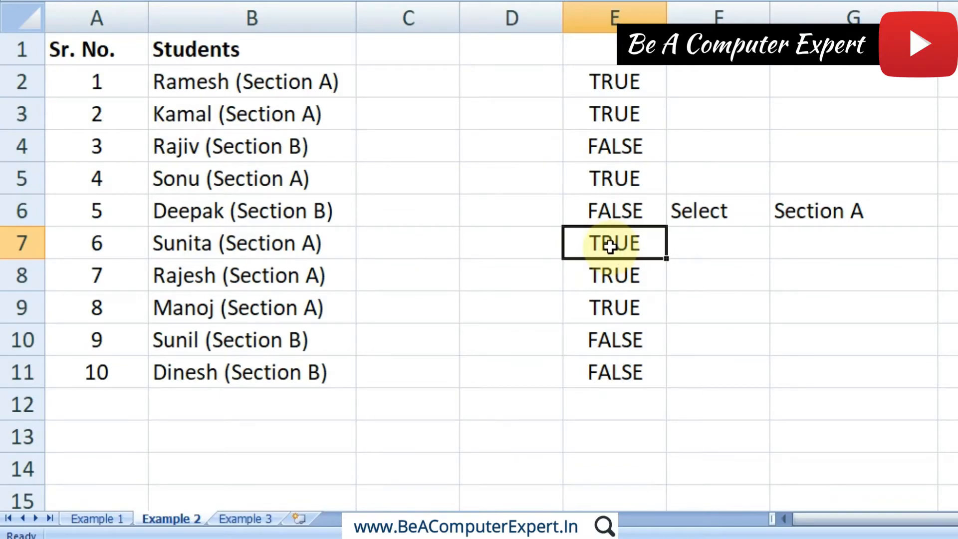
double_click(642, 79)
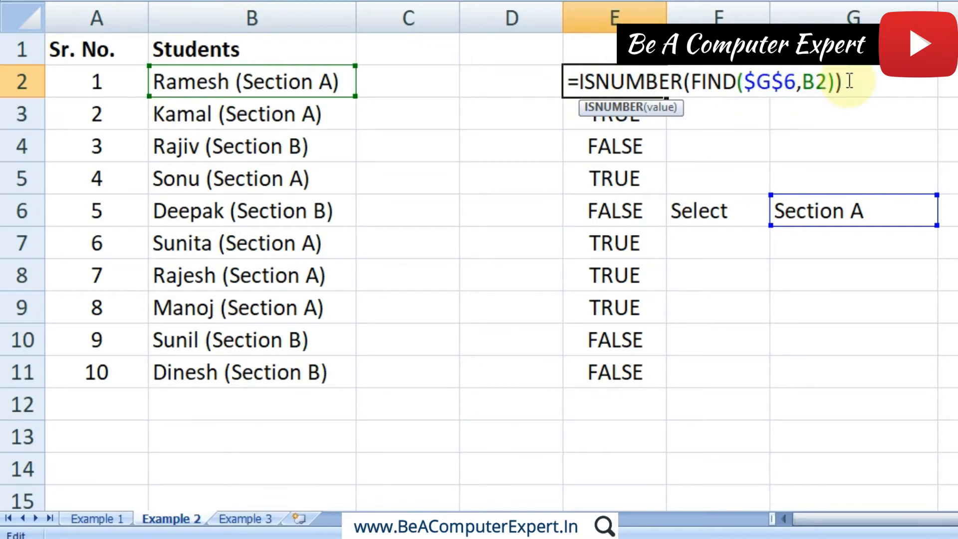
left_click_drag(850, 81, 565, 82)
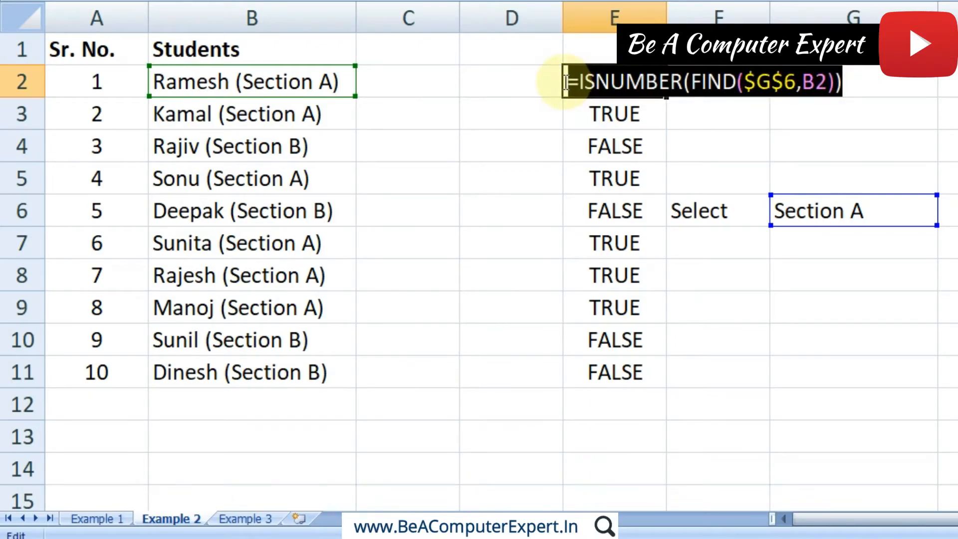
key("Escape")
- Copy the full formula text =ISNUMBER(FIND($G$6,B2)) from cell E2 and leave the cell unchanged
double_click(619, 82)
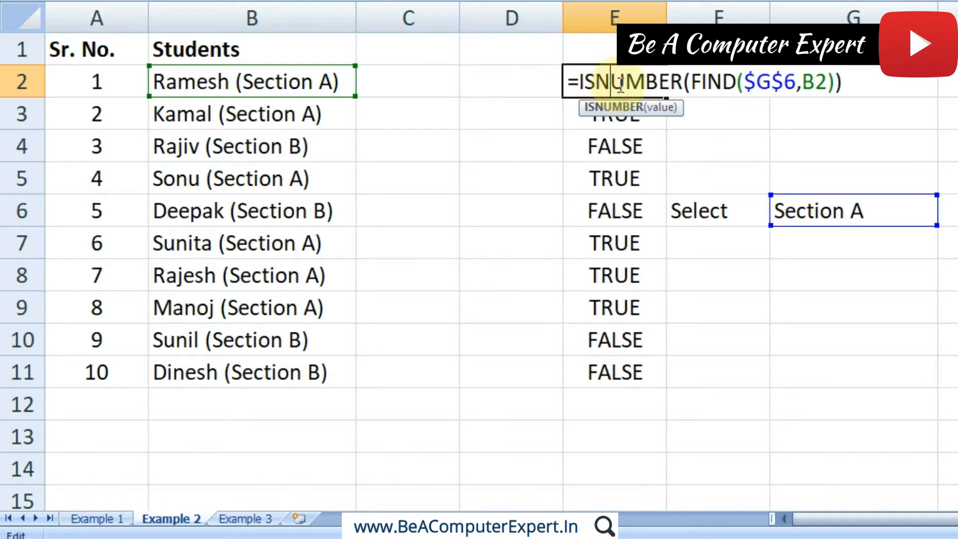
left_click_drag(852, 82, 574, 89)
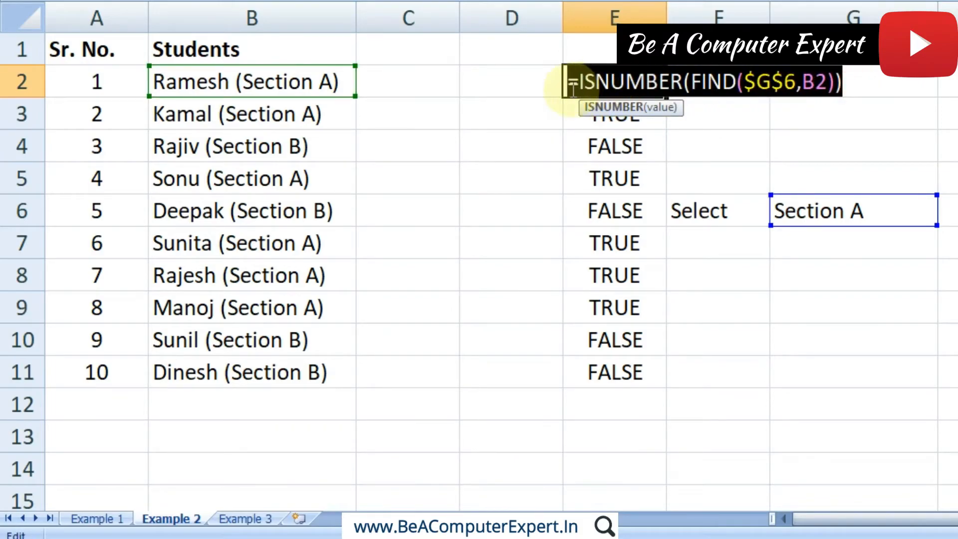
key("ctrl+c")
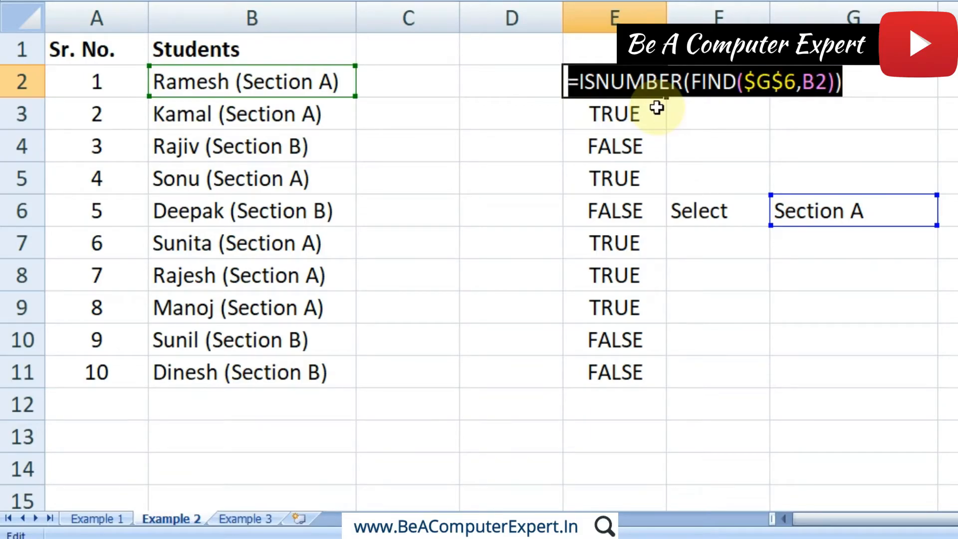
key("Escape")
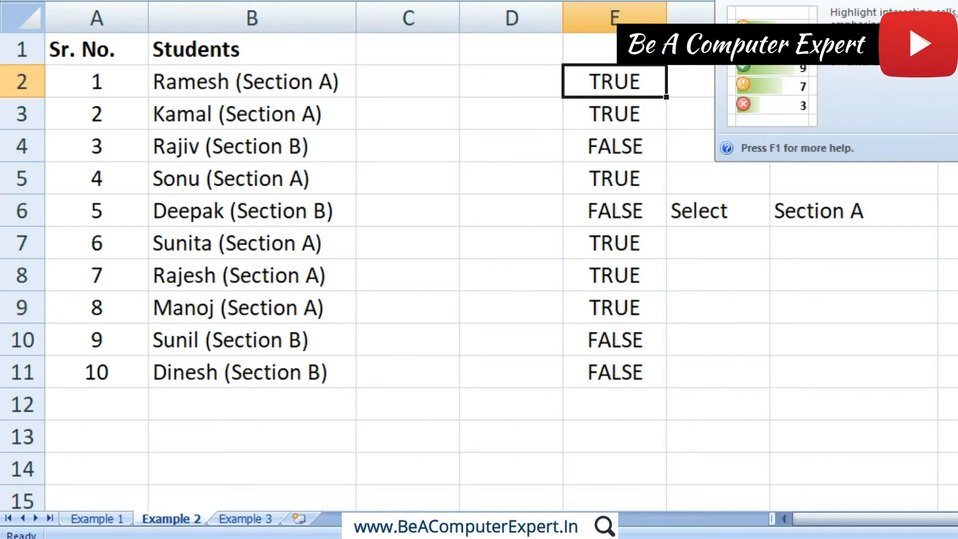
- Start a new conditional formatting rule for the students in B2:B11 that uses a formula to determine which cells to format
left_click(236, 78)
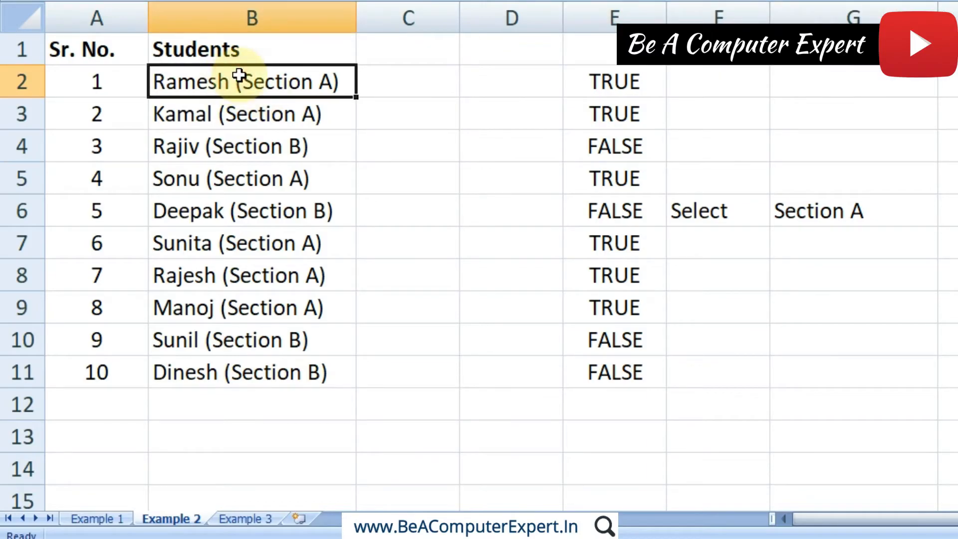
left_click_drag(237, 78, 241, 374)
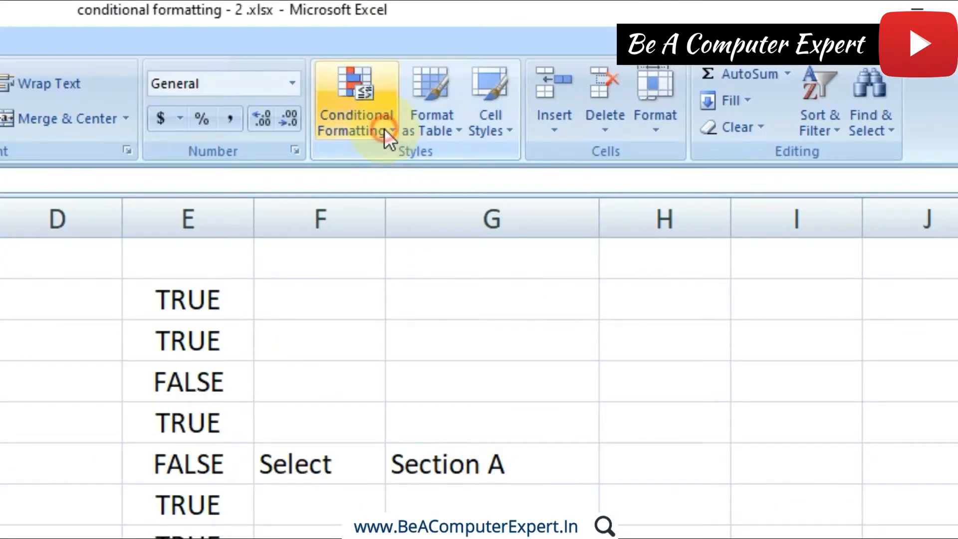
left_click(385, 129)
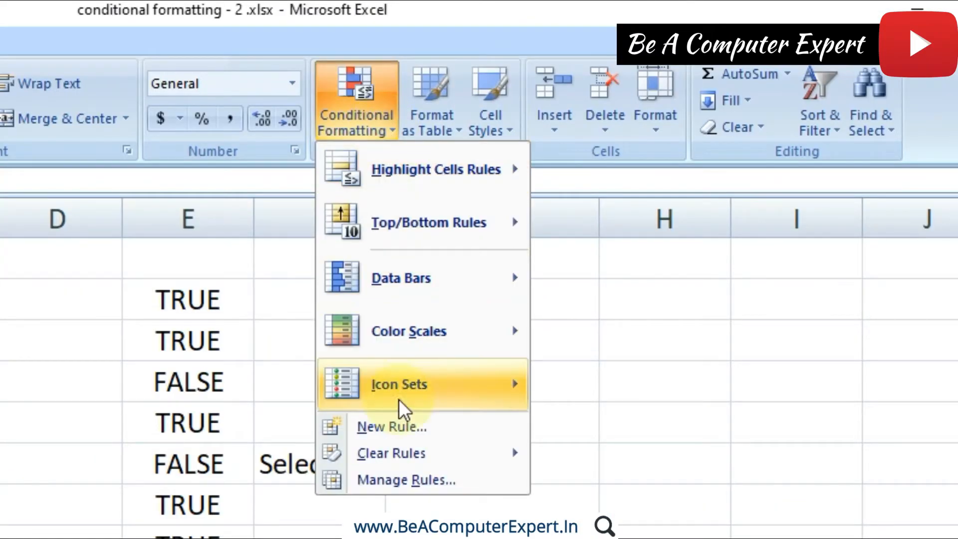
left_click(400, 427)
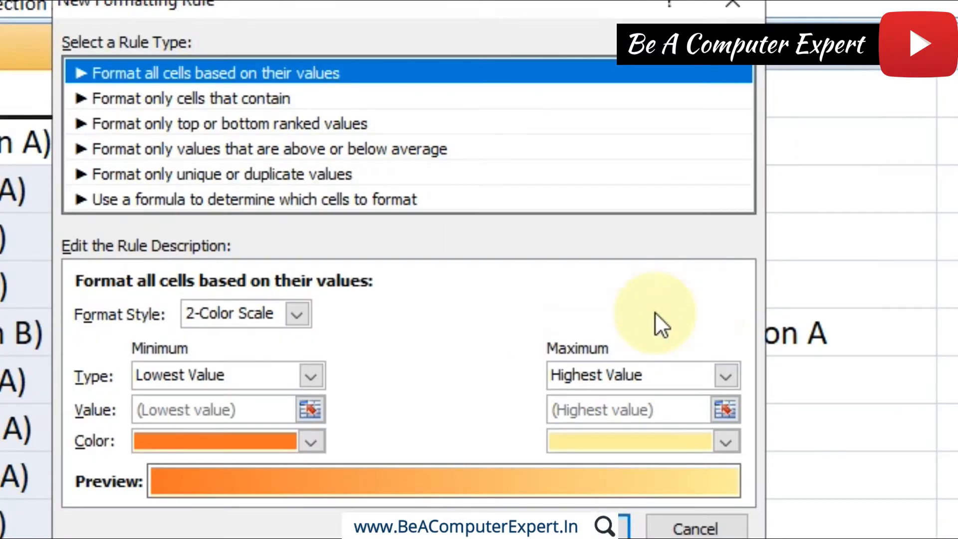
left_click(129, 199)
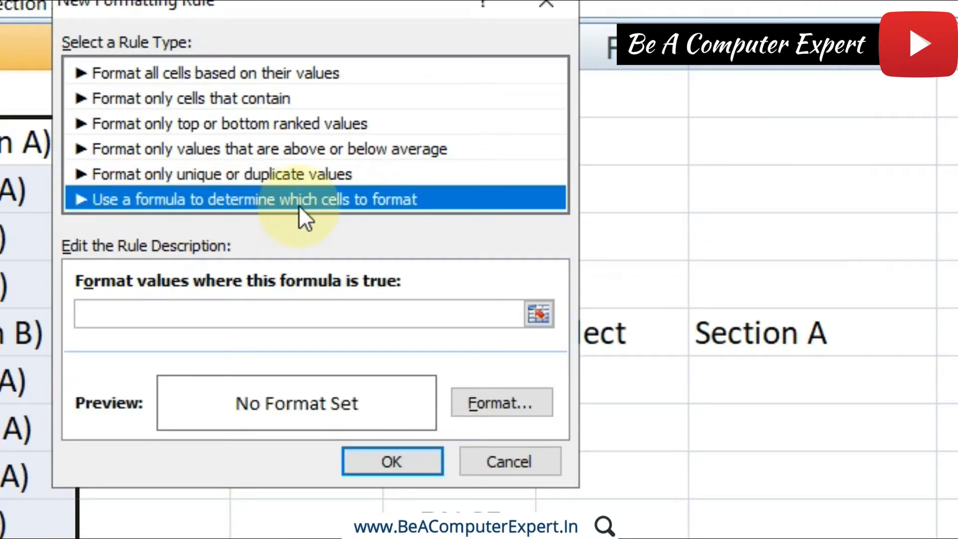
left_click_drag(337, 13, 482, 31)
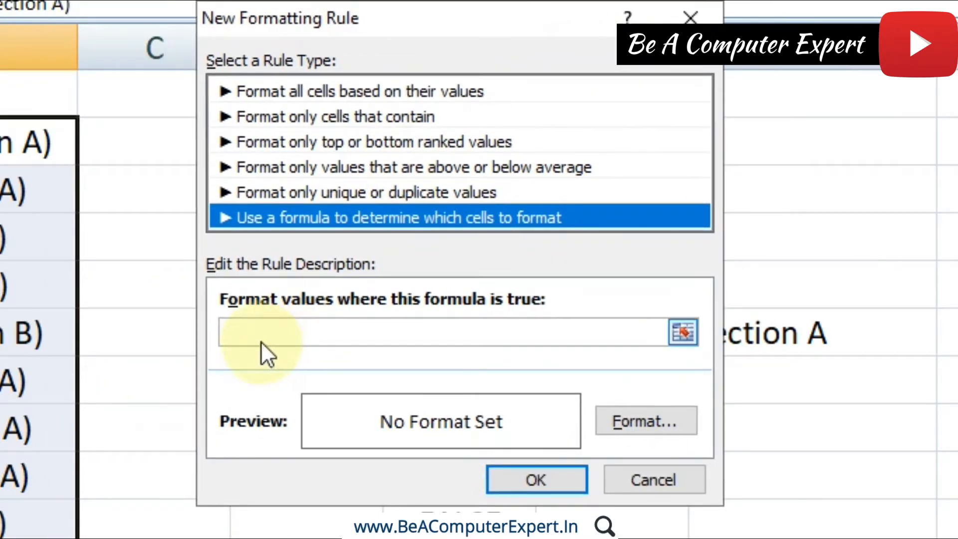
- Enter the copied formula =ISNUMBER(FIND($G$6,B2)) as the condition of the new rule and check its full text
left_click(276, 334)
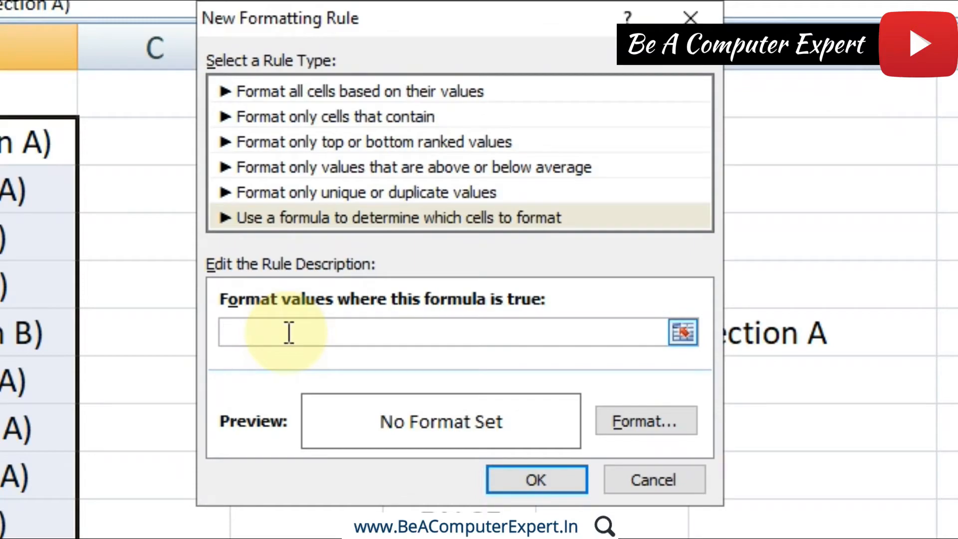
key("ctrl+v")
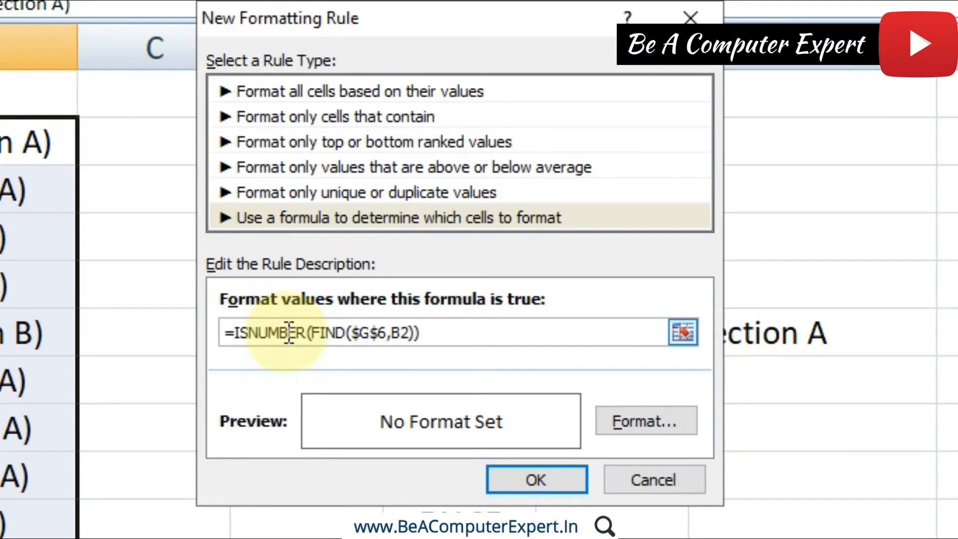
left_click_drag(443, 332, 213, 327)
left_click(451, 327)
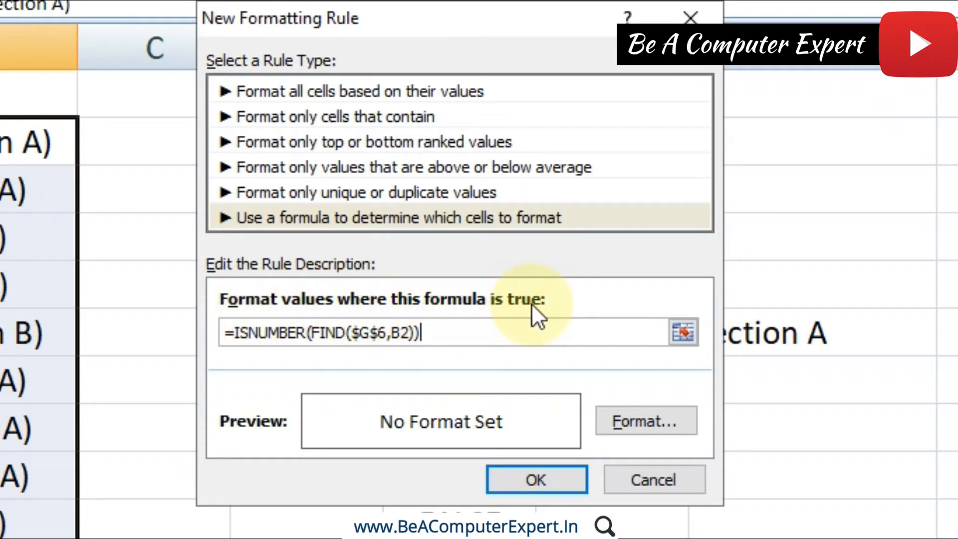
left_click_drag(455, 331, 223, 339)
left_click(435, 339)
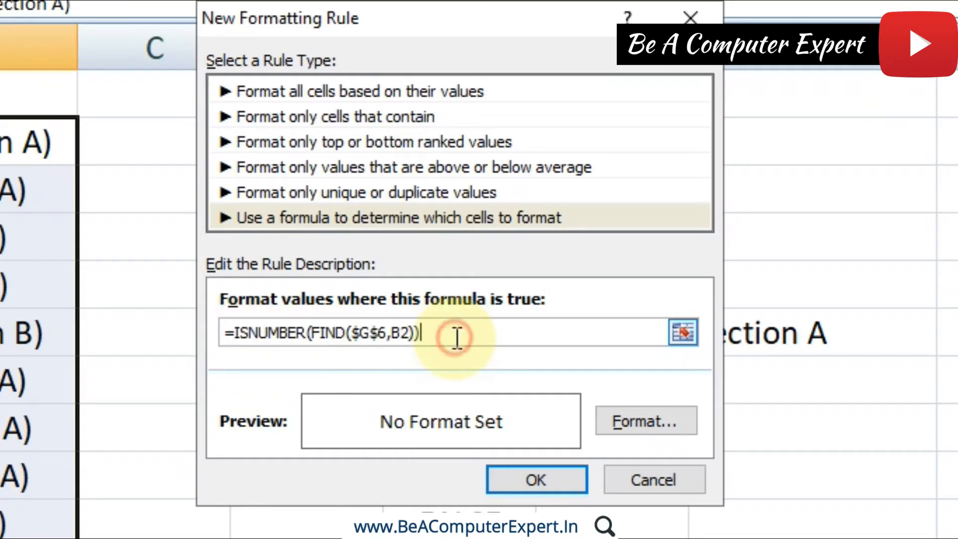
- Give the rule a yellow fill with bold dark red text and apply it to the student list
left_click(635, 423)
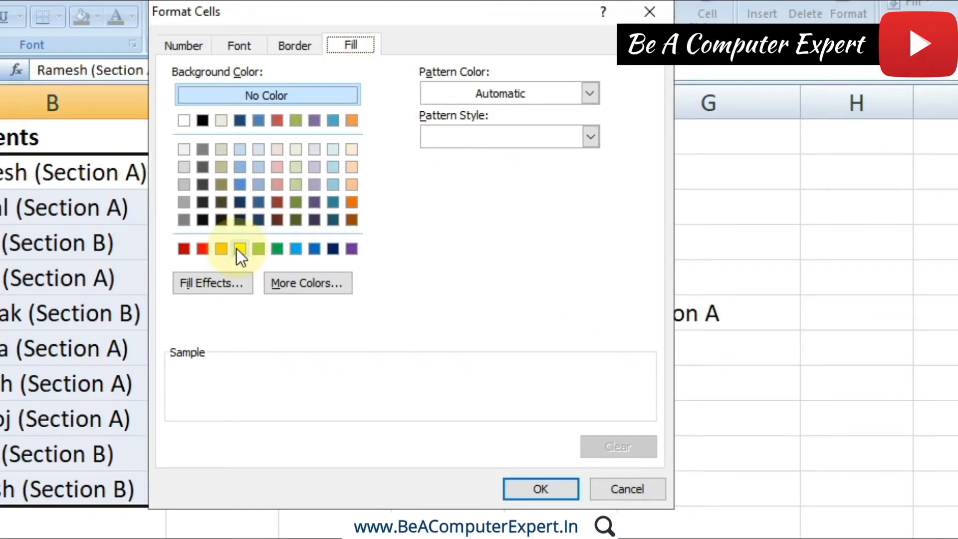
left_click(240, 250)
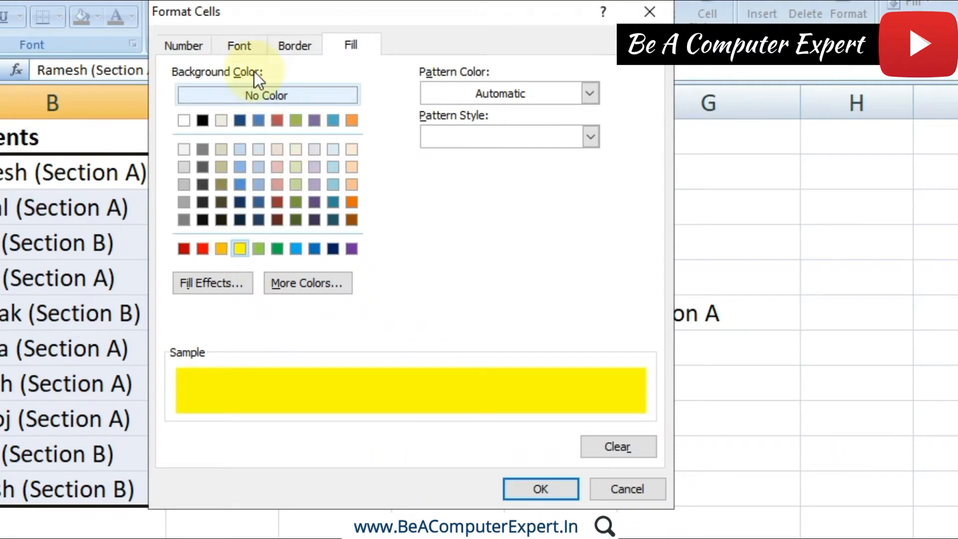
left_click(240, 47)
left_click(533, 218)
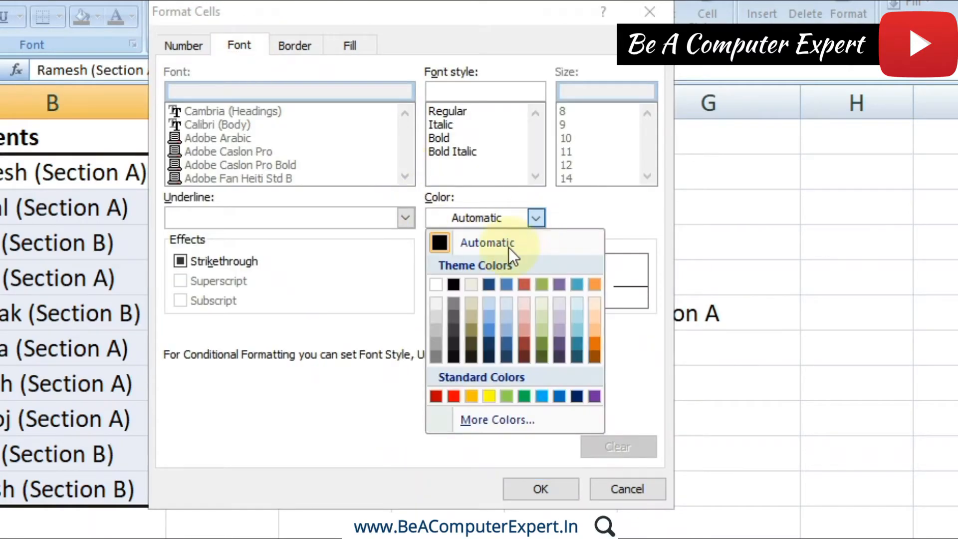
left_click(438, 396)
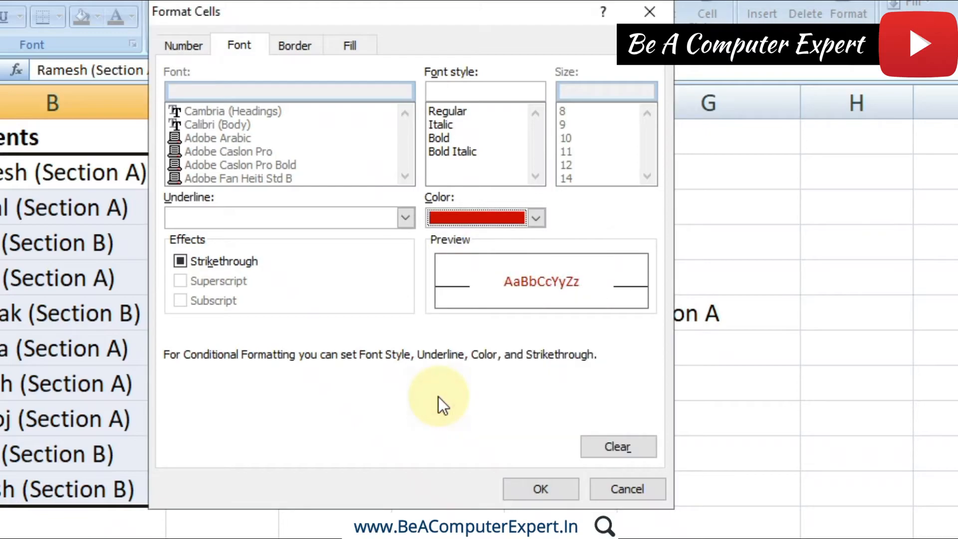
left_click(443, 140)
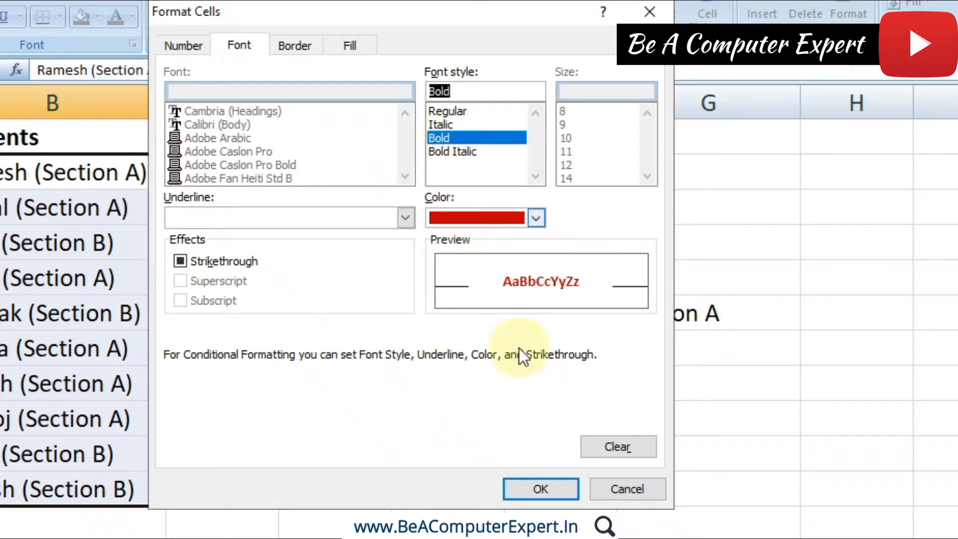
left_click(554, 490)
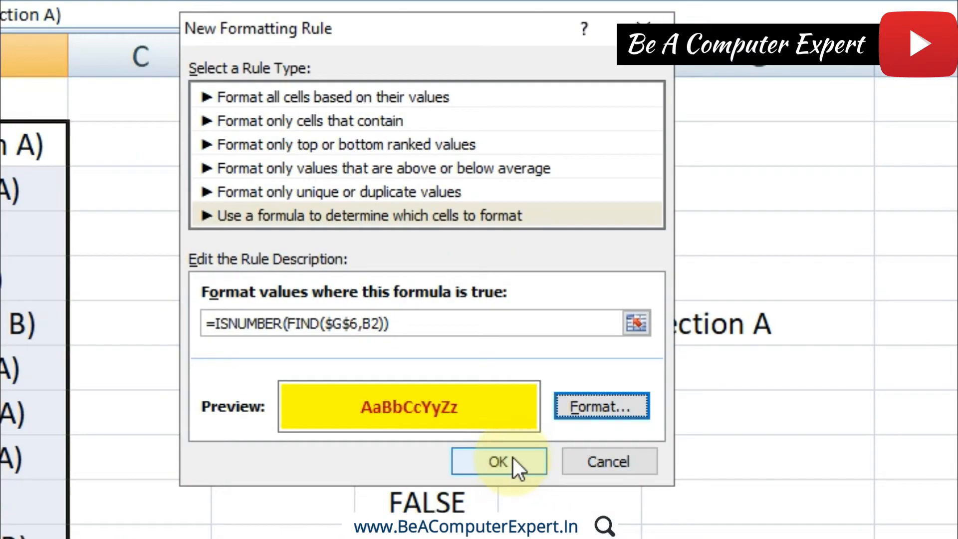
left_click(513, 460)
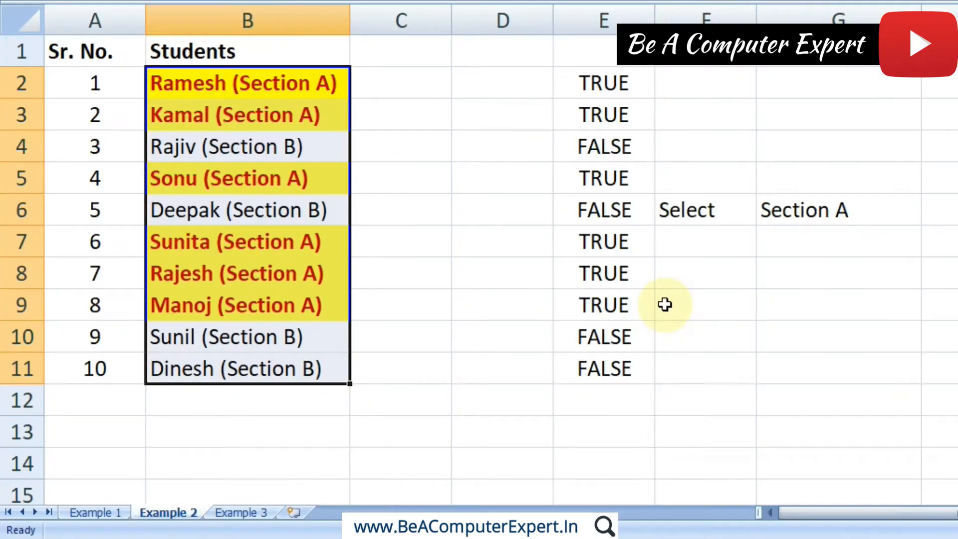
- Examine each highlighted Section A student in column B against the section chosen in G6
left_click(665, 305)
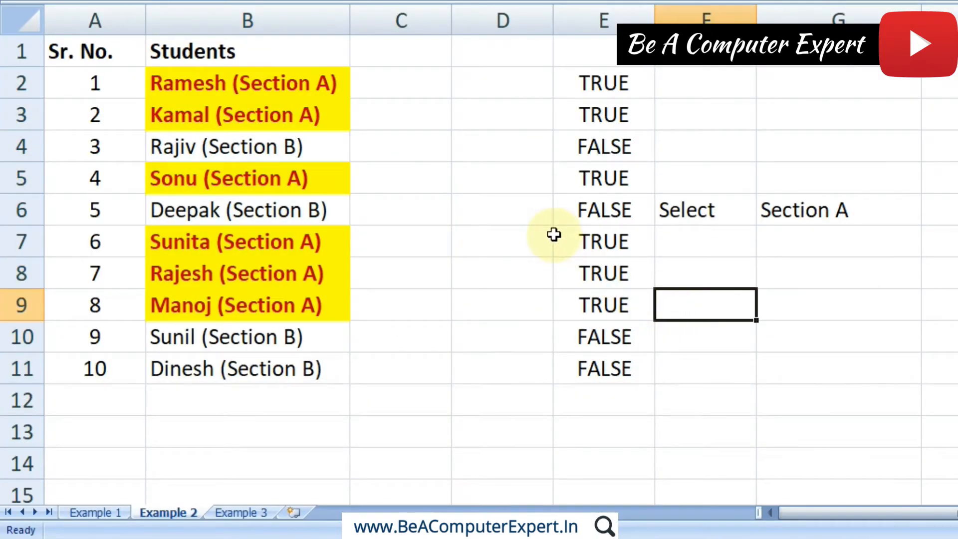
left_click(315, 86)
left_click(296, 122)
left_click(293, 180)
left_click(298, 241)
left_click(298, 272)
left_click(295, 302)
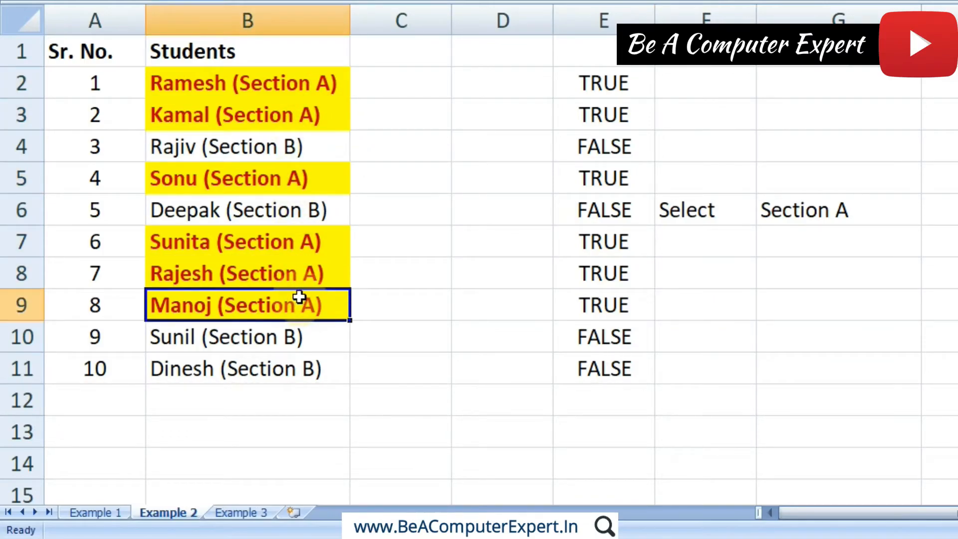
- Clear the helper results in E2:E11 and check the emptied area beside the student list
left_click_drag(590, 82, 588, 365)
key("Delete")
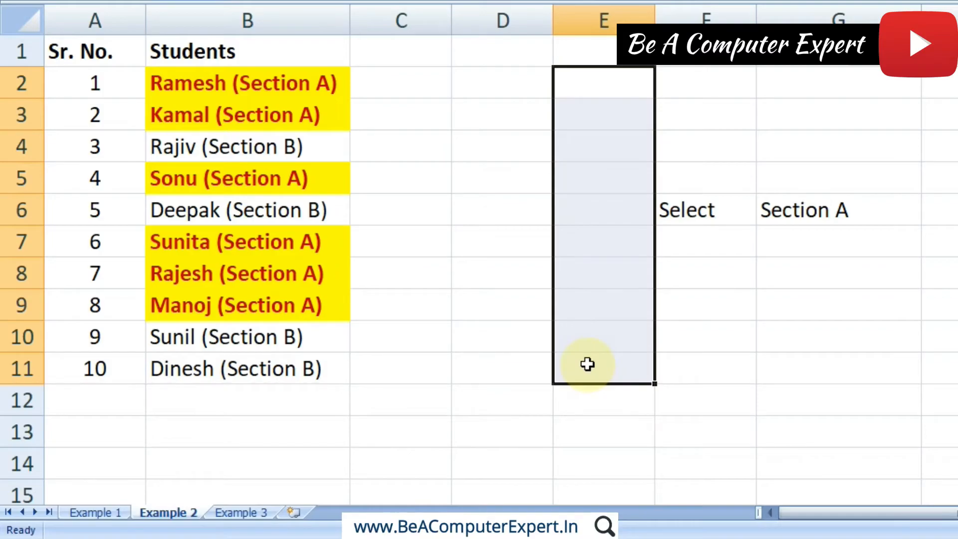
left_click(595, 92)
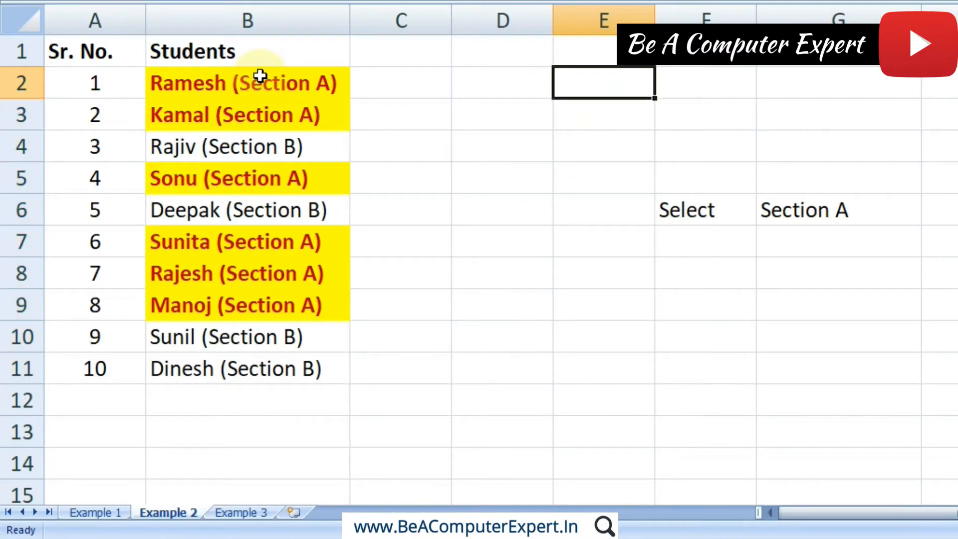
left_click_drag(417, 76, 597, 365)
left_click(556, 116)
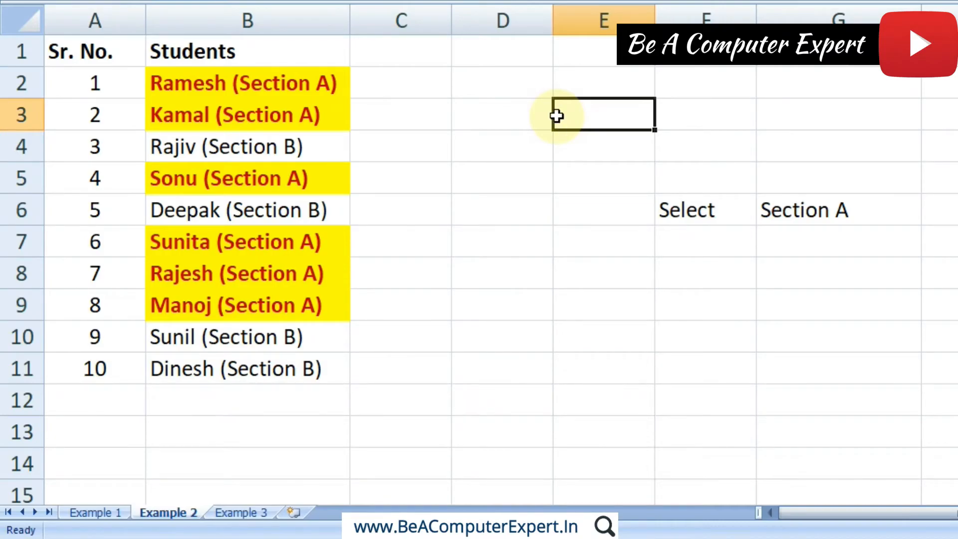
- Test the highlighting by switching the drop-down list in G6 to Section B and back to Section A
left_click(854, 206)
left_click(928, 216)
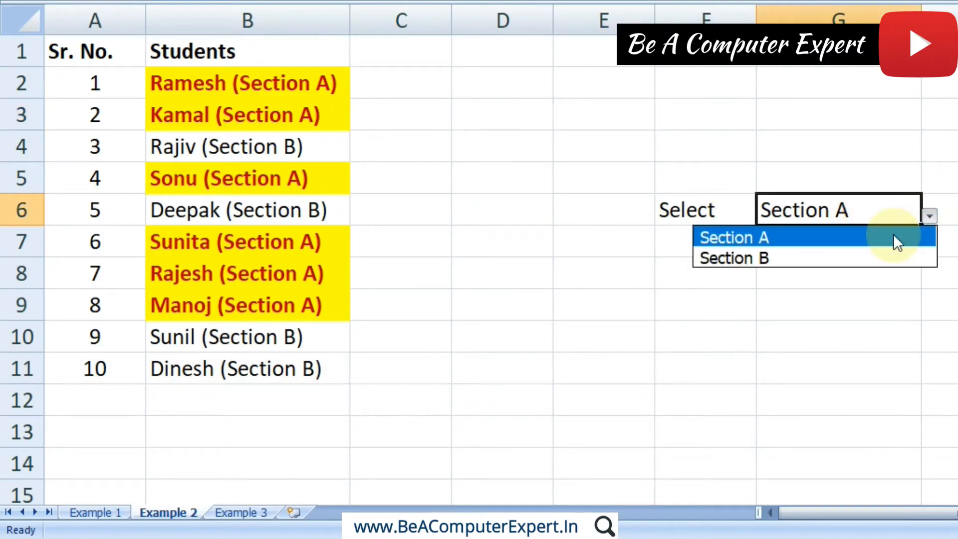
left_click(816, 261)
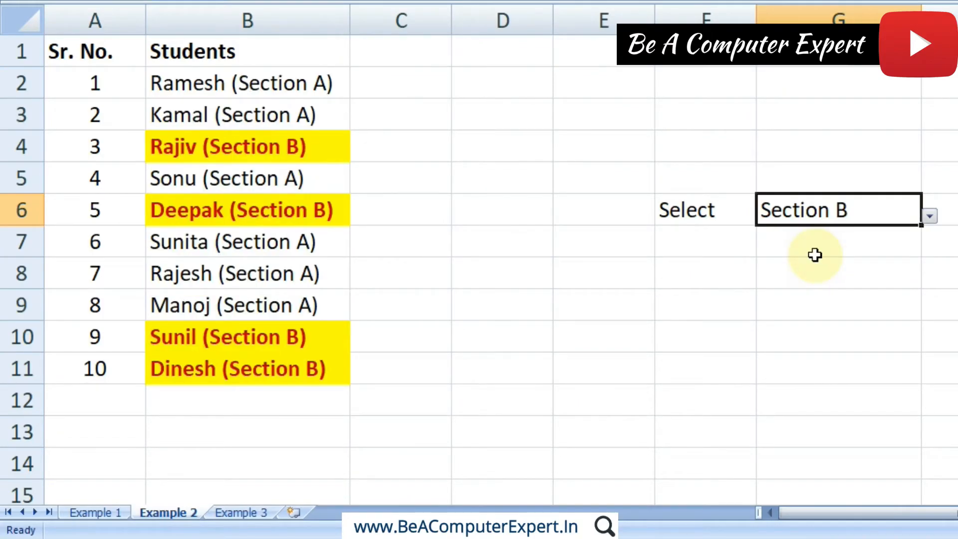
left_click(930, 215)
left_click(846, 244)
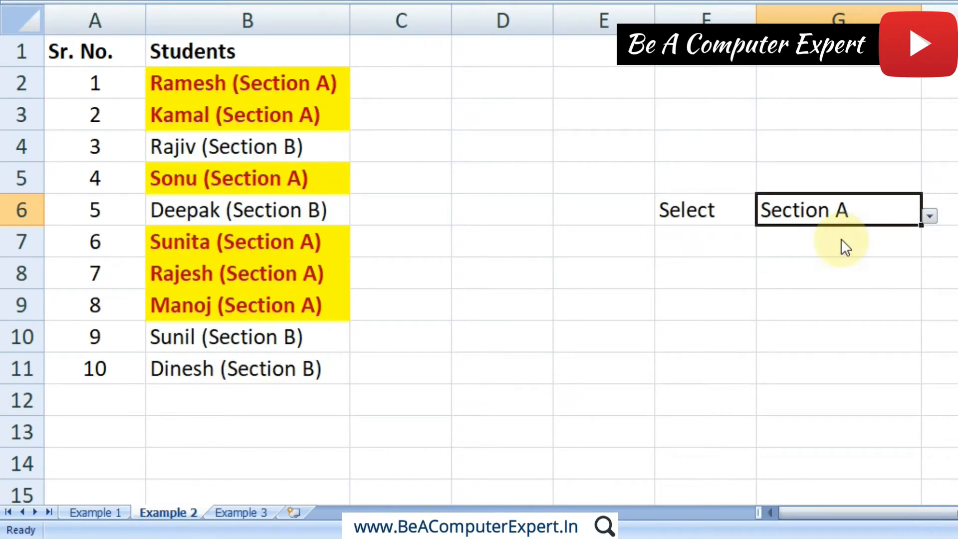
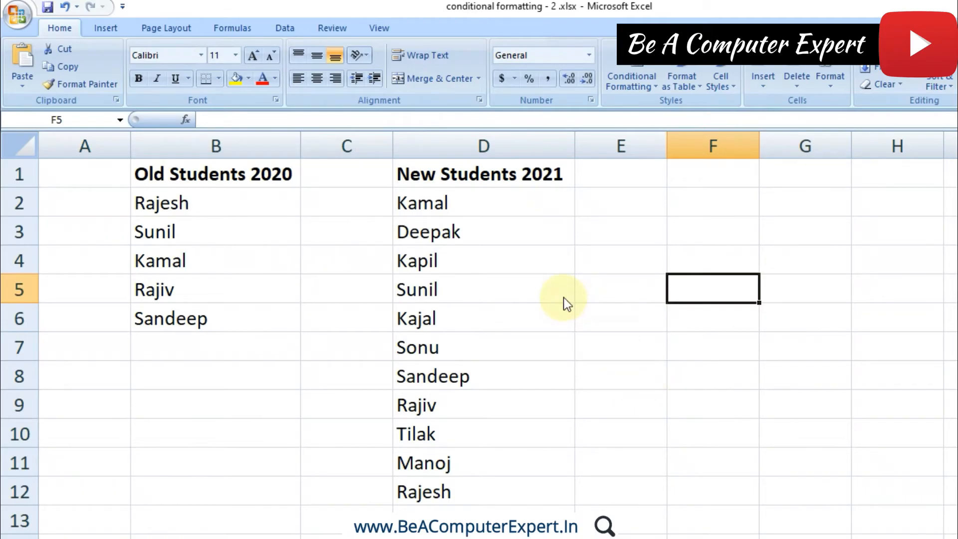
- Examine the Old Students 2020 names in B2:B6 and the New Students 2021 names in D2:D12
left_click(166, 172)
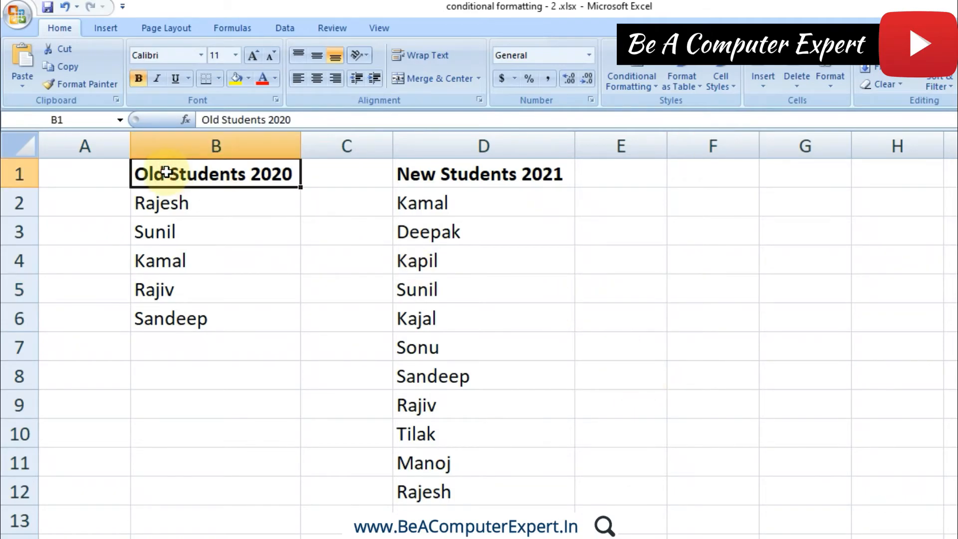
left_click_drag(180, 195, 184, 319)
left_click(462, 178)
left_click_drag(460, 199, 455, 474)
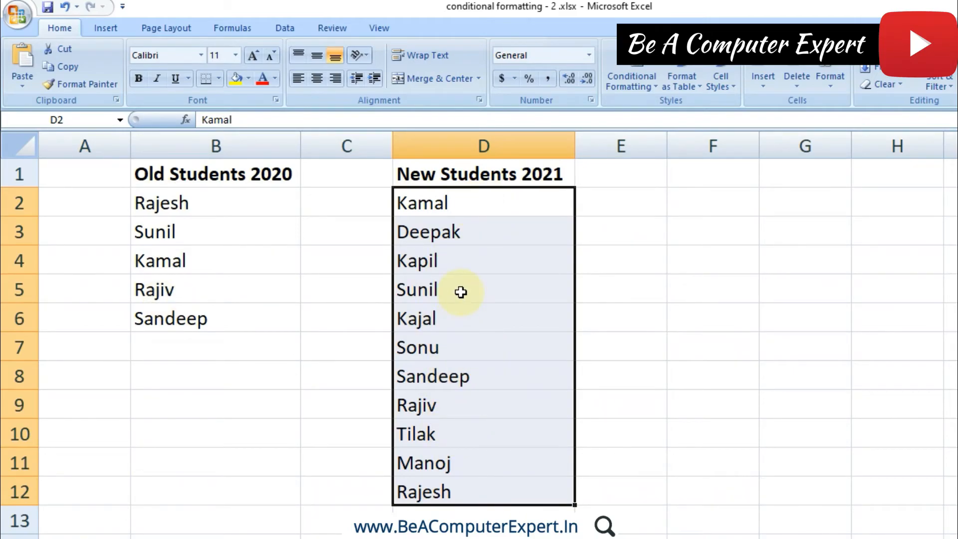
left_click_drag(193, 197, 188, 310)
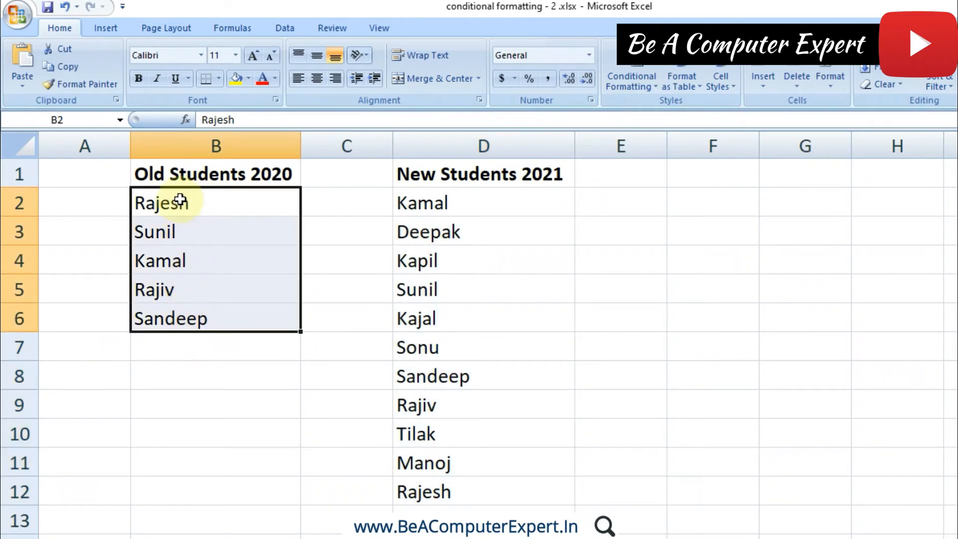
left_click_drag(478, 196, 474, 491)
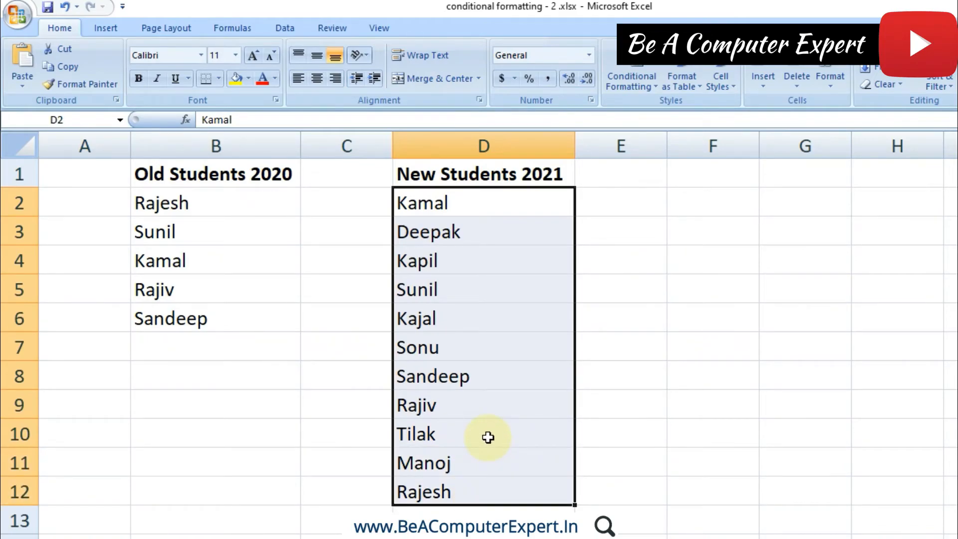
left_click_drag(435, 199, 439, 494)
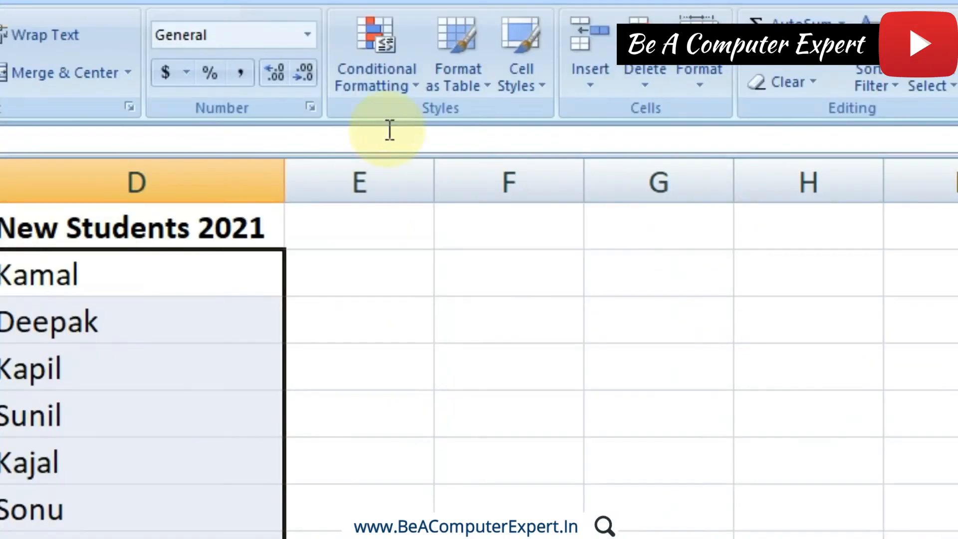
left_click(394, 85)
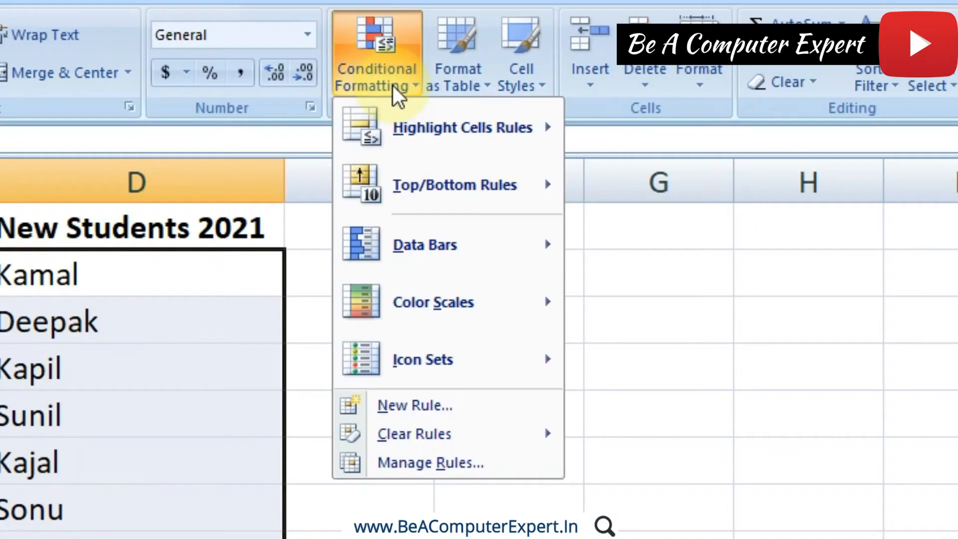
left_click(412, 407)
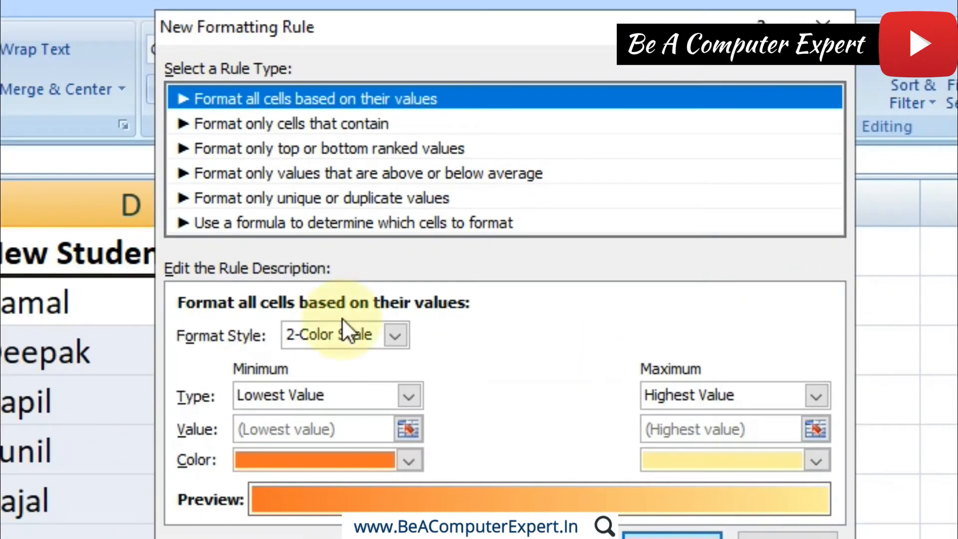
left_click(304, 225)
left_click(241, 334)
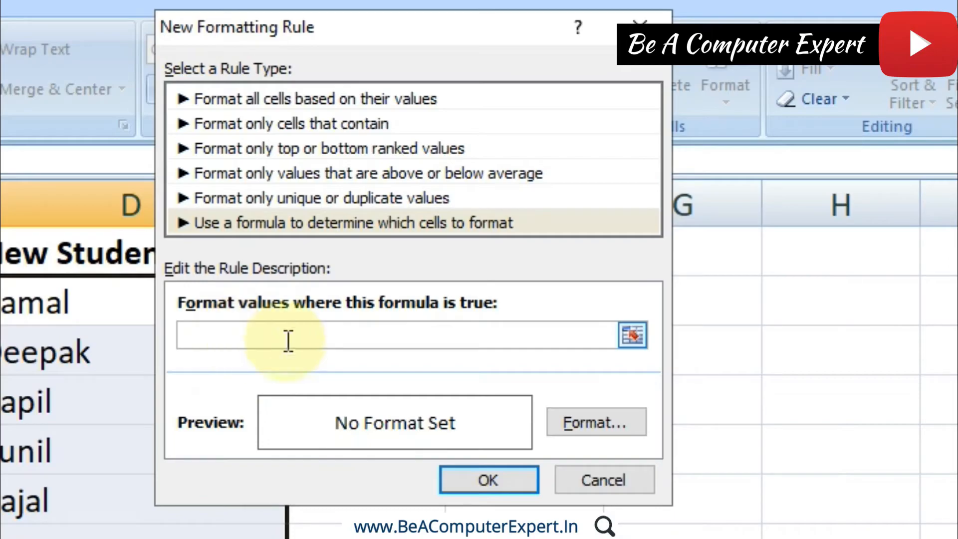
left_click(585, 477)
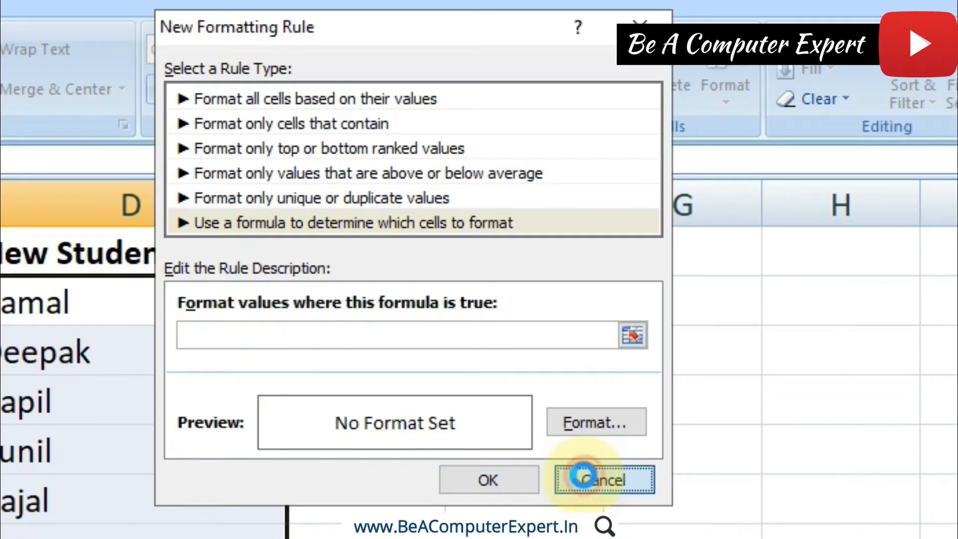
- Look up the arguments of the COUNTIF function in an empty cell and discard the entry
left_click(433, 252)
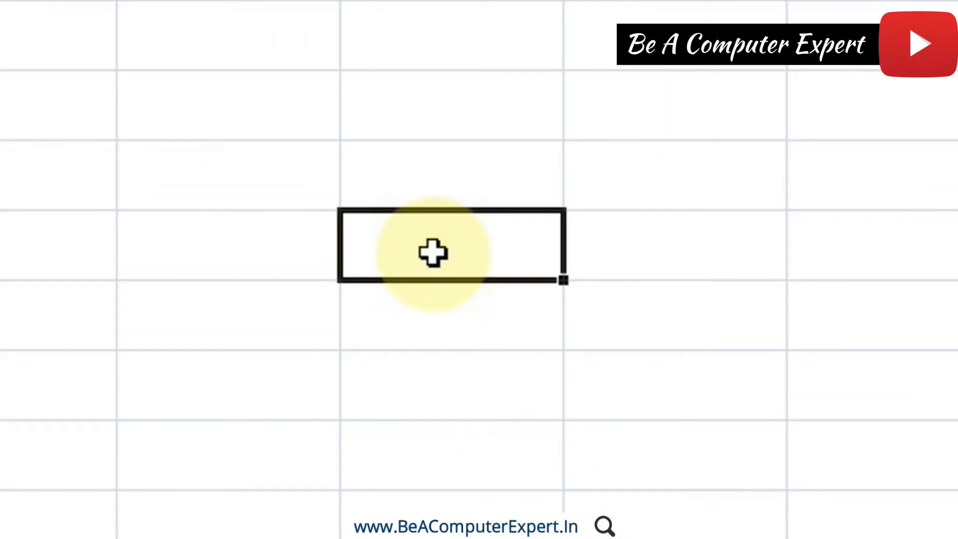
type("=countif")
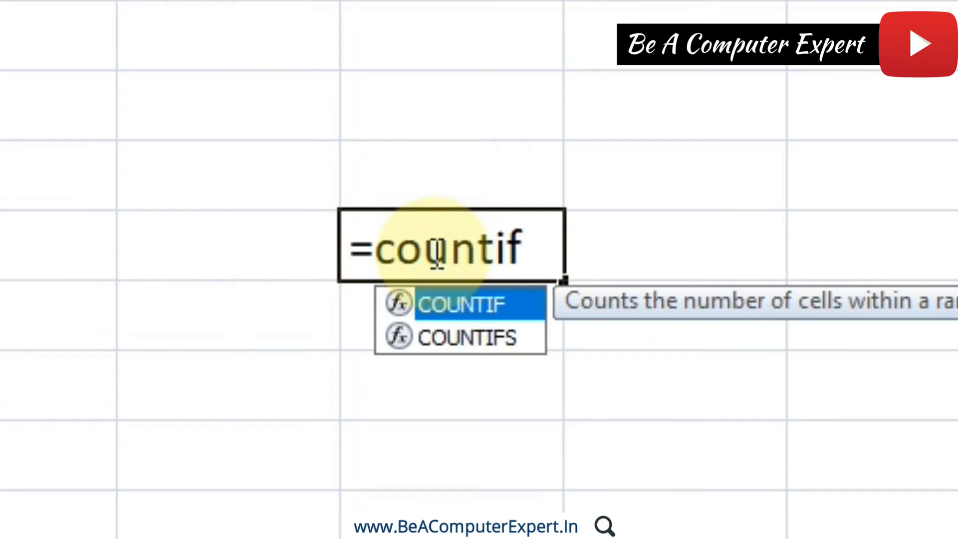
type("(")
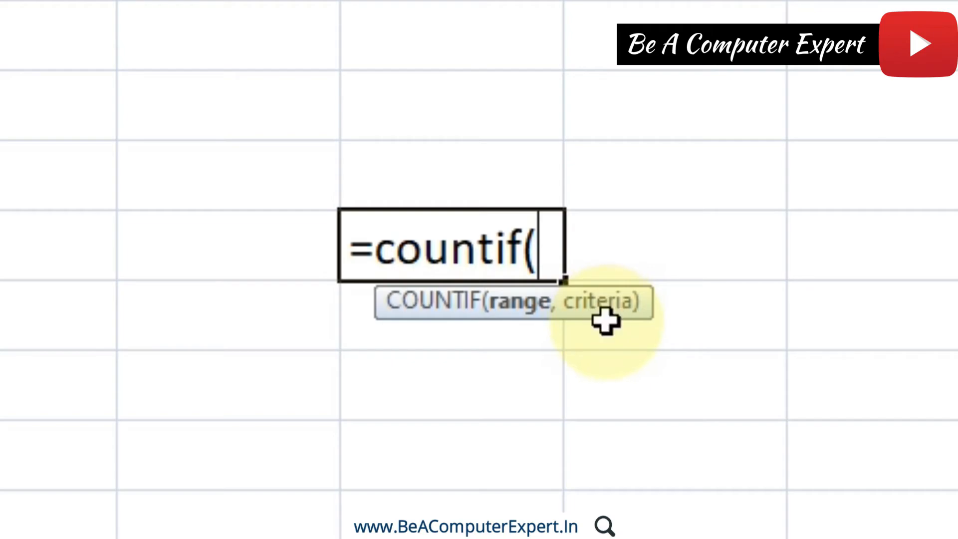
key("Escape")
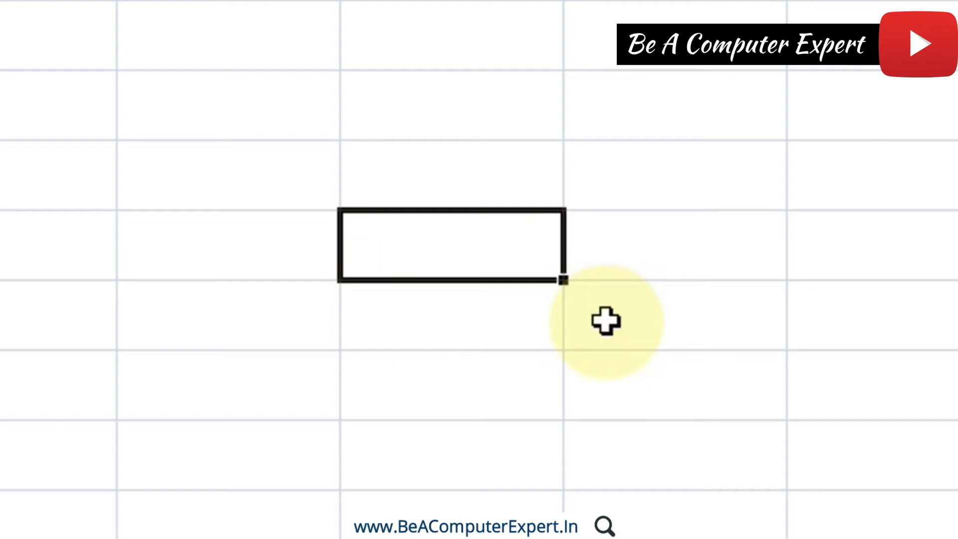
- Start a new formula-based conditional formatting rule for the New Students 2021 names in D2:D12
left_click(486, 96)
left_click_drag(487, 151, 488, 469)
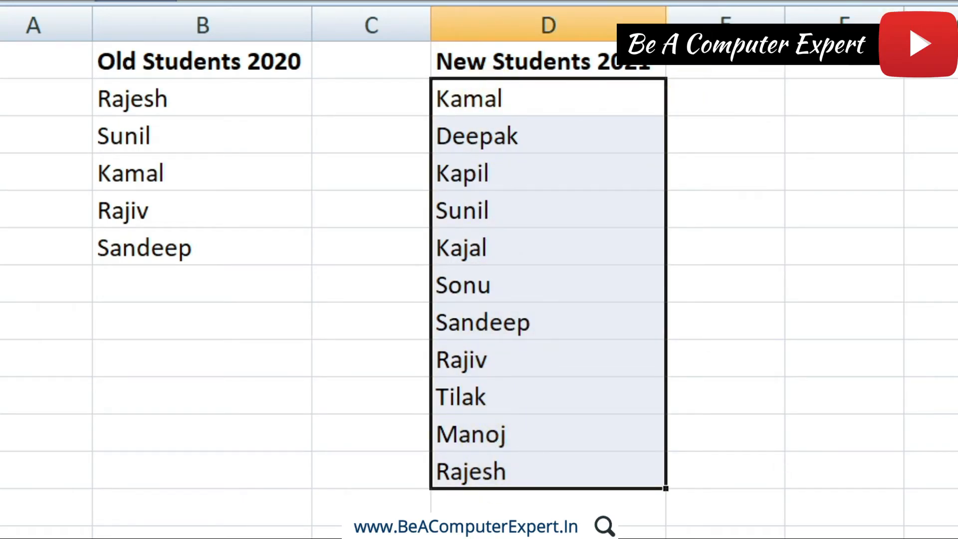
left_click(342, 75)
left_click(391, 411)
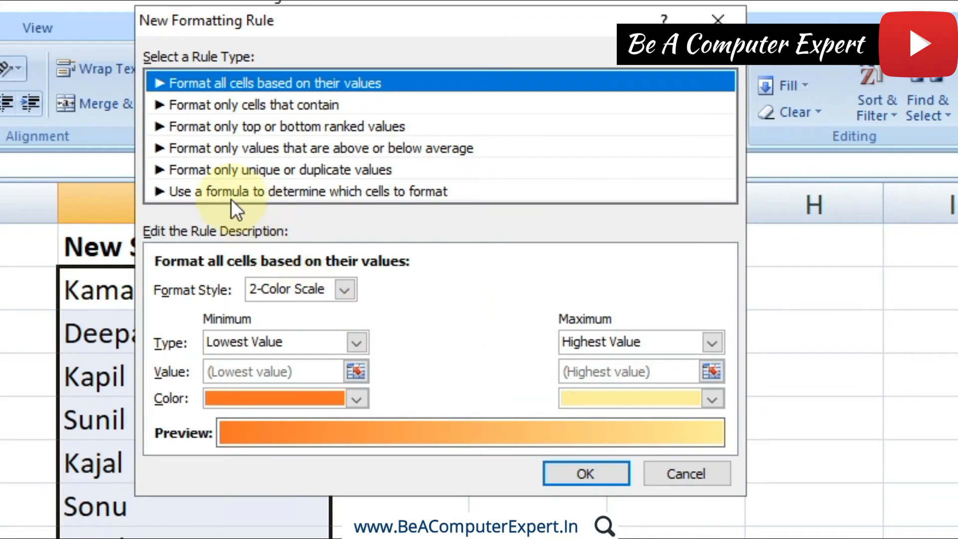
left_click(228, 194)
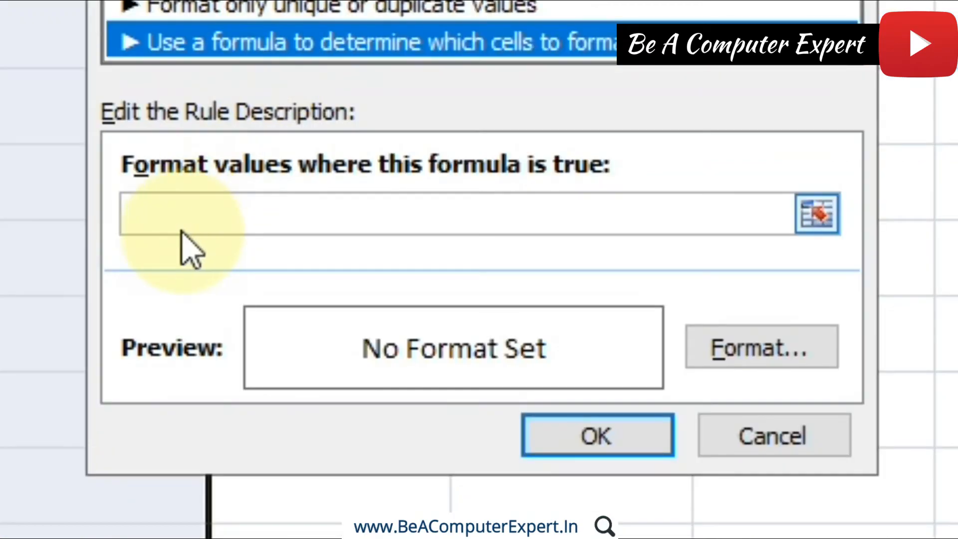
- Begin the rule's COUNTIF formula with the old student range $B$2:$B$6 and cell $D$2 as the criterion
left_click(192, 287)
type("=counti")
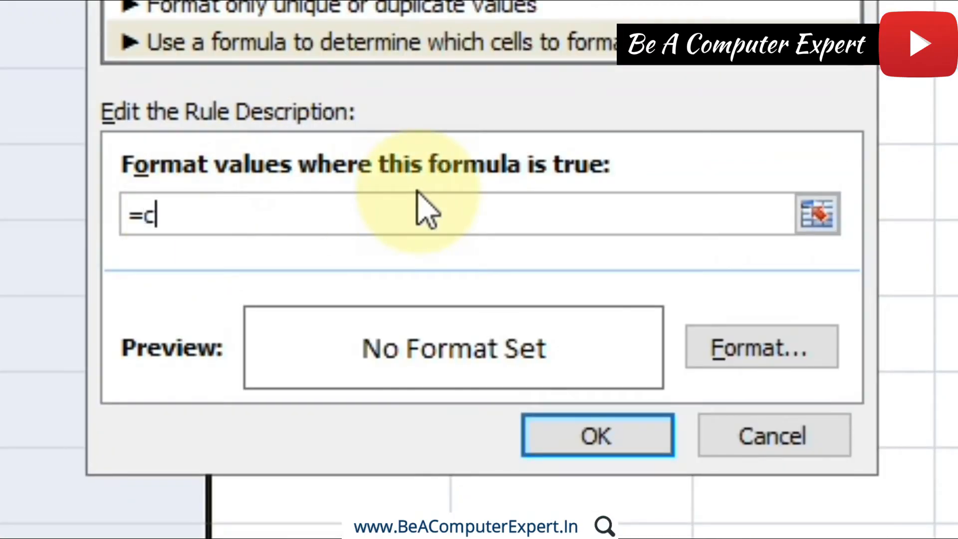
type("f(")
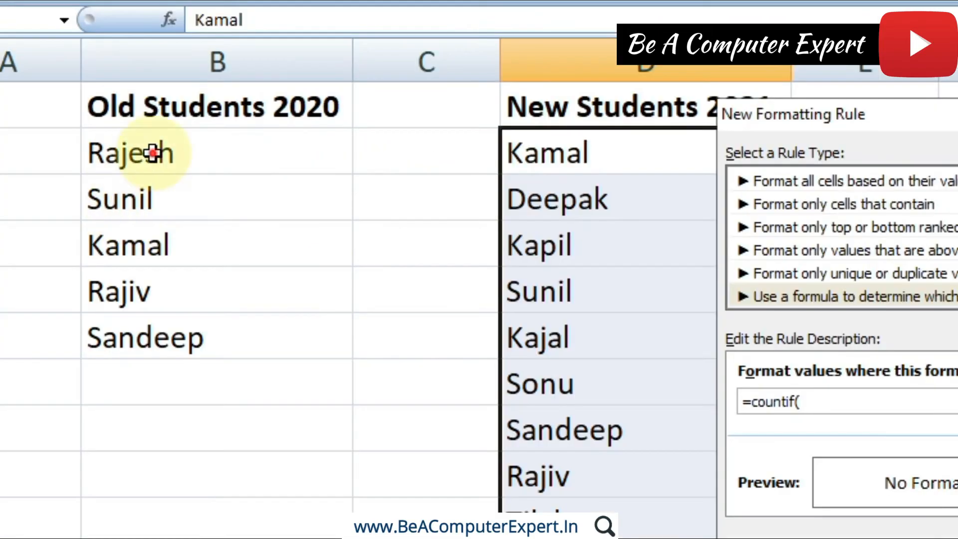
left_click_drag(152, 155, 160, 341)
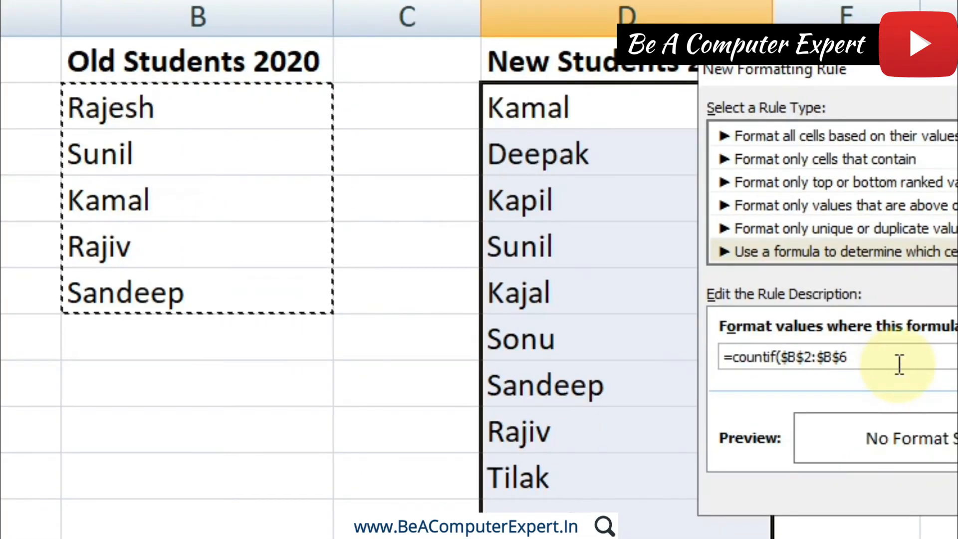
type(",")
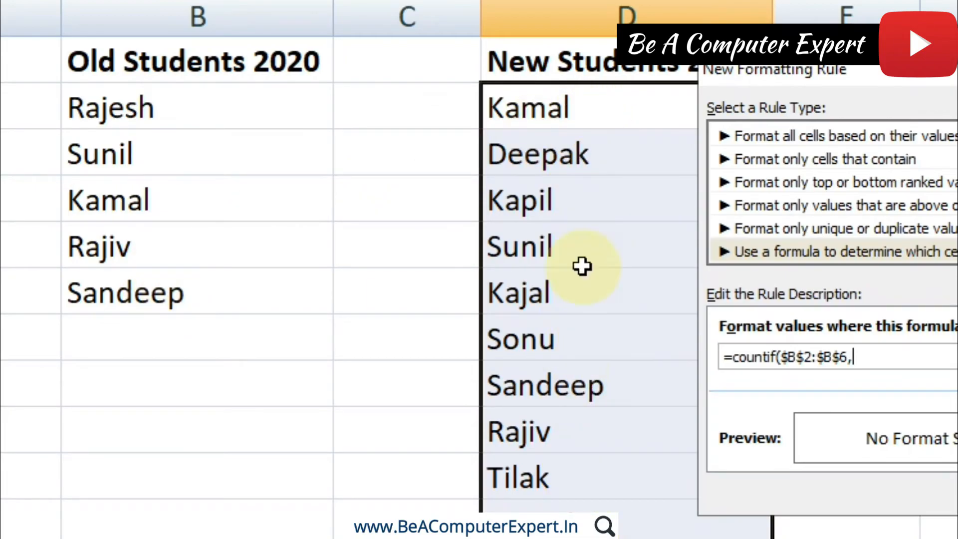
left_click(570, 106)
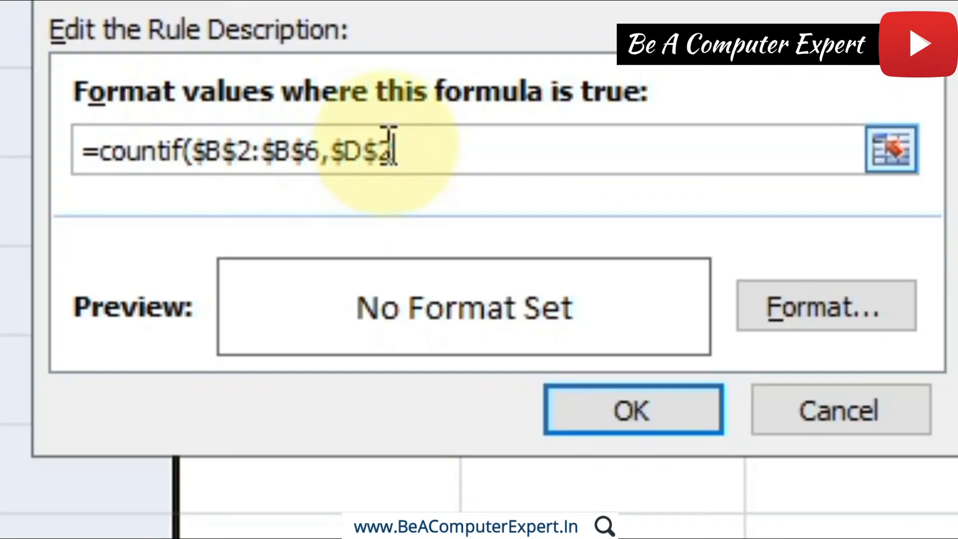
- Make the D2 reference relative and complete the rule formula as =countif($B$2:$B$6,D2)>0
left_click(381, 146)
key("BackSpace")
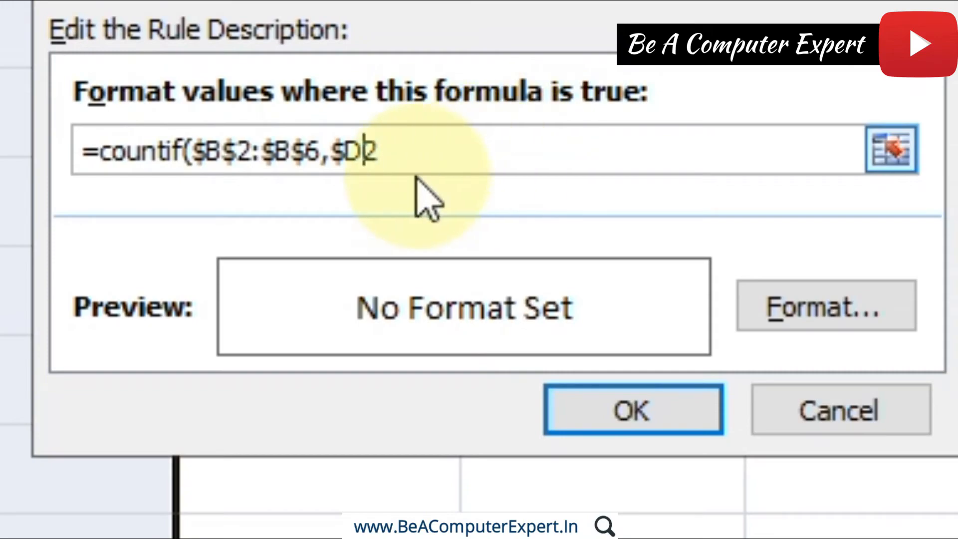
left_click(343, 150)
key("BackSpace")
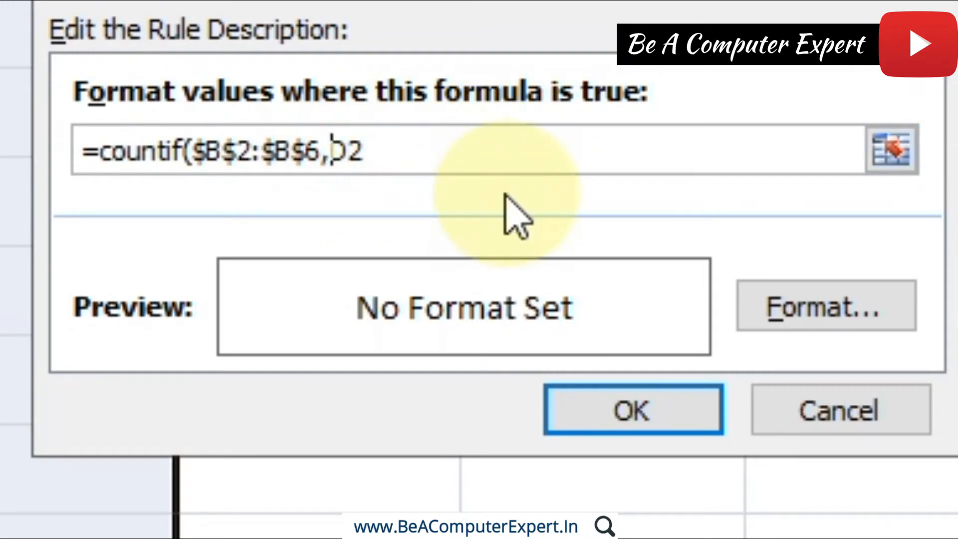
key("F4")
key("F4")
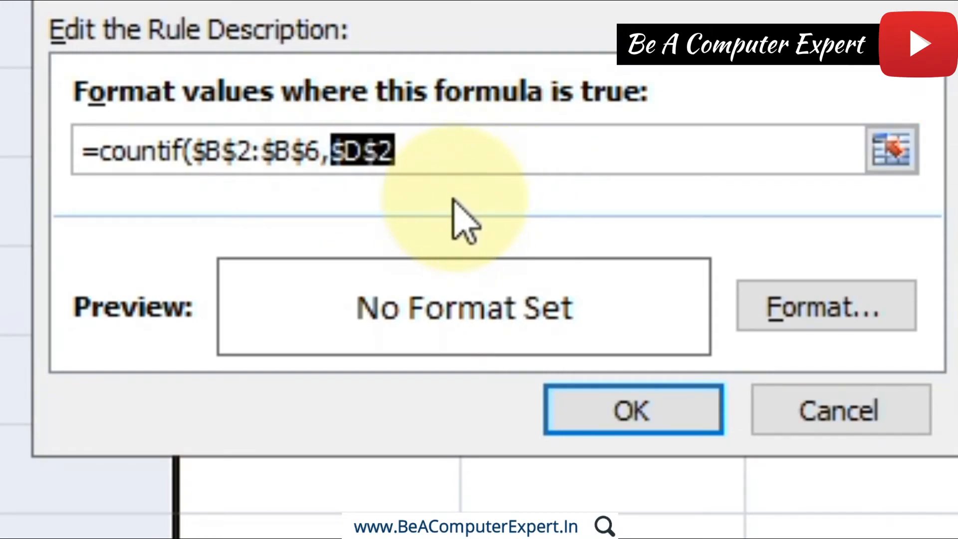
key("F4")
key("F4")
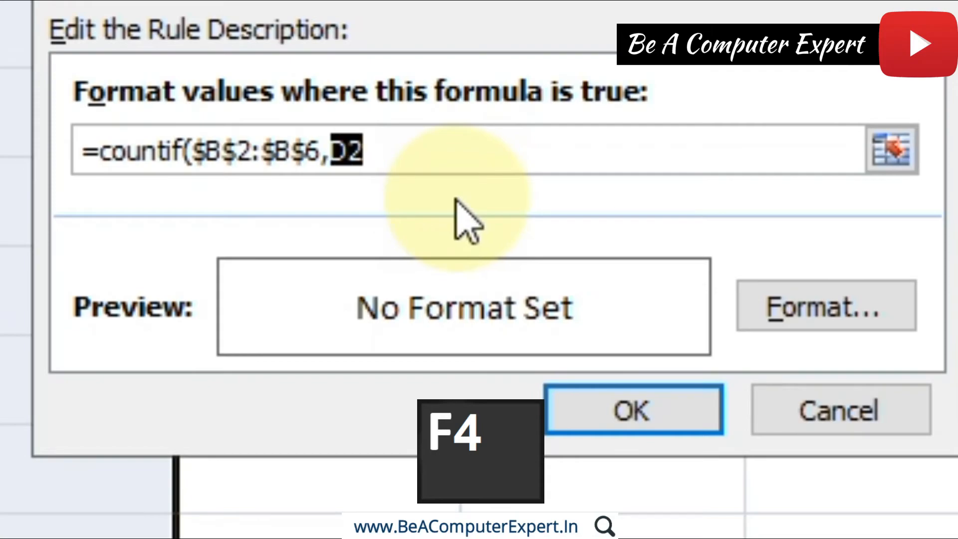
left_click(415, 152)
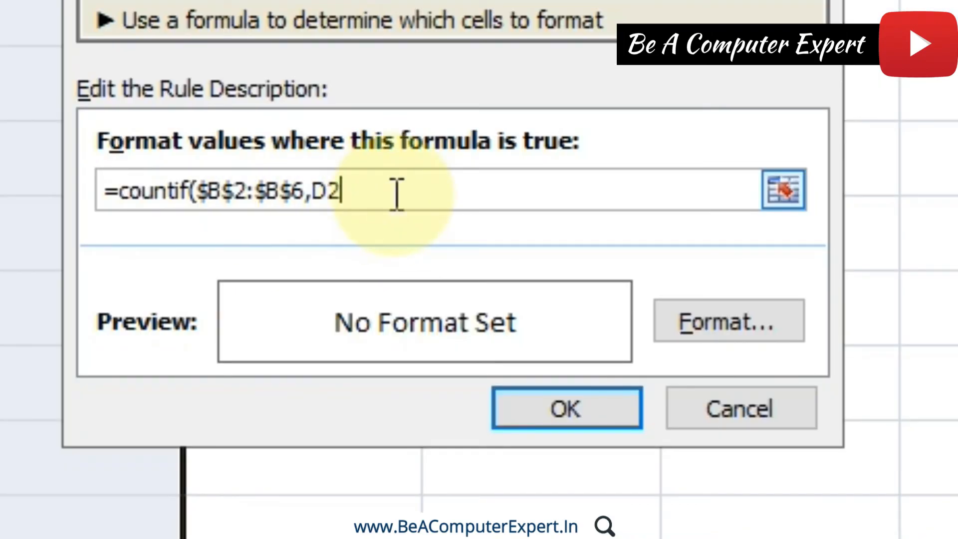
type(")")
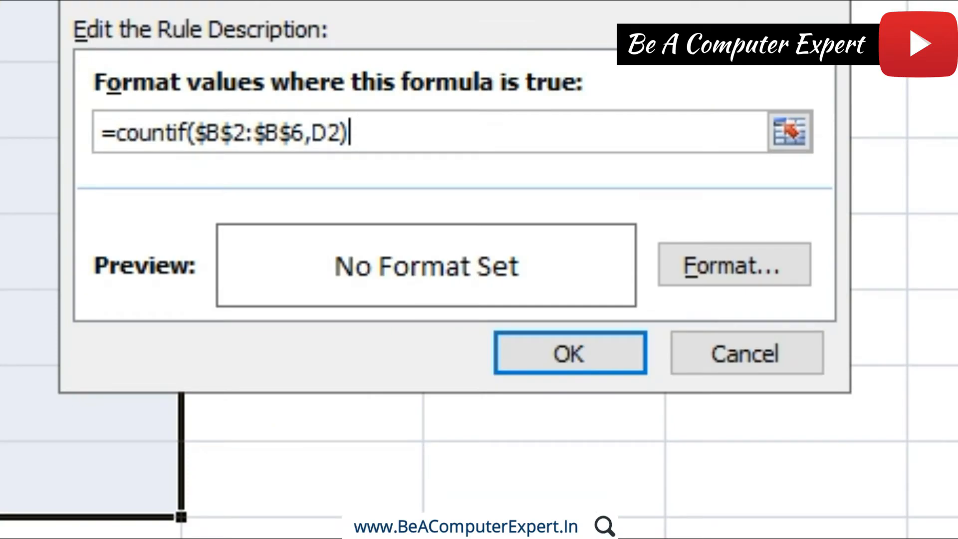
type(">0")
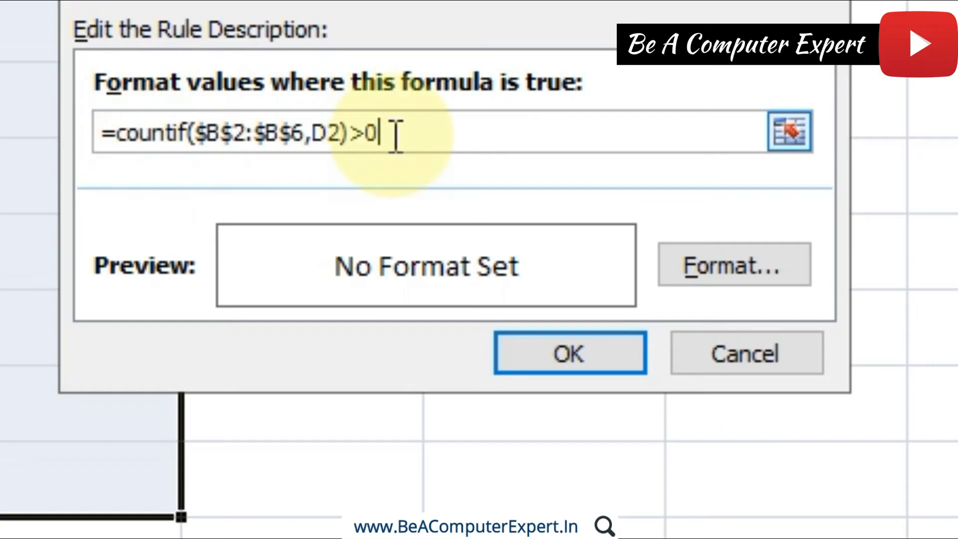
- Format matching names with a yellow fill and a bold dark red font, and apply the rule
left_click(748, 294)
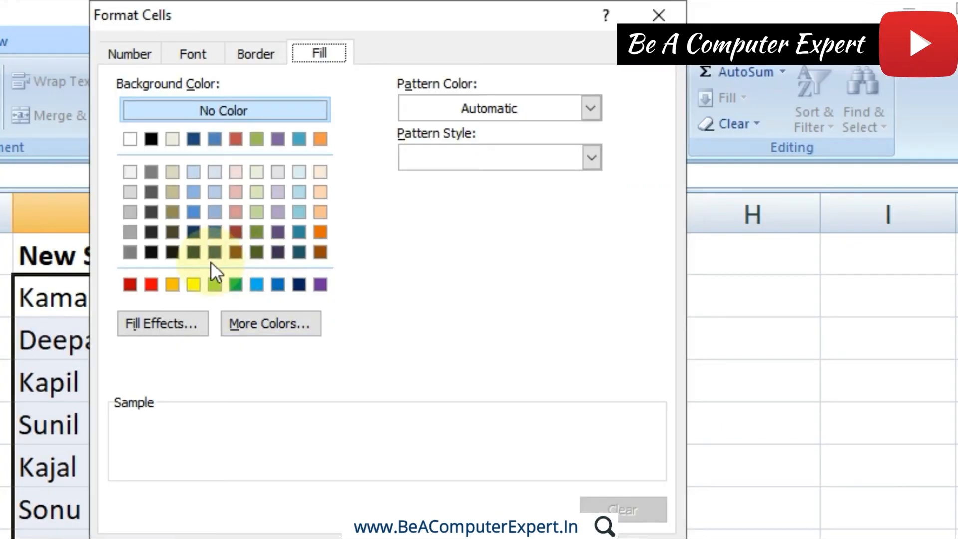
left_click(198, 286)
left_click(187, 53)
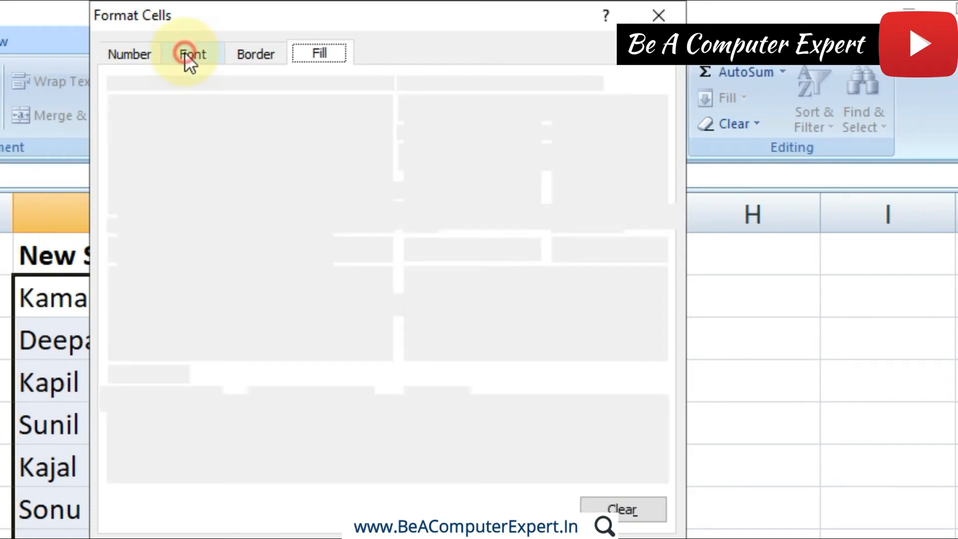
left_click(531, 252)
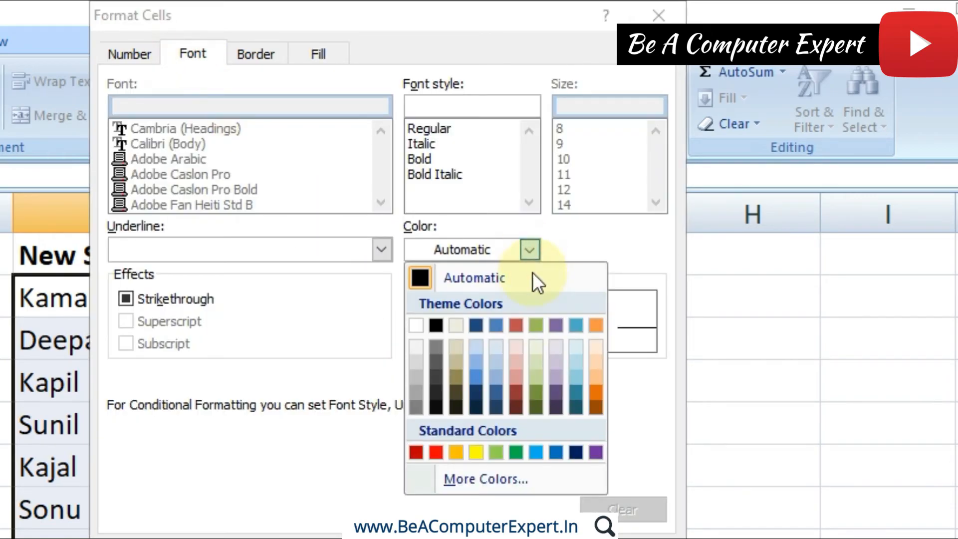
left_click(422, 454)
left_click(421, 158)
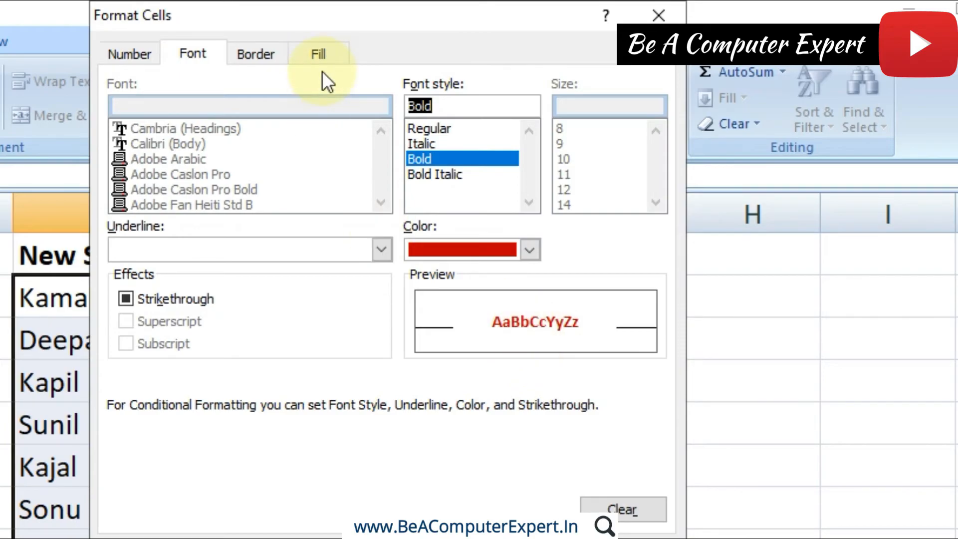
left_click(322, 56)
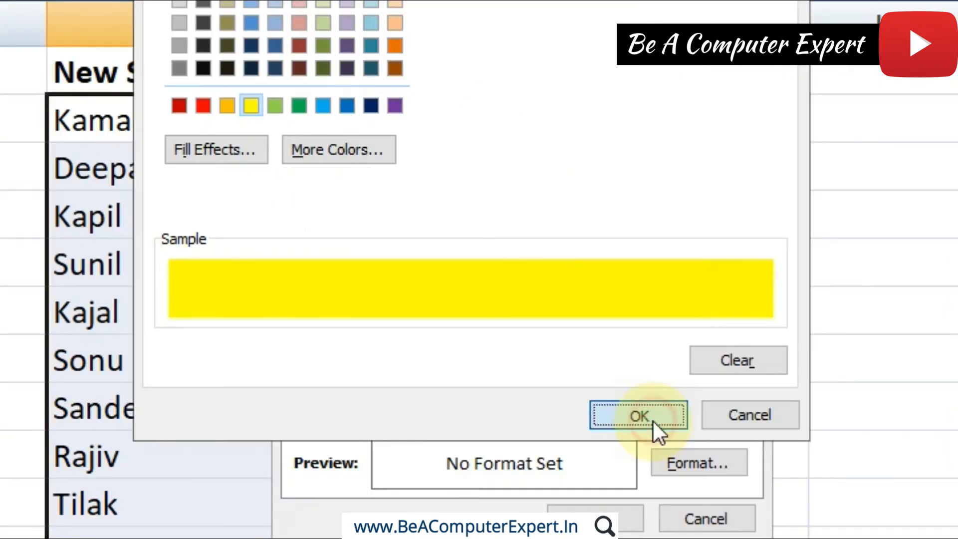
left_click(651, 420)
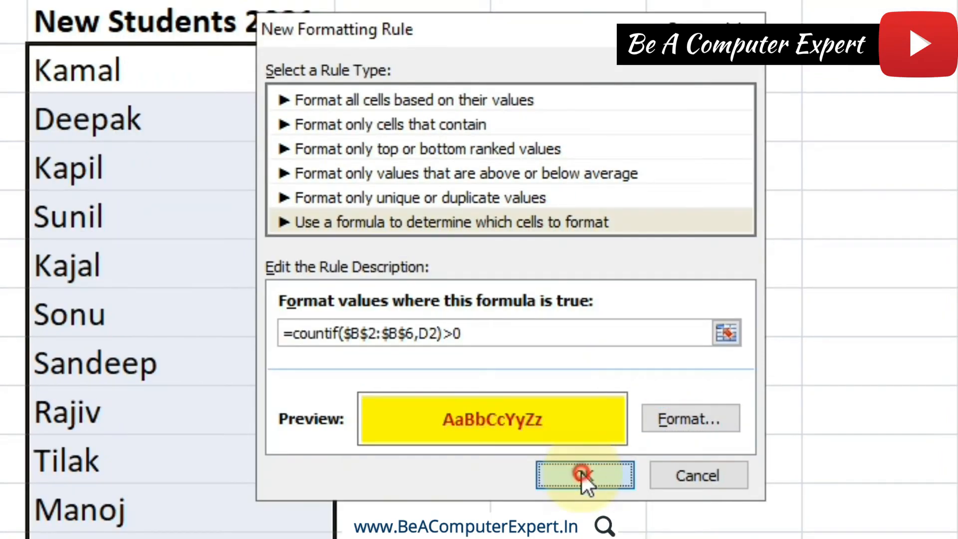
left_click(582, 472)
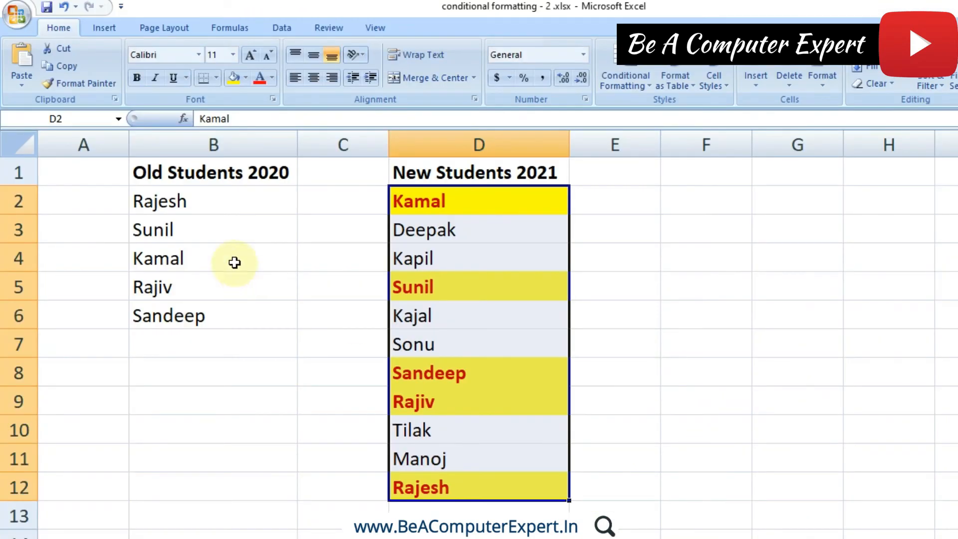
- Compare the highlighted names in the New Students 2021 list with the Old Students 2020 names in B2:B6
left_click_drag(199, 201, 273, 297)
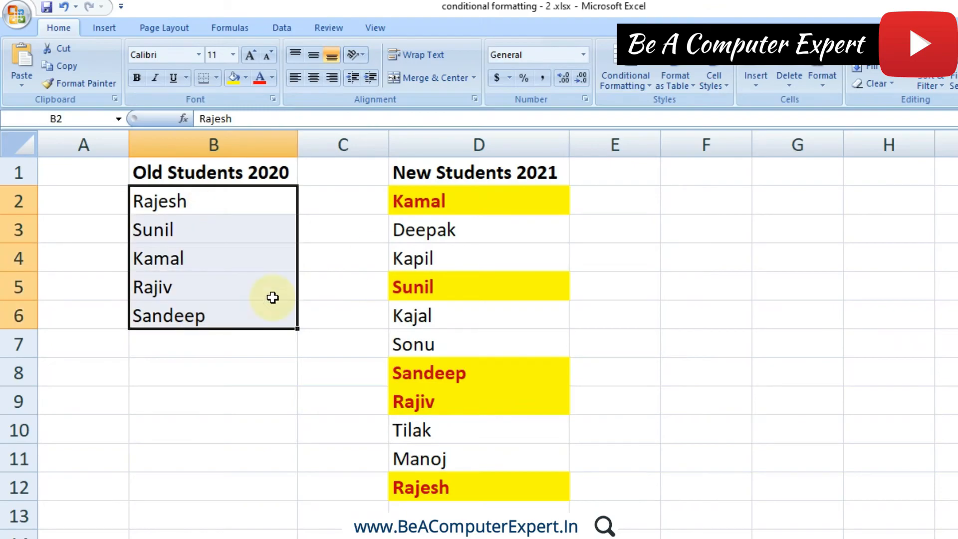
left_click(437, 202)
left_click(440, 259)
left_click(444, 282)
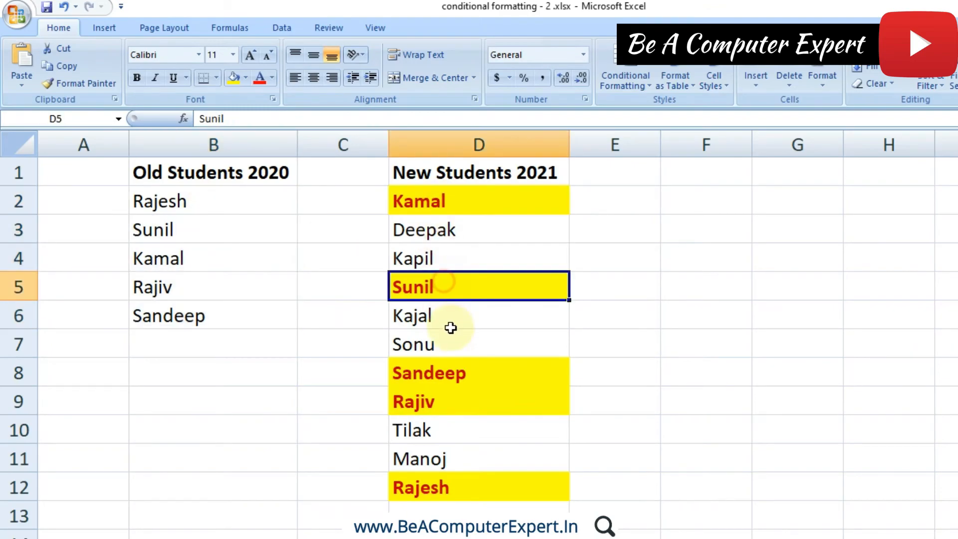
left_click(453, 370)
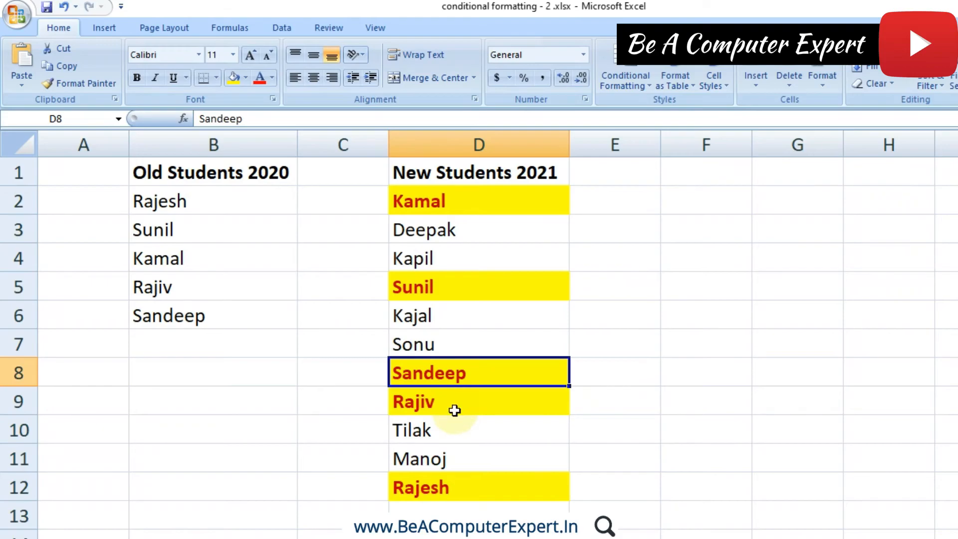
left_click_drag(188, 205, 189, 315)
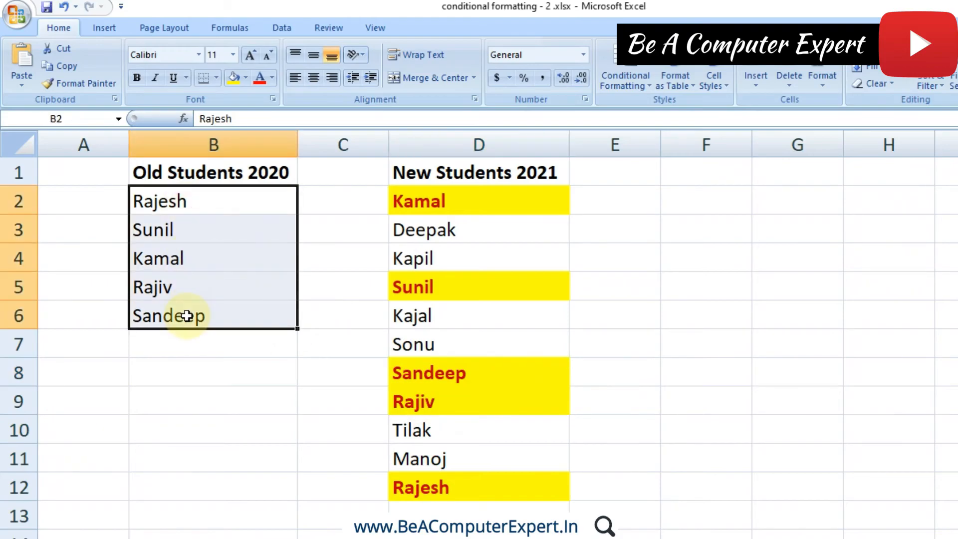
- Select the New Students 2021 names in D2:D12 and open their COUNTIF conditional formatting rule for editing
left_click_drag(472, 203, 484, 491)
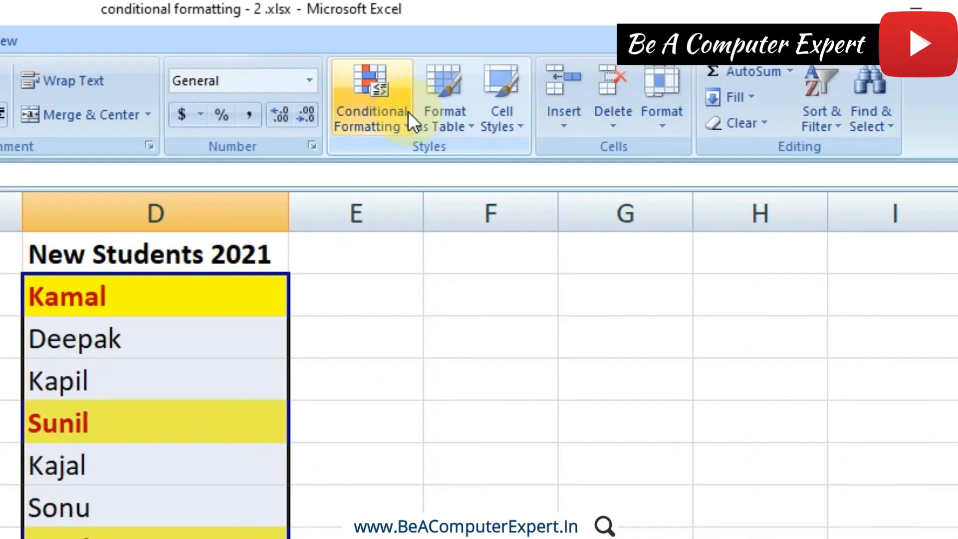
left_click(643, 86)
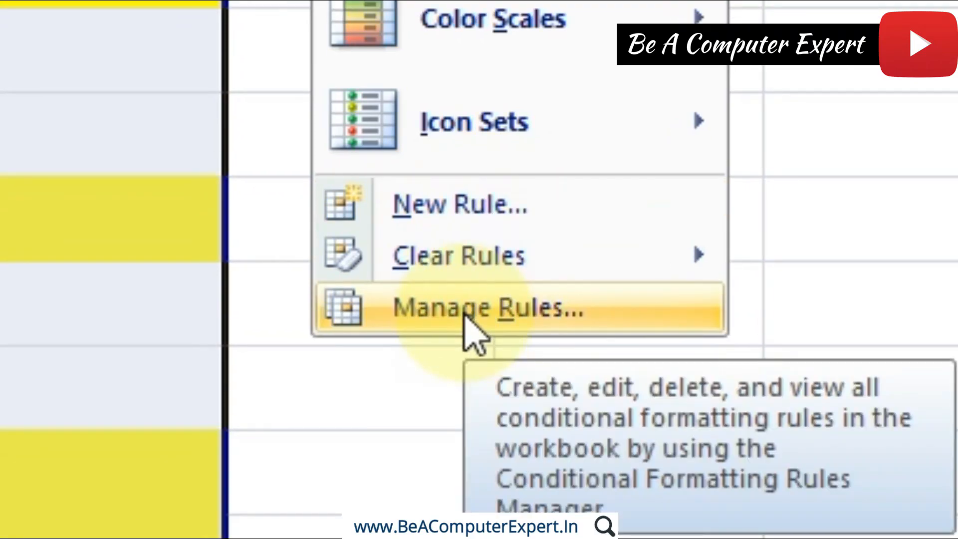
left_click(464, 315)
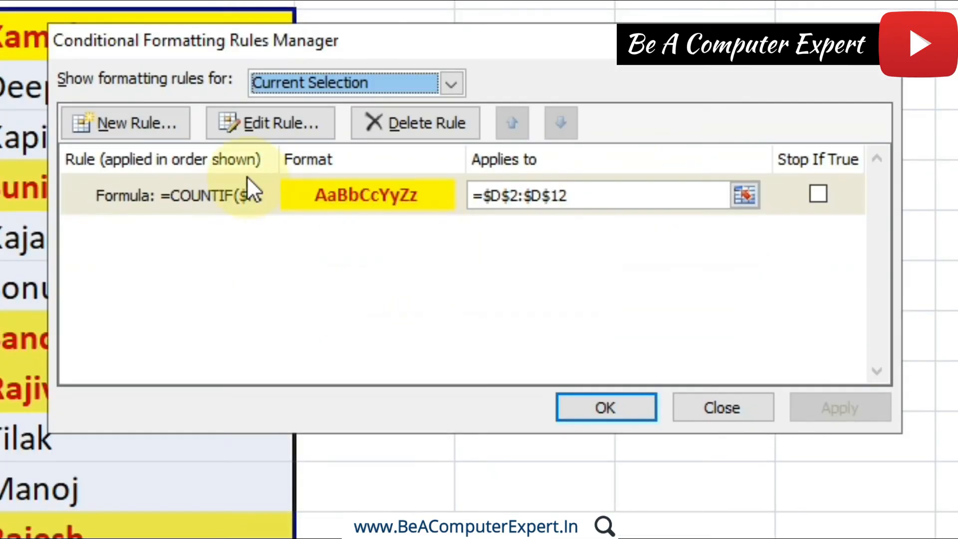
left_click(239, 197)
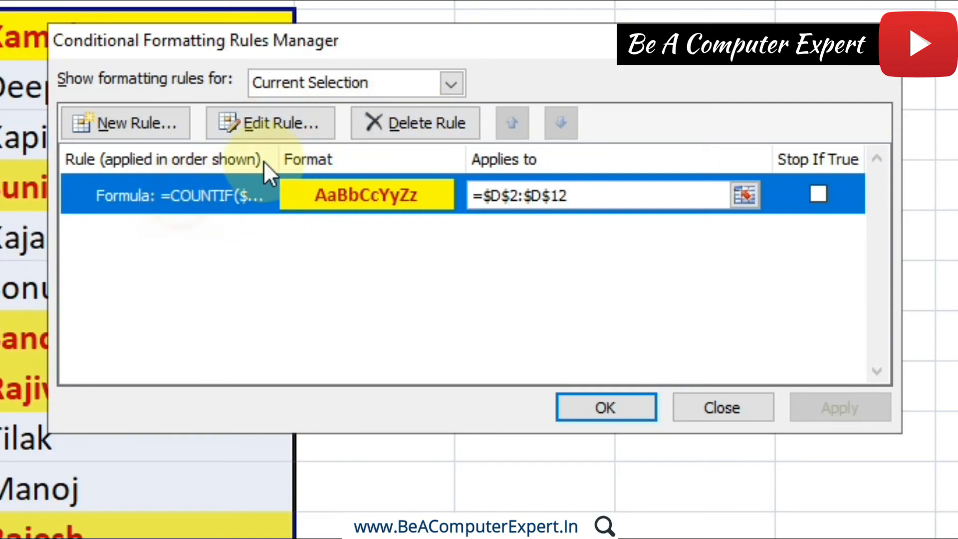
left_click(289, 125)
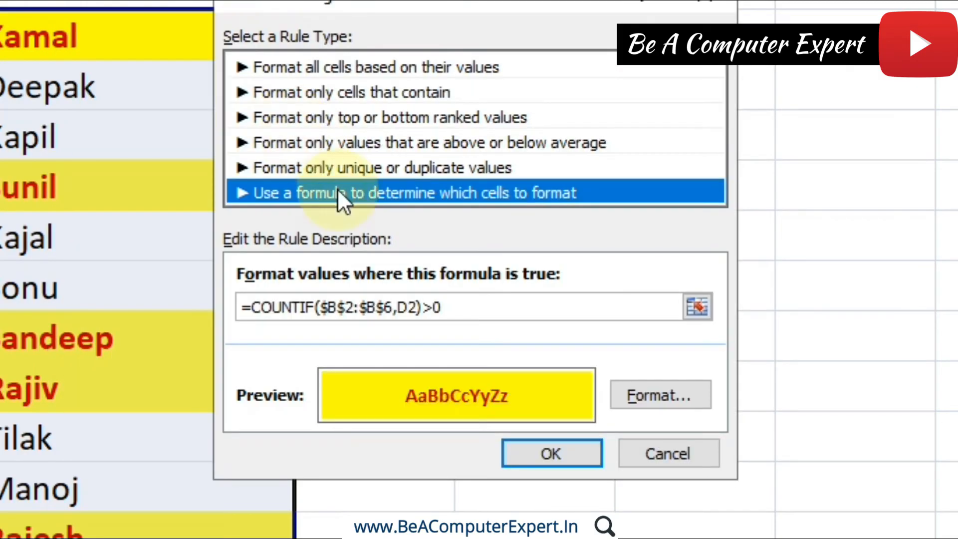
- Change the rule's format to a light green fill with a red font and apply it to D2:D12
left_click(677, 401)
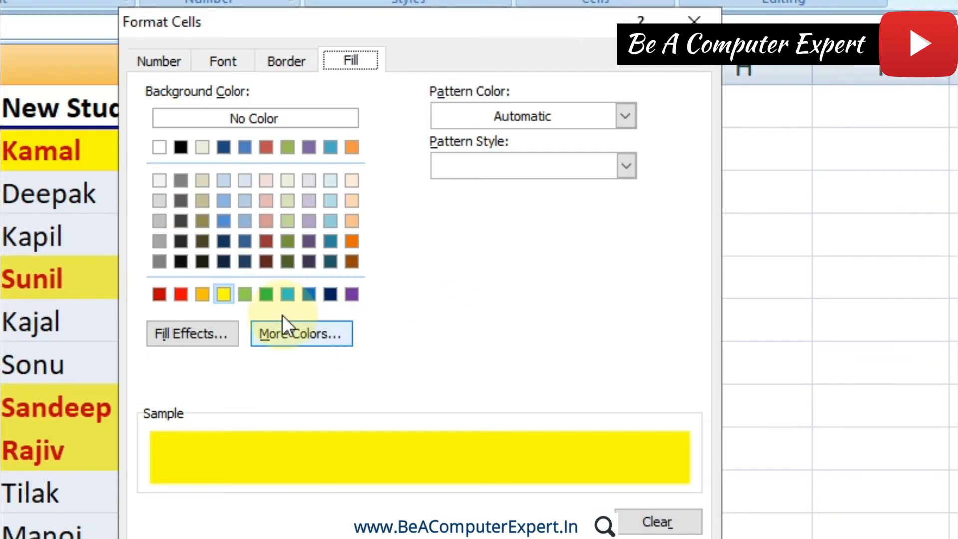
left_click(244, 295)
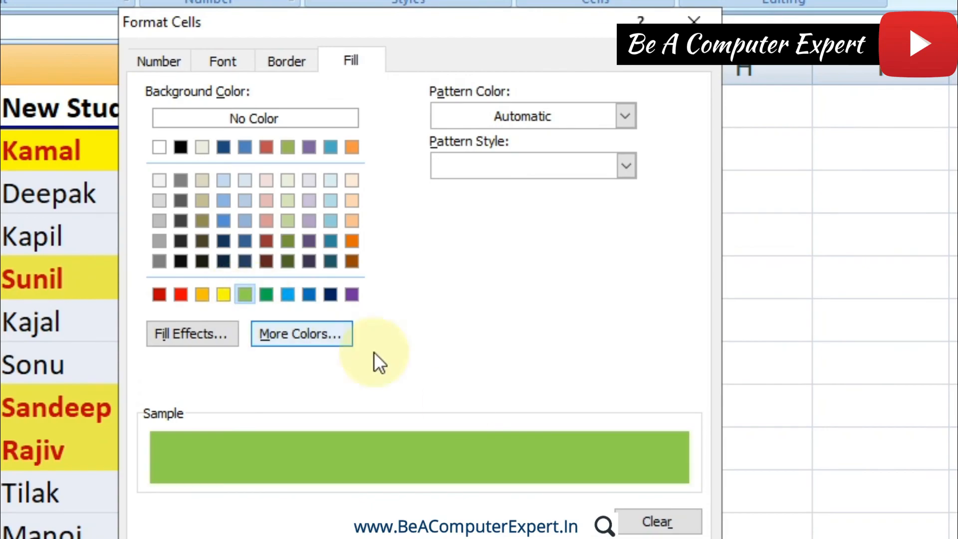
left_click(223, 60)
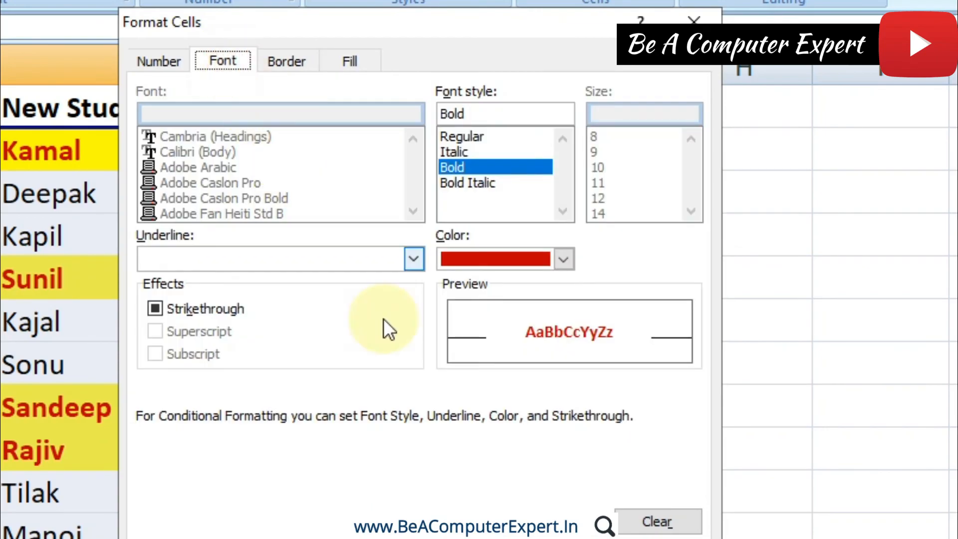
left_click(564, 258)
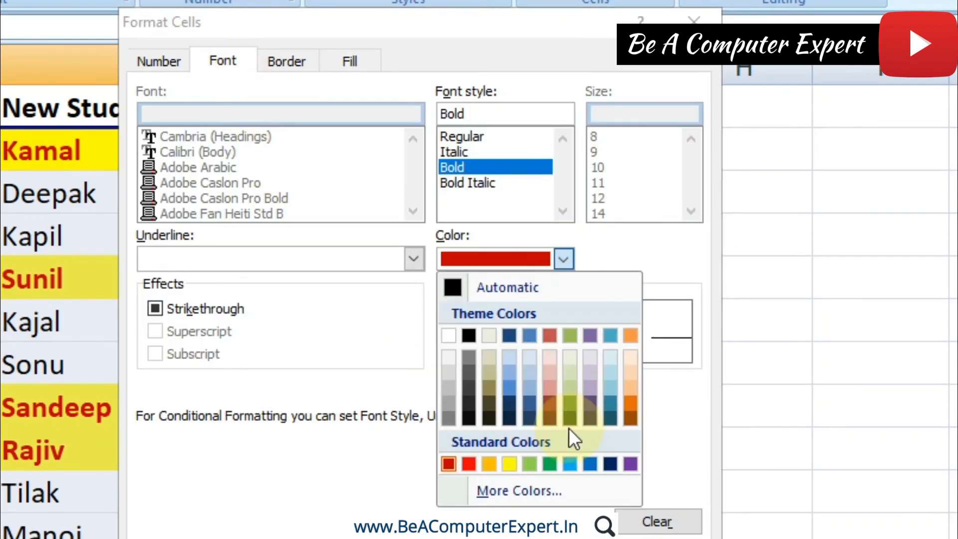
left_click(470, 465)
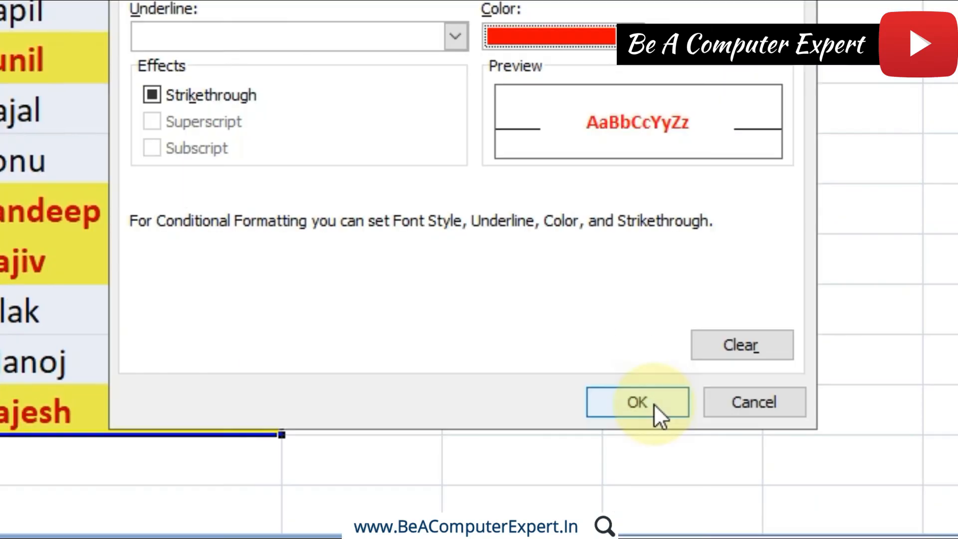
left_click(654, 404)
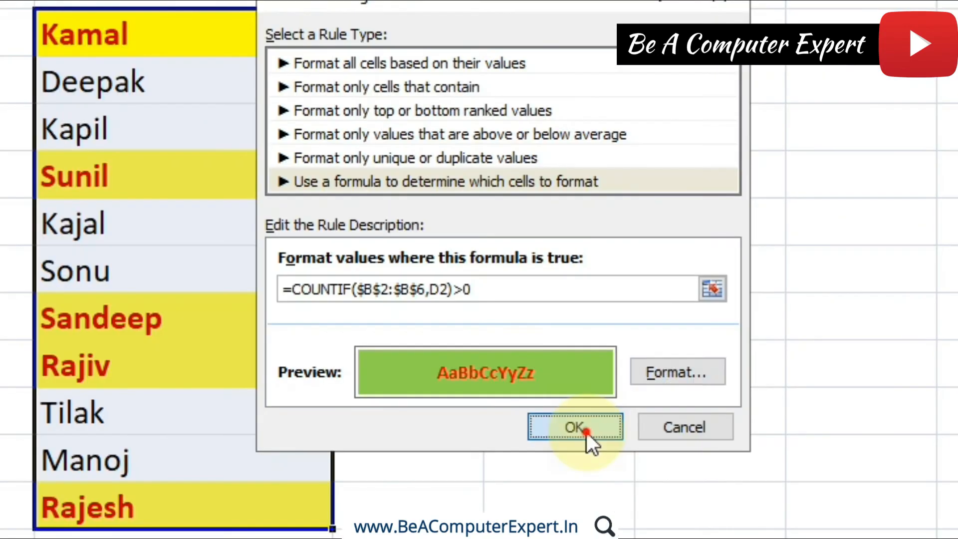
left_click(551, 327)
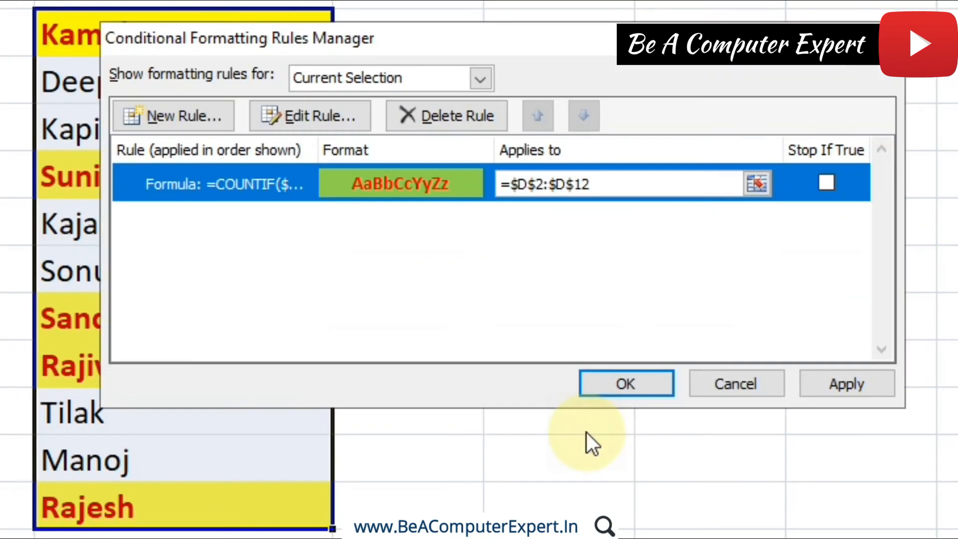
left_click(844, 383)
left_click_drag(332, 26, 443, 0)
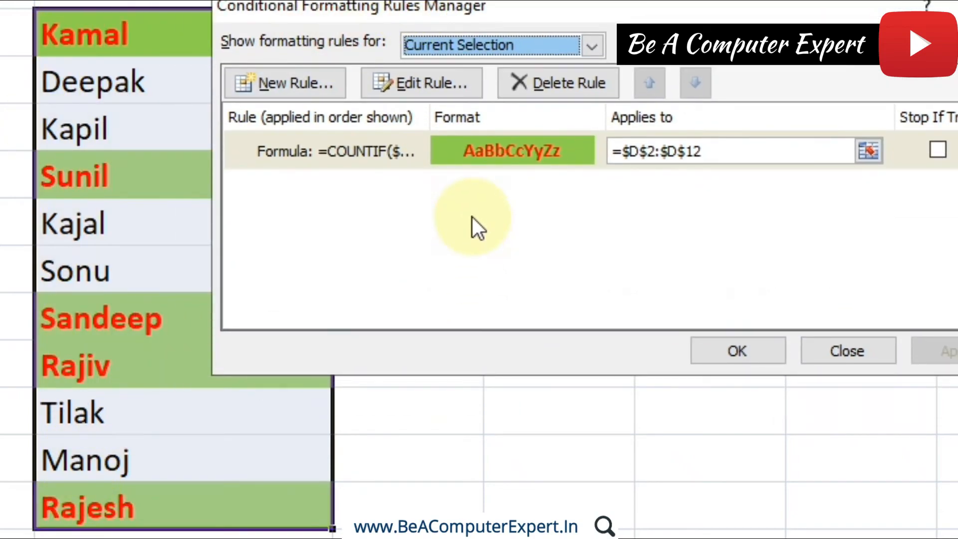
- Delete the COUNTIF rule from D2:D12, apply the deletion, and undo the rule changes
left_click(409, 155)
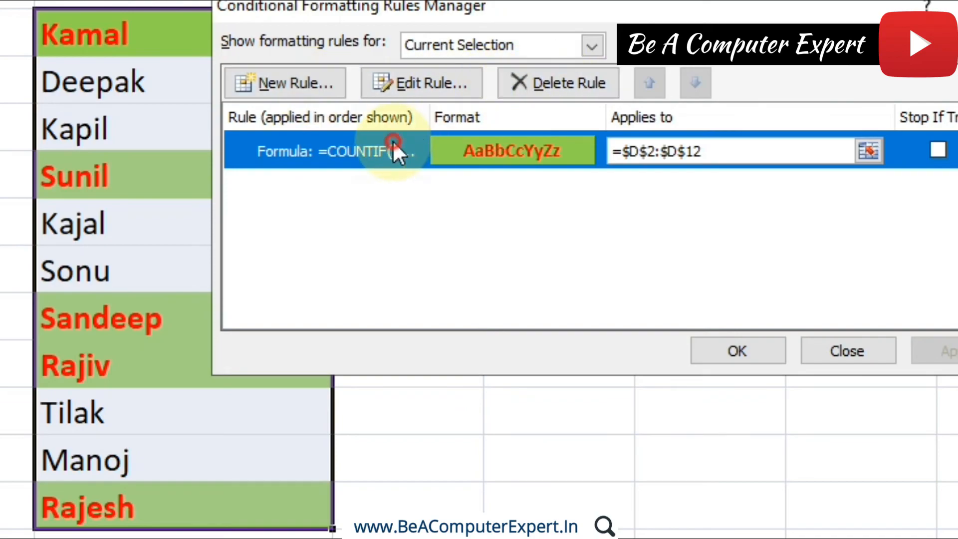
left_click(547, 84)
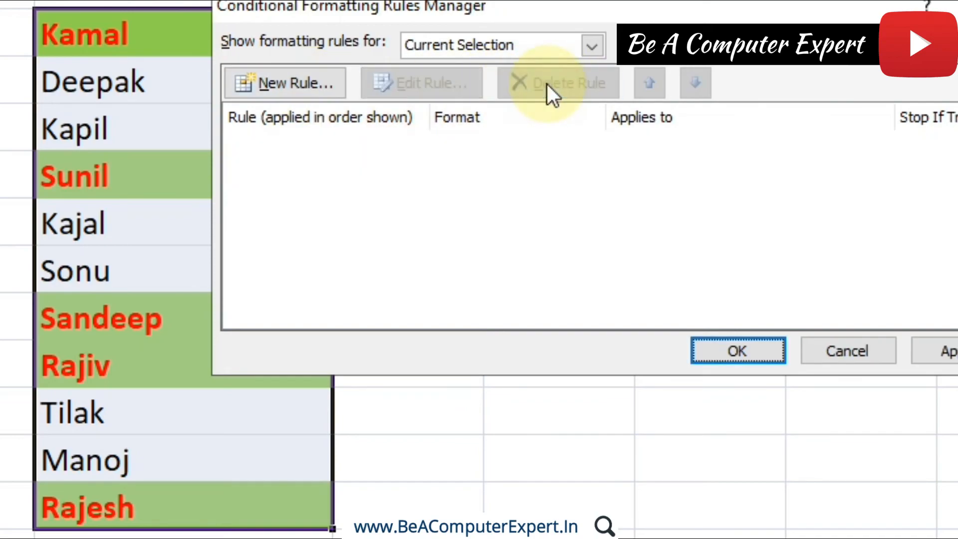
left_click(934, 355)
left_click(738, 351)
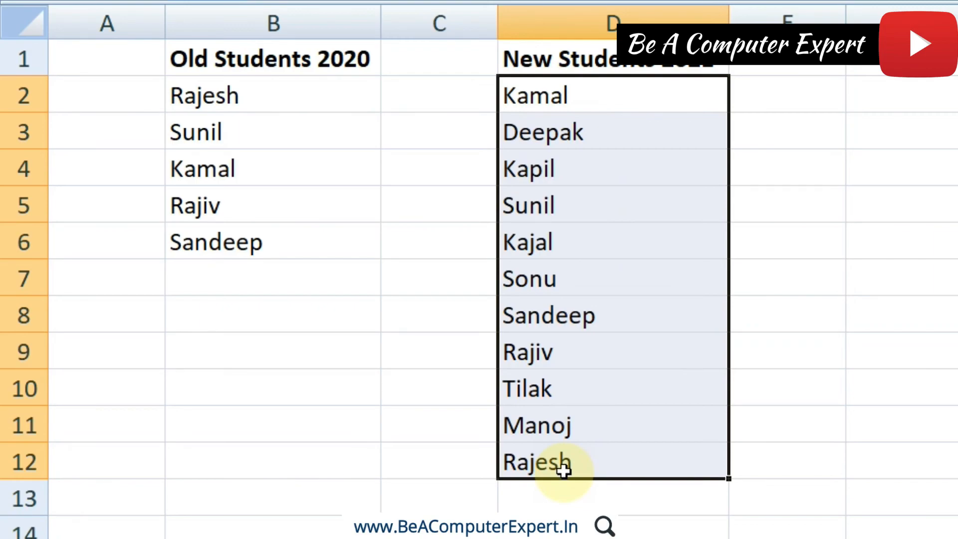
key("ctrl+z")
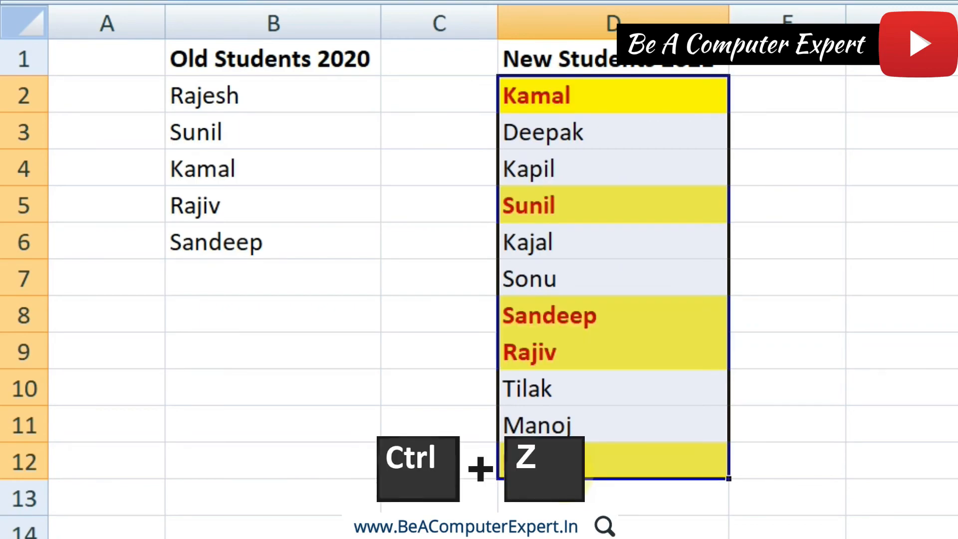
- Review the COUNTIF rule listed for the selected cells in the Conditional Formatting Rules Manager
left_click(364, 88)
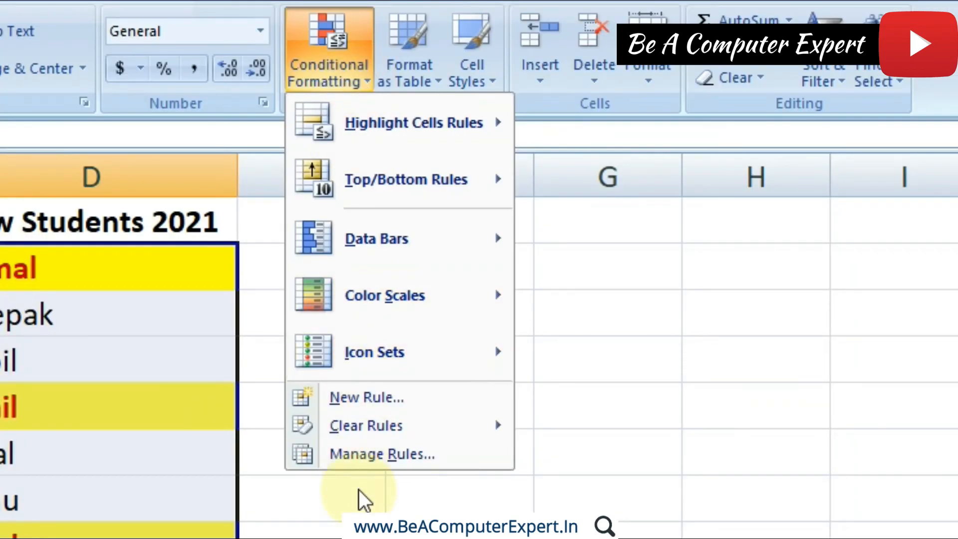
left_click(355, 455)
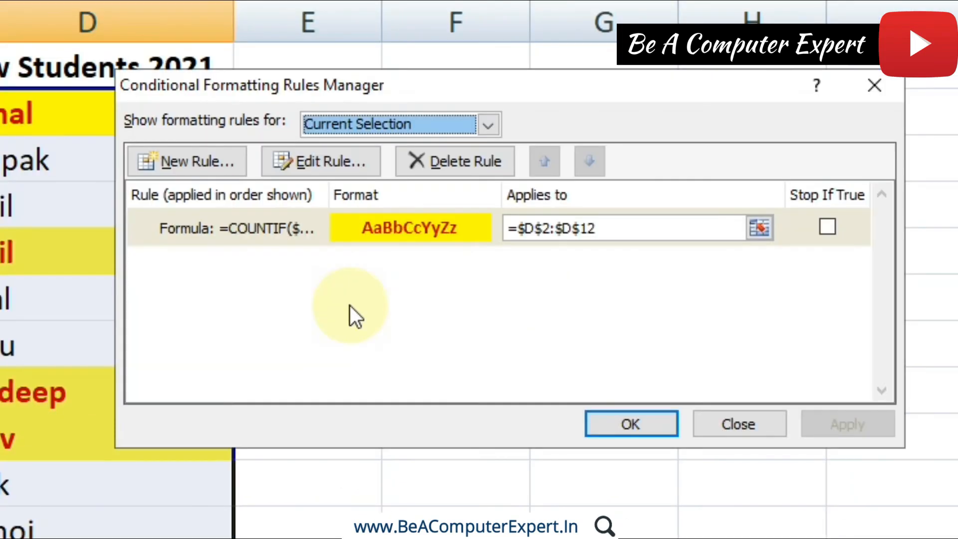
left_click(240, 235)
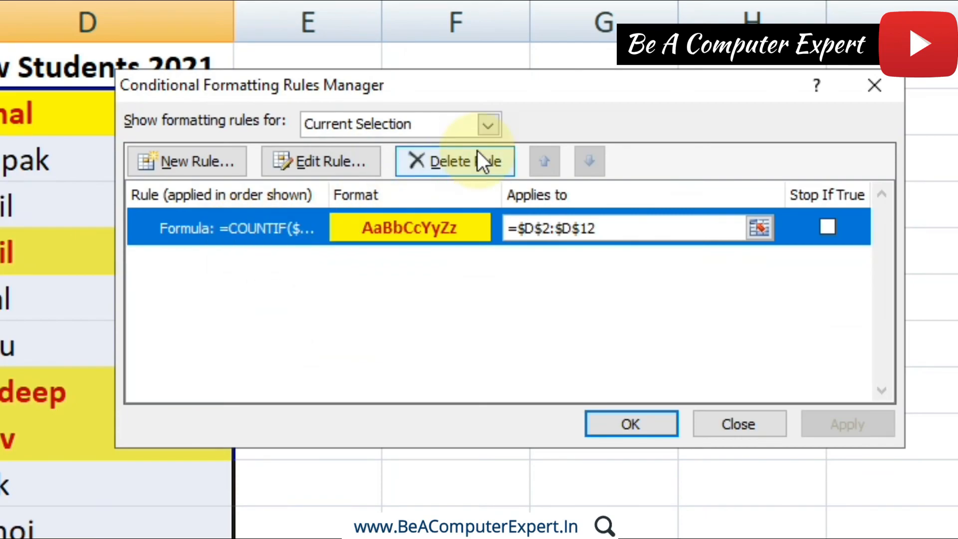
left_click(738, 424)
left_click_drag(625, 85, 617, 423)
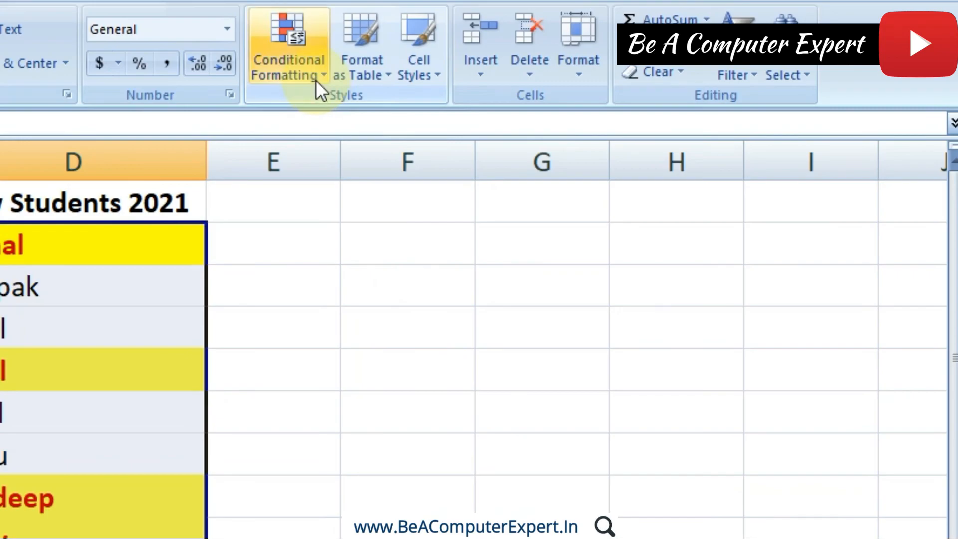
- Examine the available Clear Rules options and the commands for inserting a table or PivotTable
left_click(316, 80)
mouse_move(340, 390)
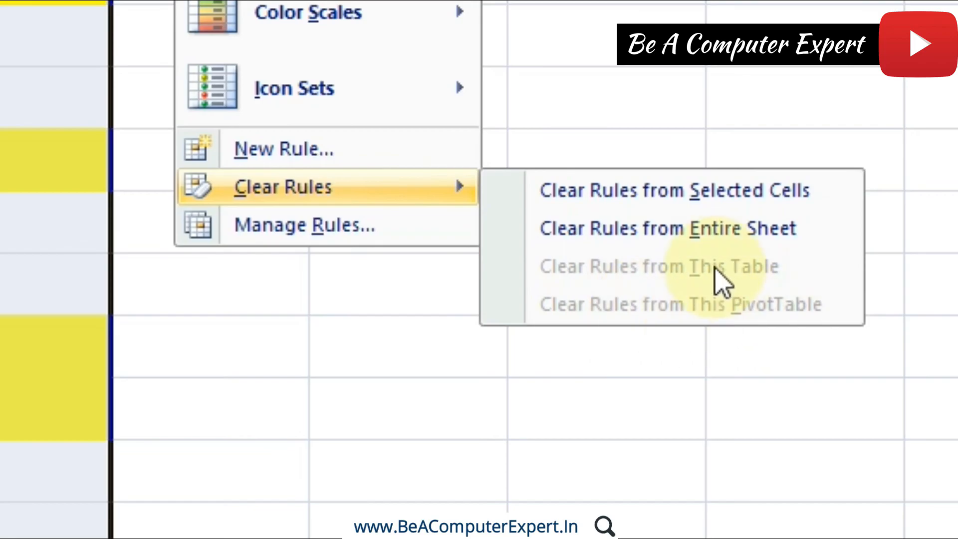
left_click(696, 404)
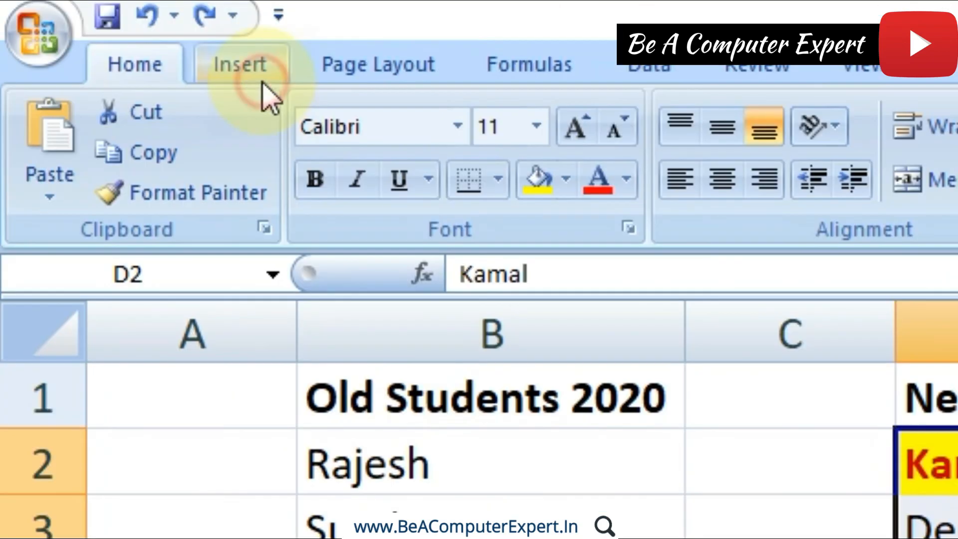
left_click(99, 32)
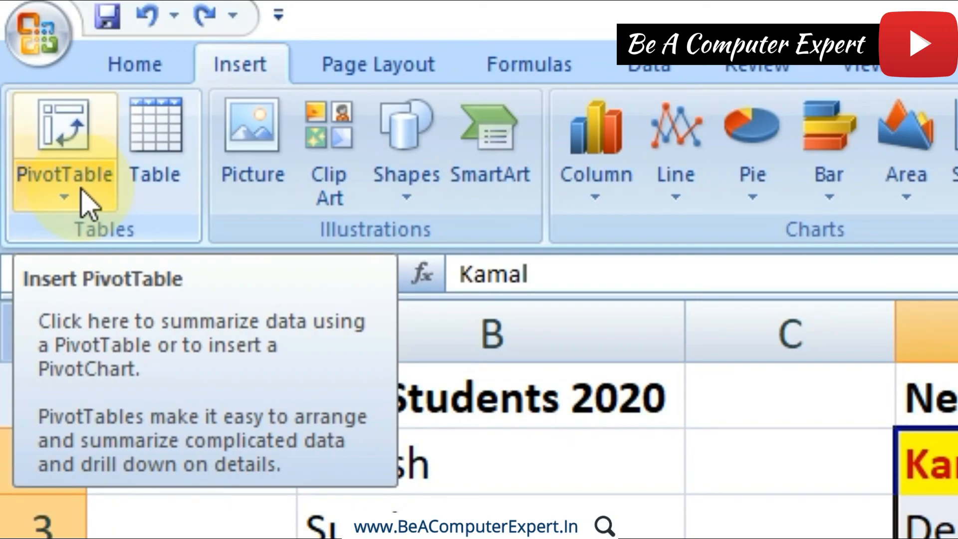
left_click(137, 74)
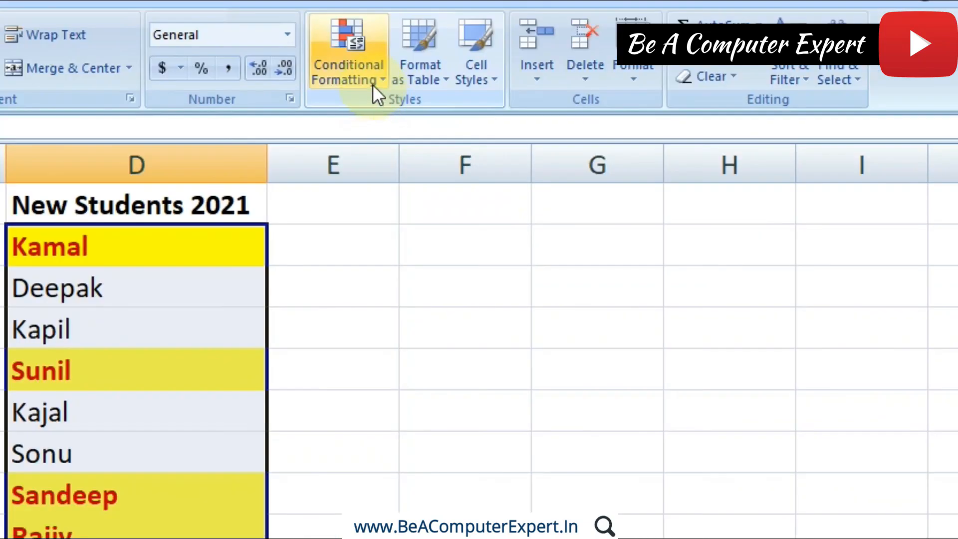
- Clear the conditional formatting rules from the selected New Students 2021 cells and deselect the list
left_click(373, 84)
mouse_move(393, 379)
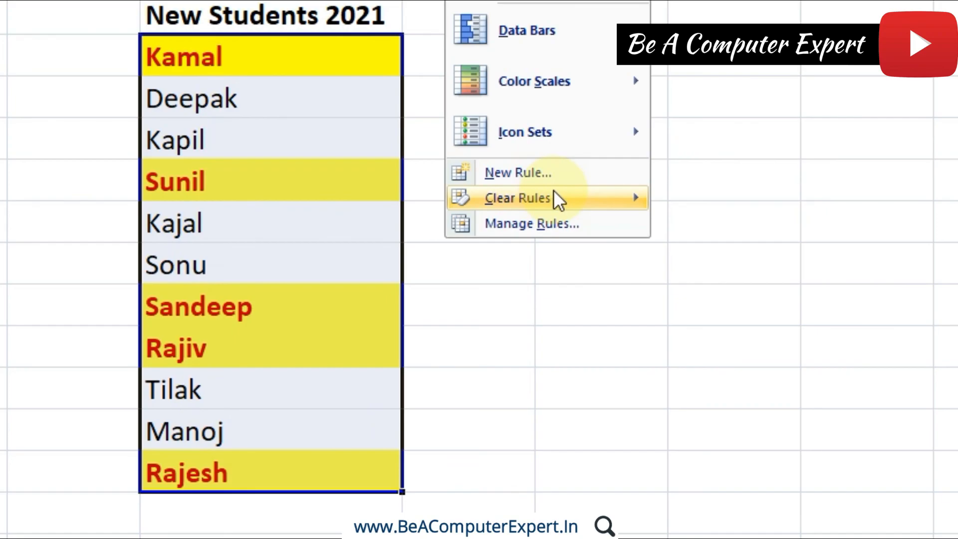
mouse_move(558, 198)
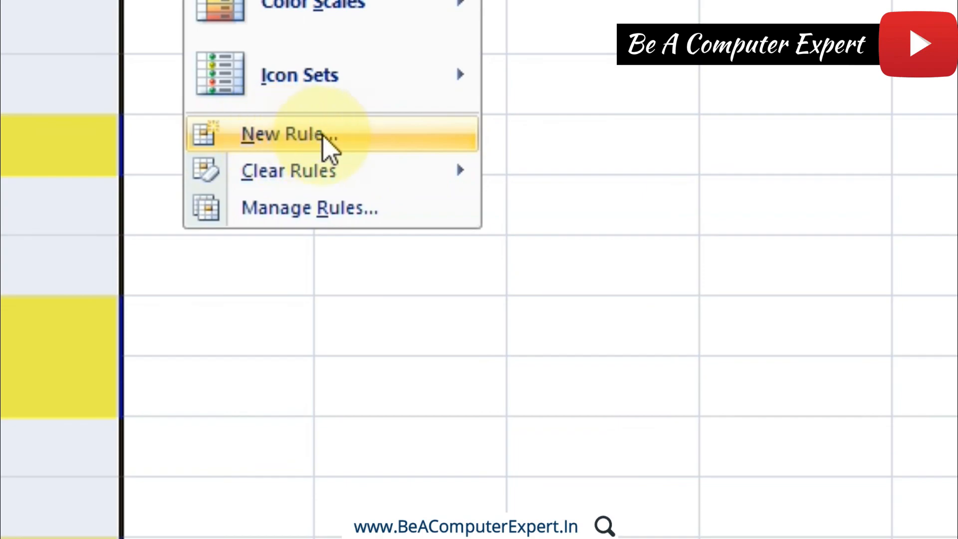
mouse_move(337, 172)
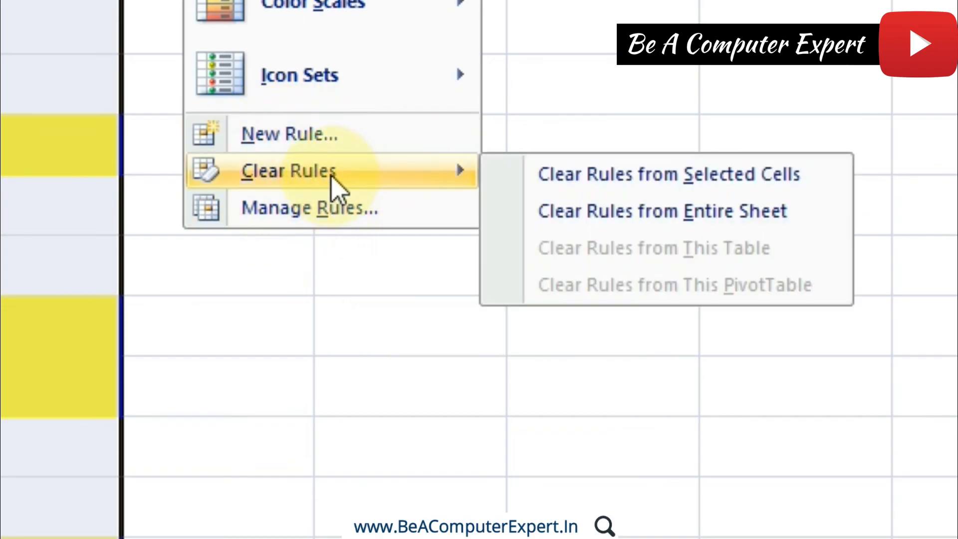
left_click(539, 163)
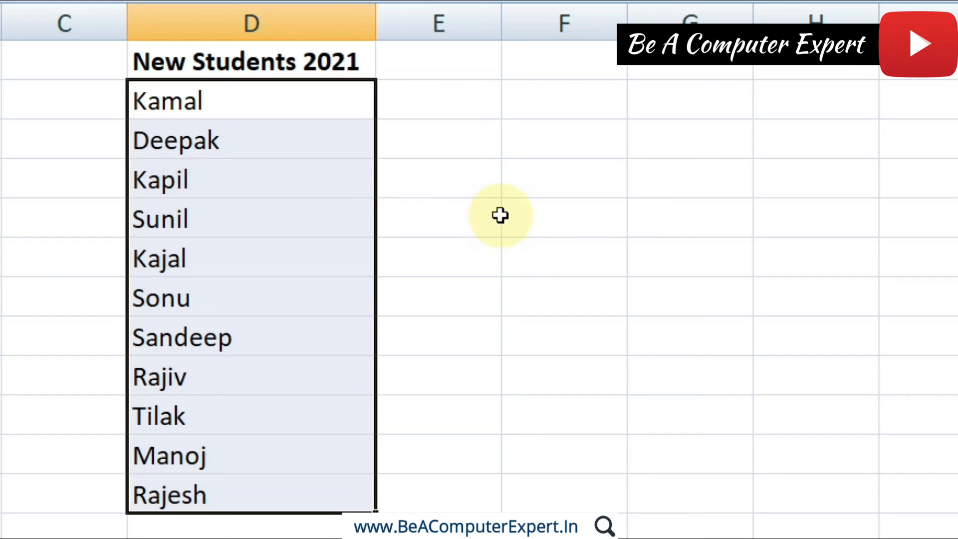
left_click(486, 220)
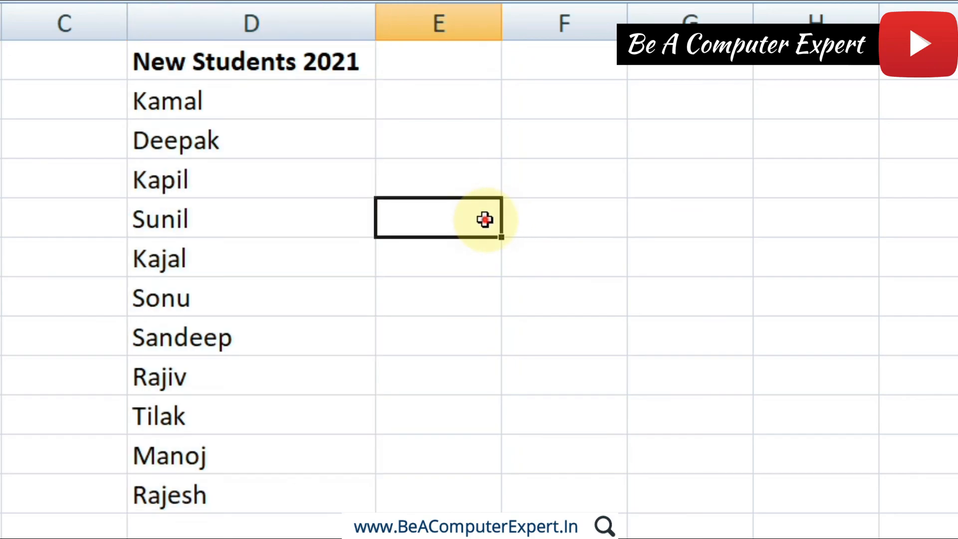
left_click(370, 80)
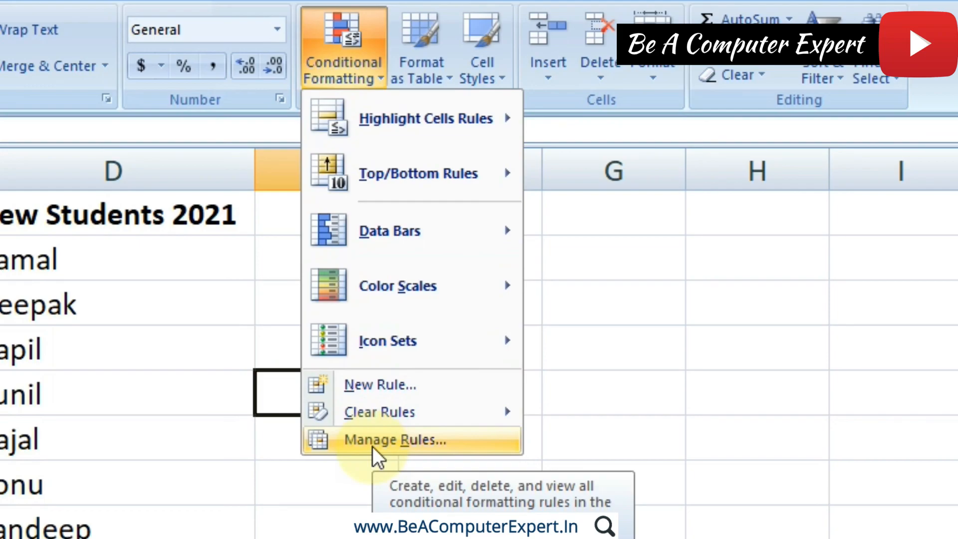
left_click(289, 489)
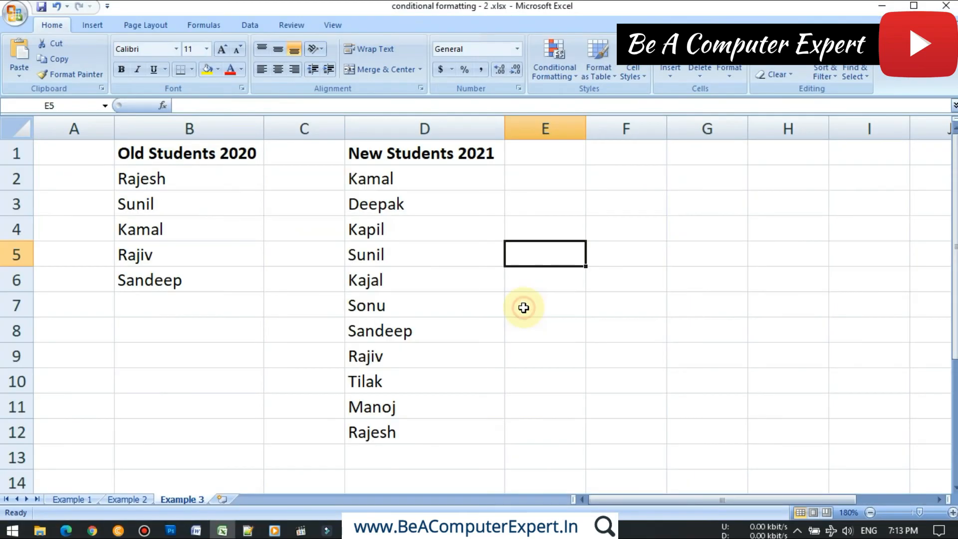